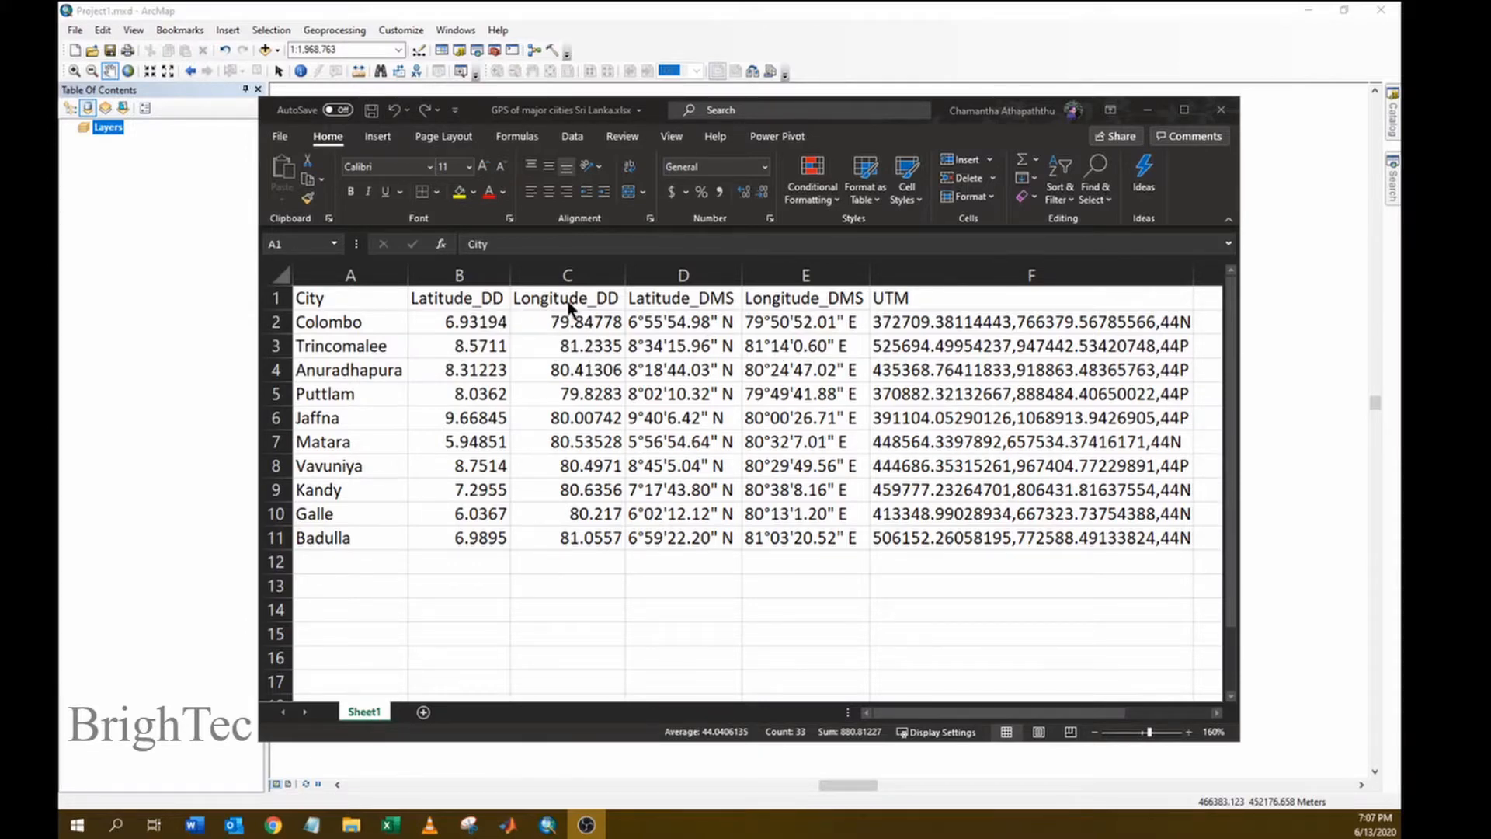
# Examine the city names and their decimal-degree, degree-minute-second and UTM coordinate columns in the worksheet
pyautogui.click(373, 328)
pyautogui.moveTo(379, 323); pyautogui.dragTo(360, 544)
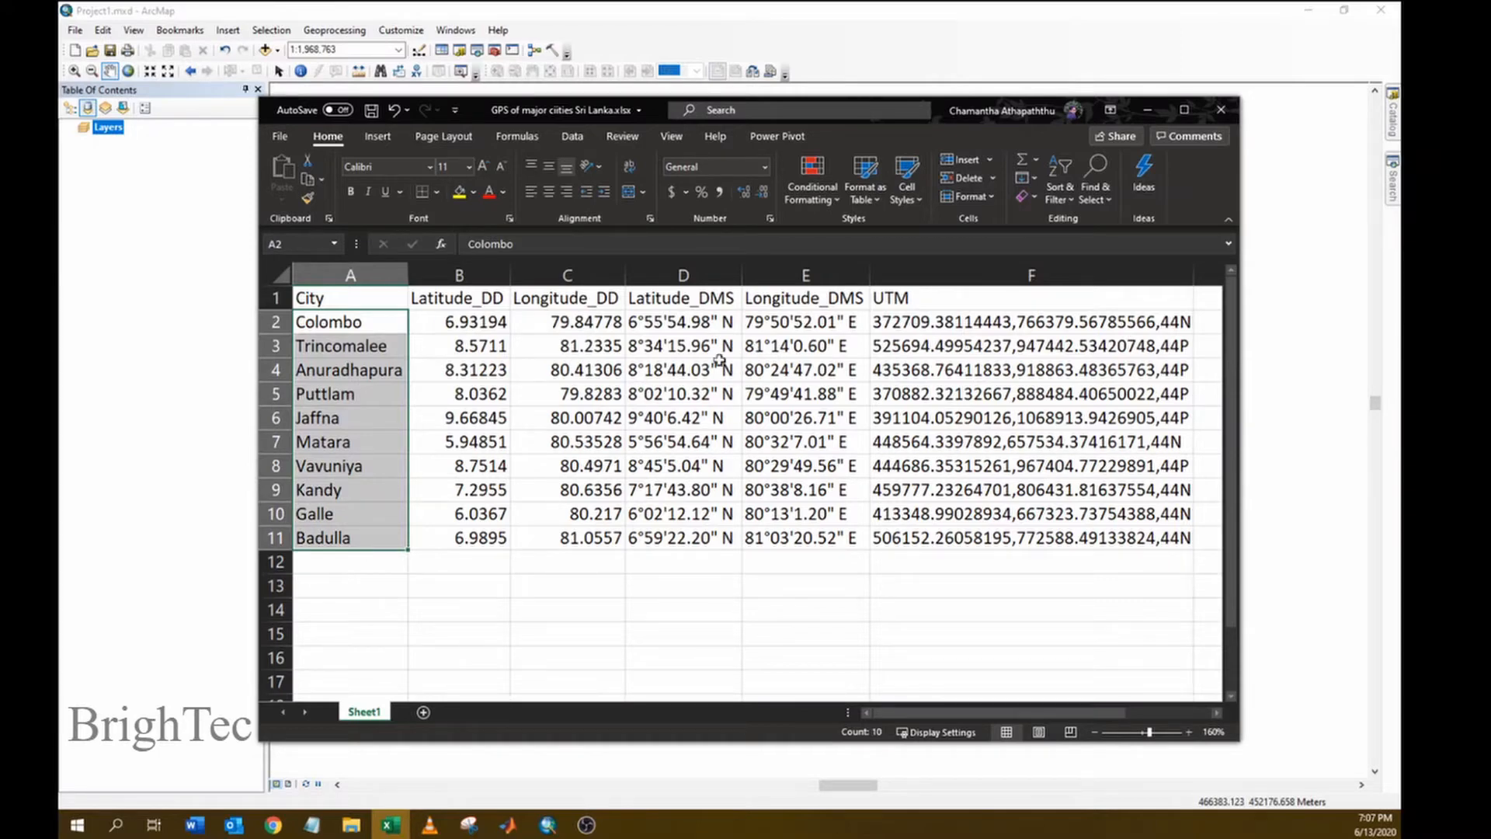
pyautogui.moveTo(476, 301); pyautogui.dragTo(567, 535)
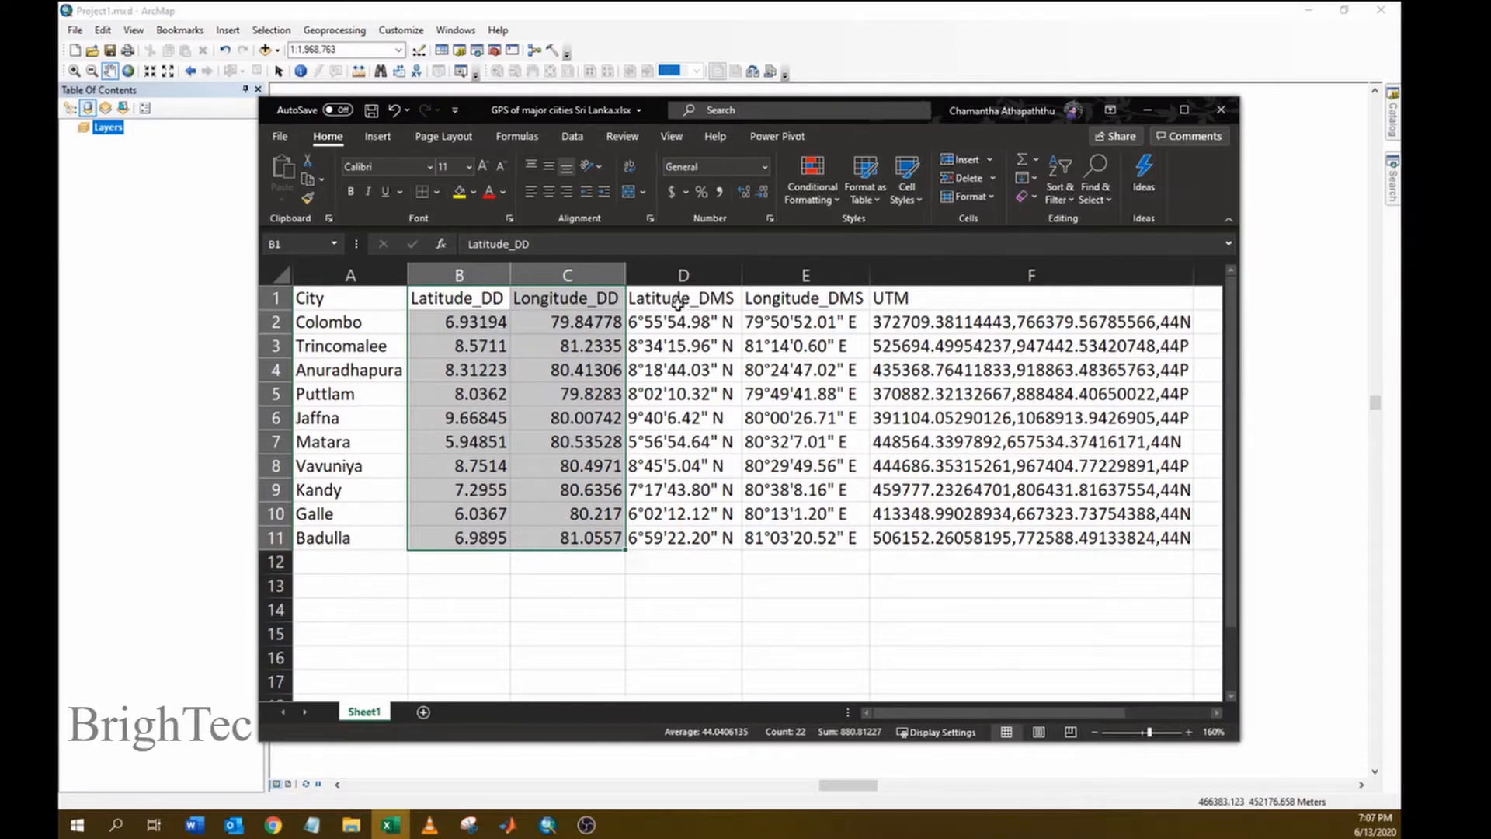
pyautogui.moveTo(678, 303); pyautogui.dragTo(797, 541)
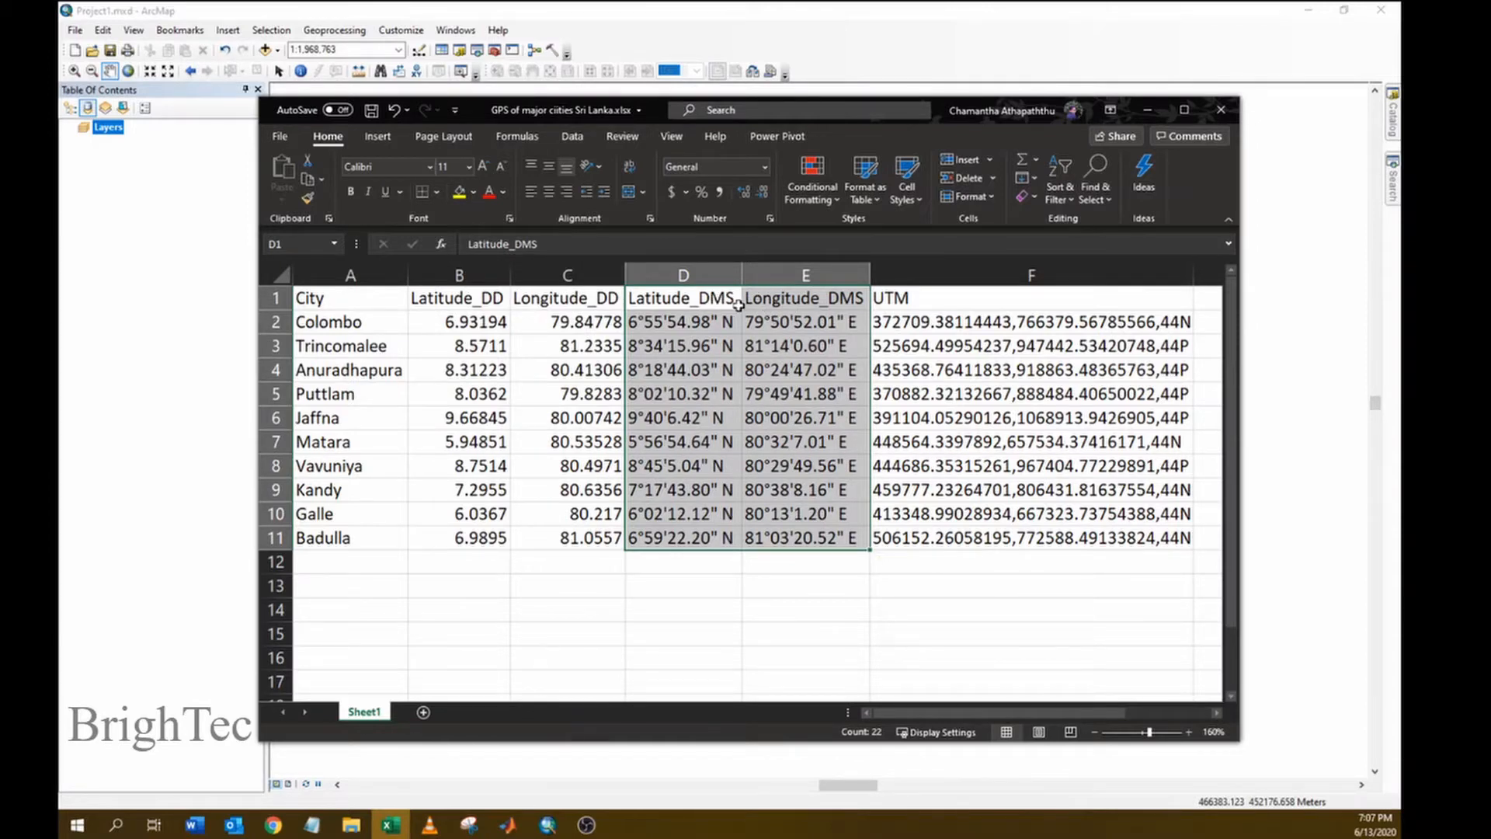
pyautogui.moveTo(916, 300); pyautogui.dragTo(949, 539)
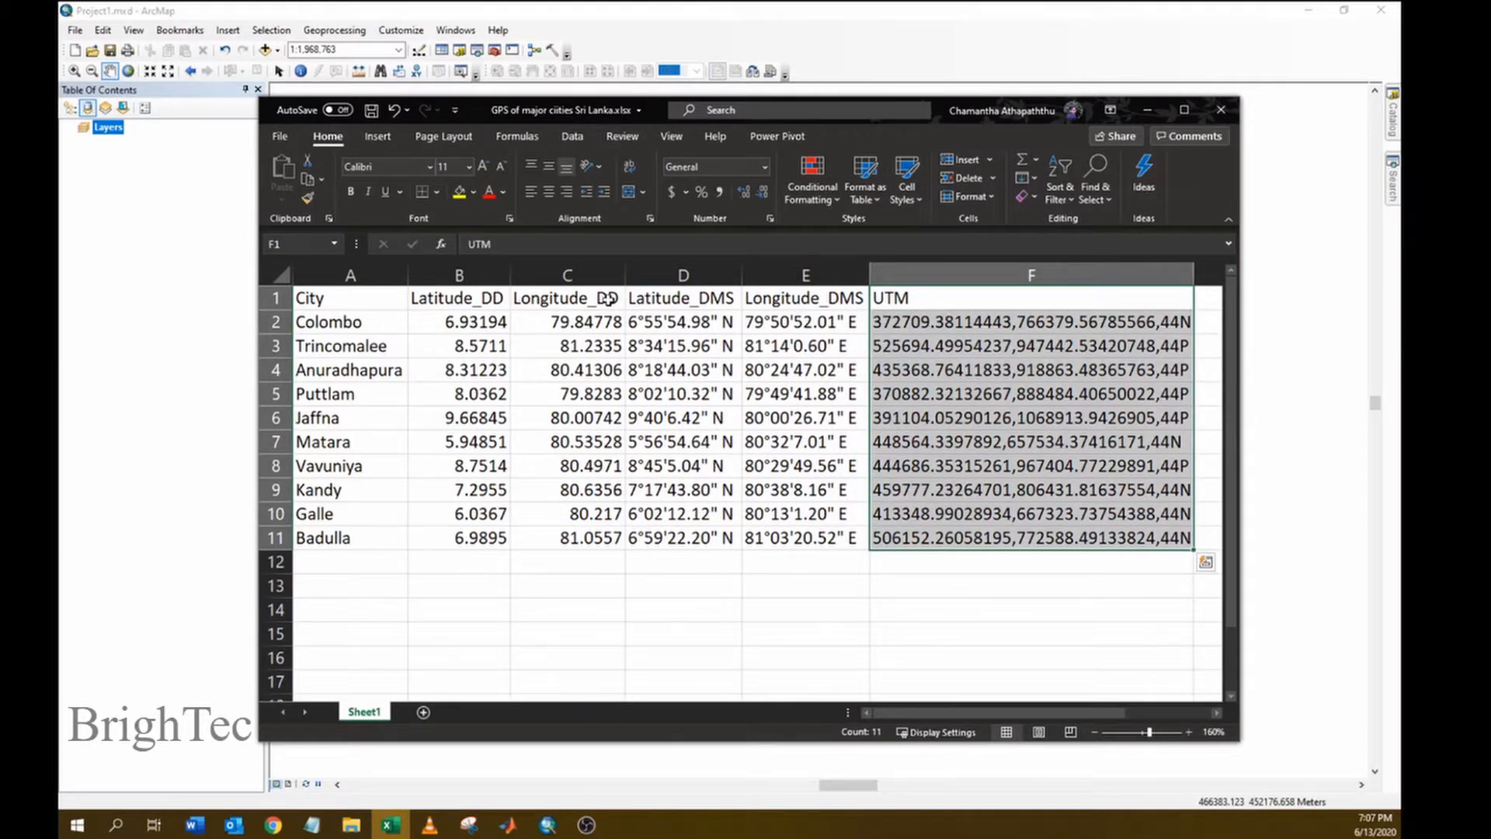
pyautogui.moveTo(611, 297); pyautogui.dragTo(372, 538)
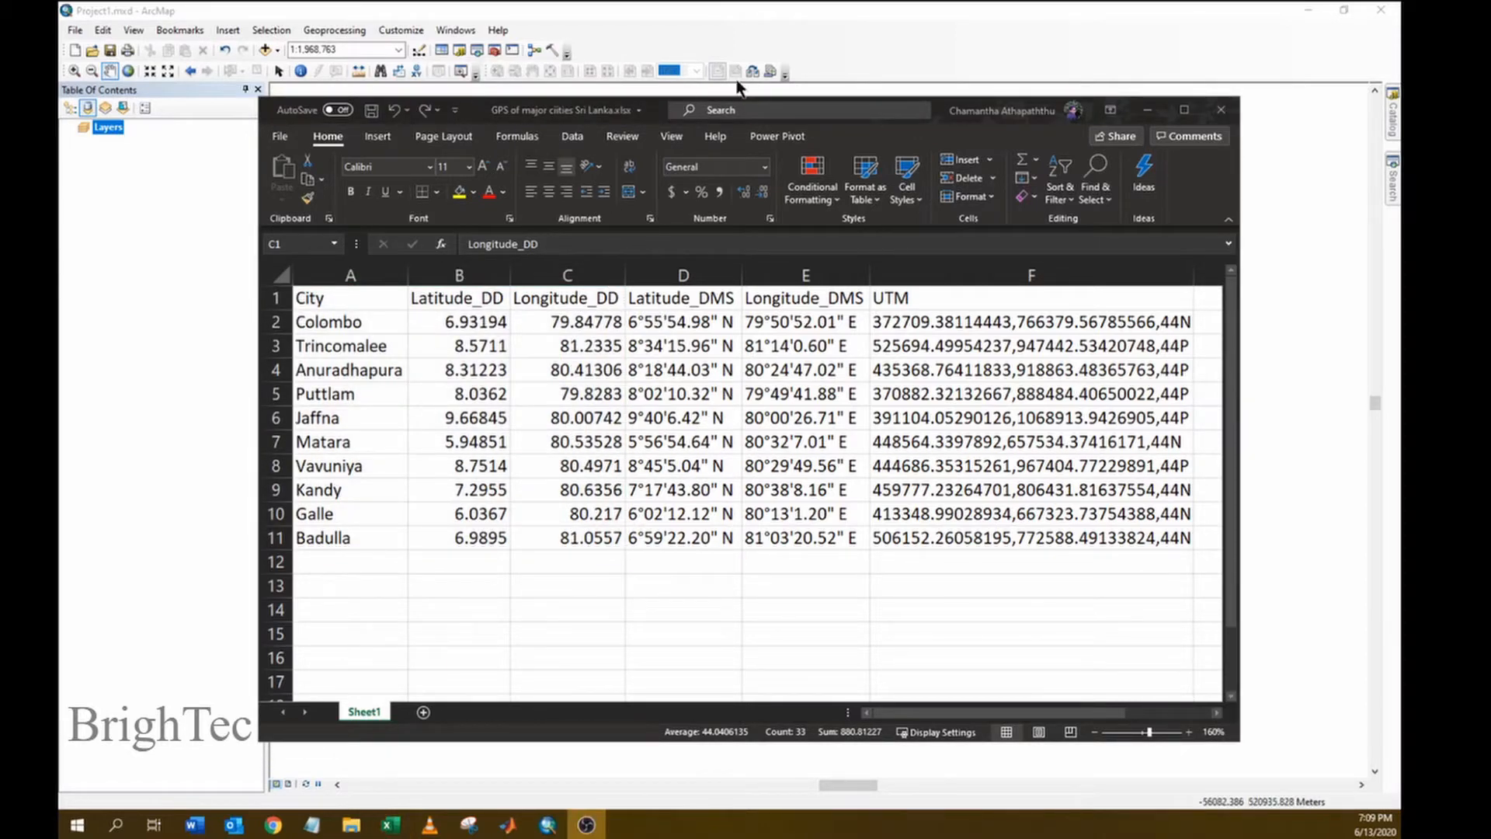
# Switch to ArcMap and try to add GPS of major ciities Sri Lanka.xlsx from the Original data folder
pyautogui.click(734, 24)
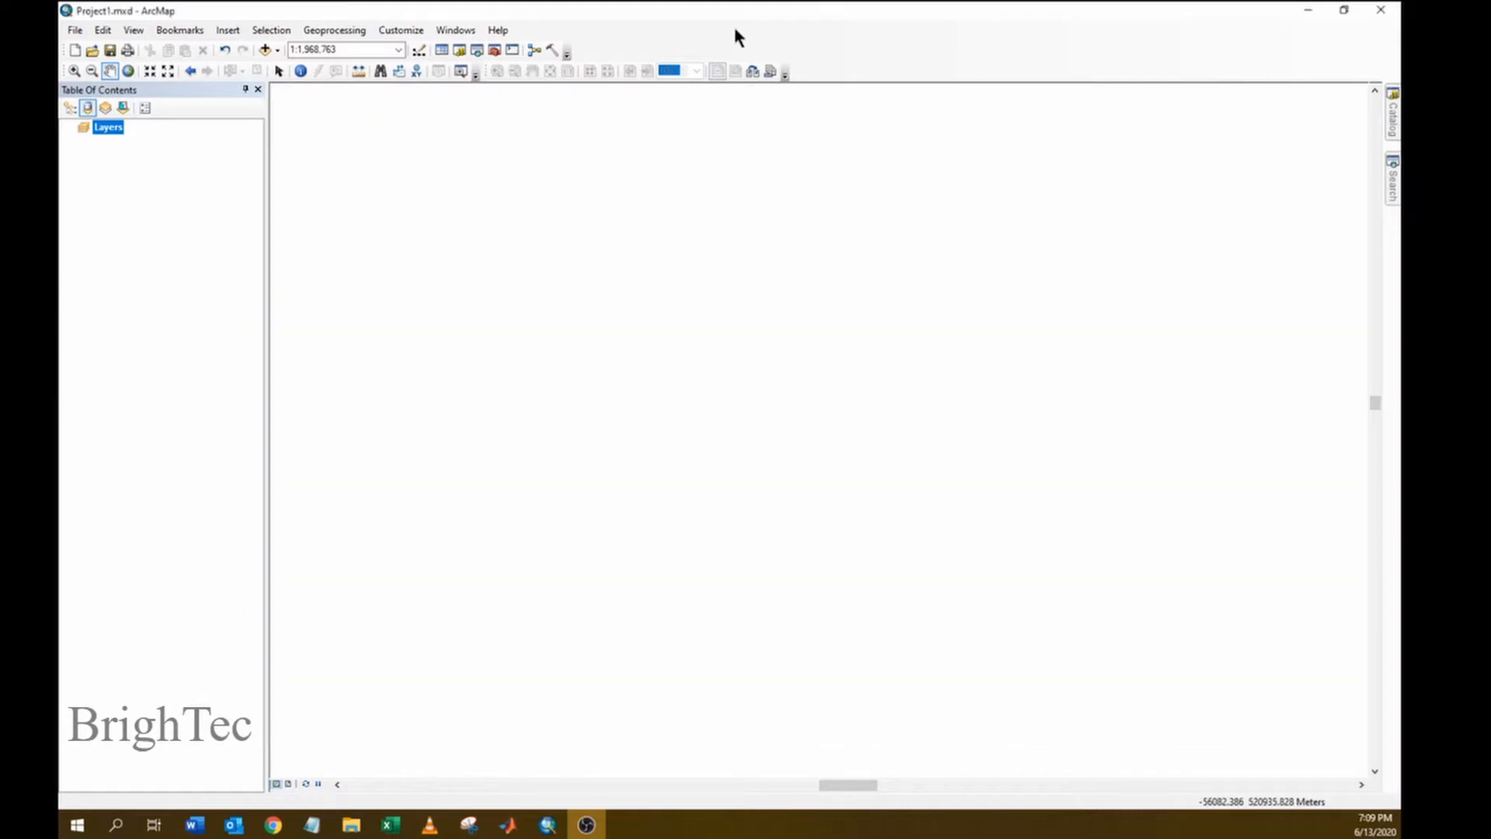
pyautogui.click(266, 52)
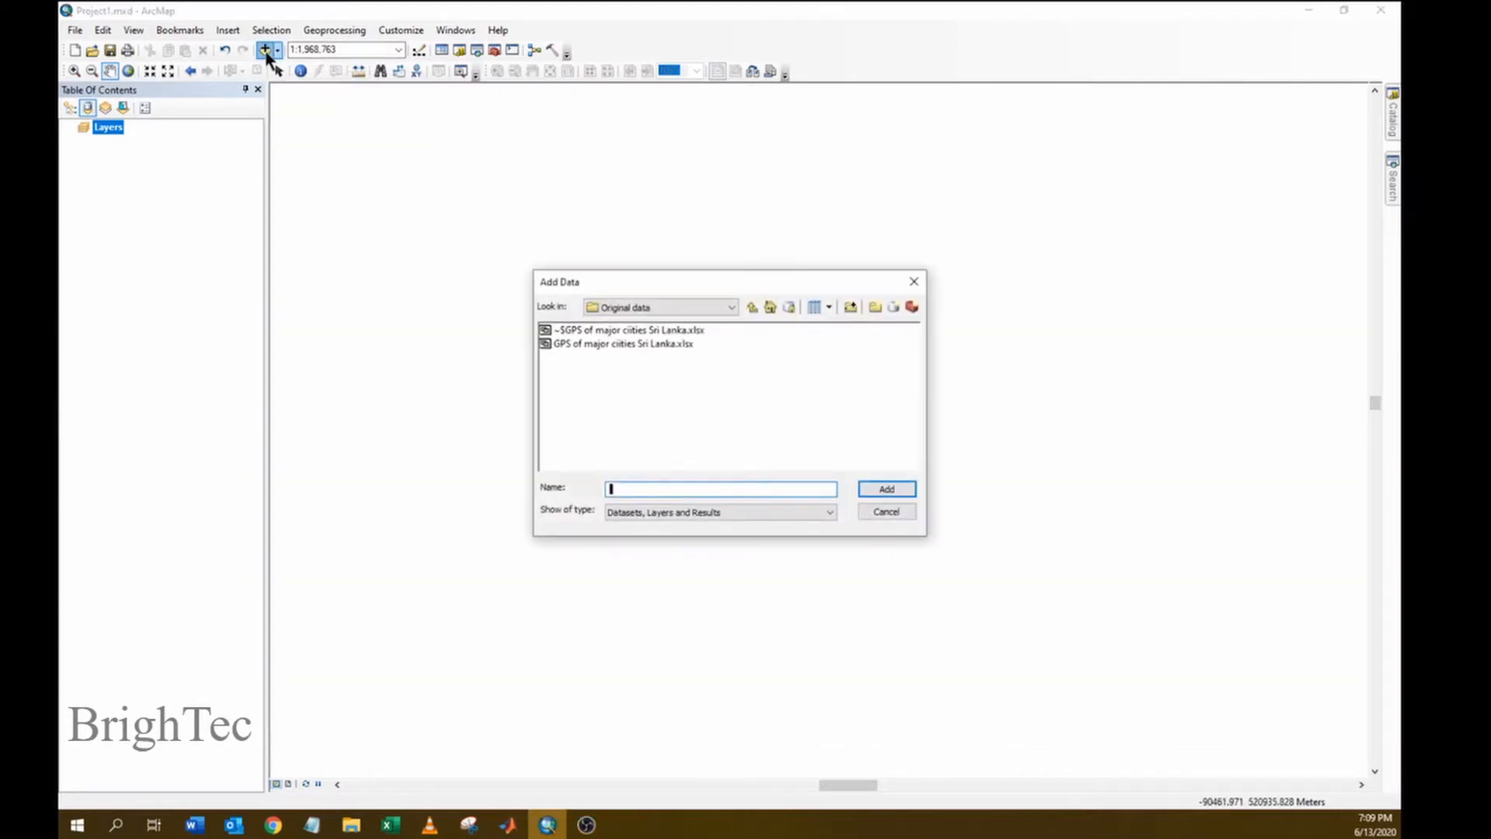
pyautogui.click(752, 307)
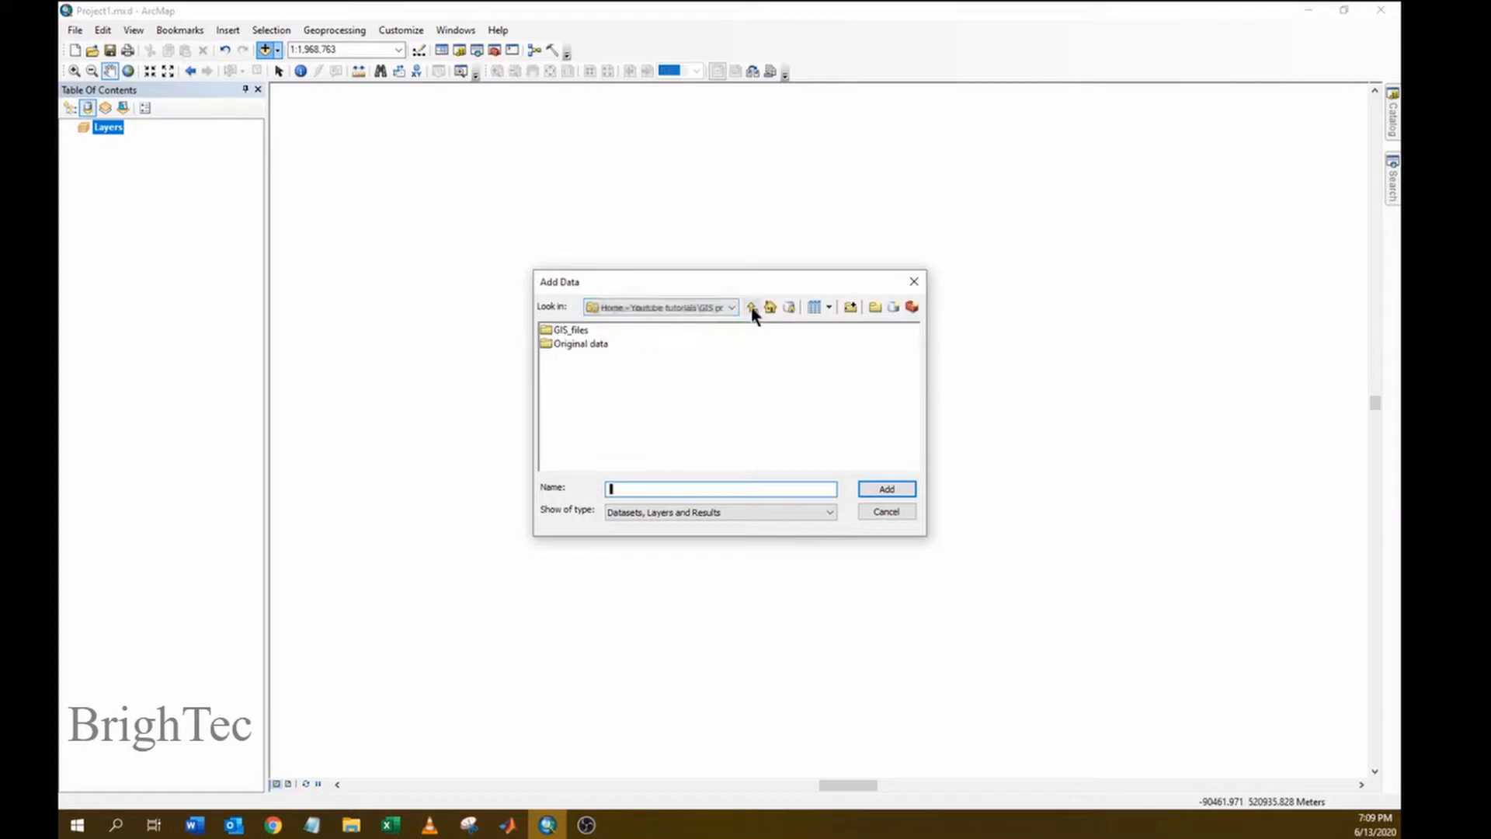
pyautogui.doubleClick(578, 347)
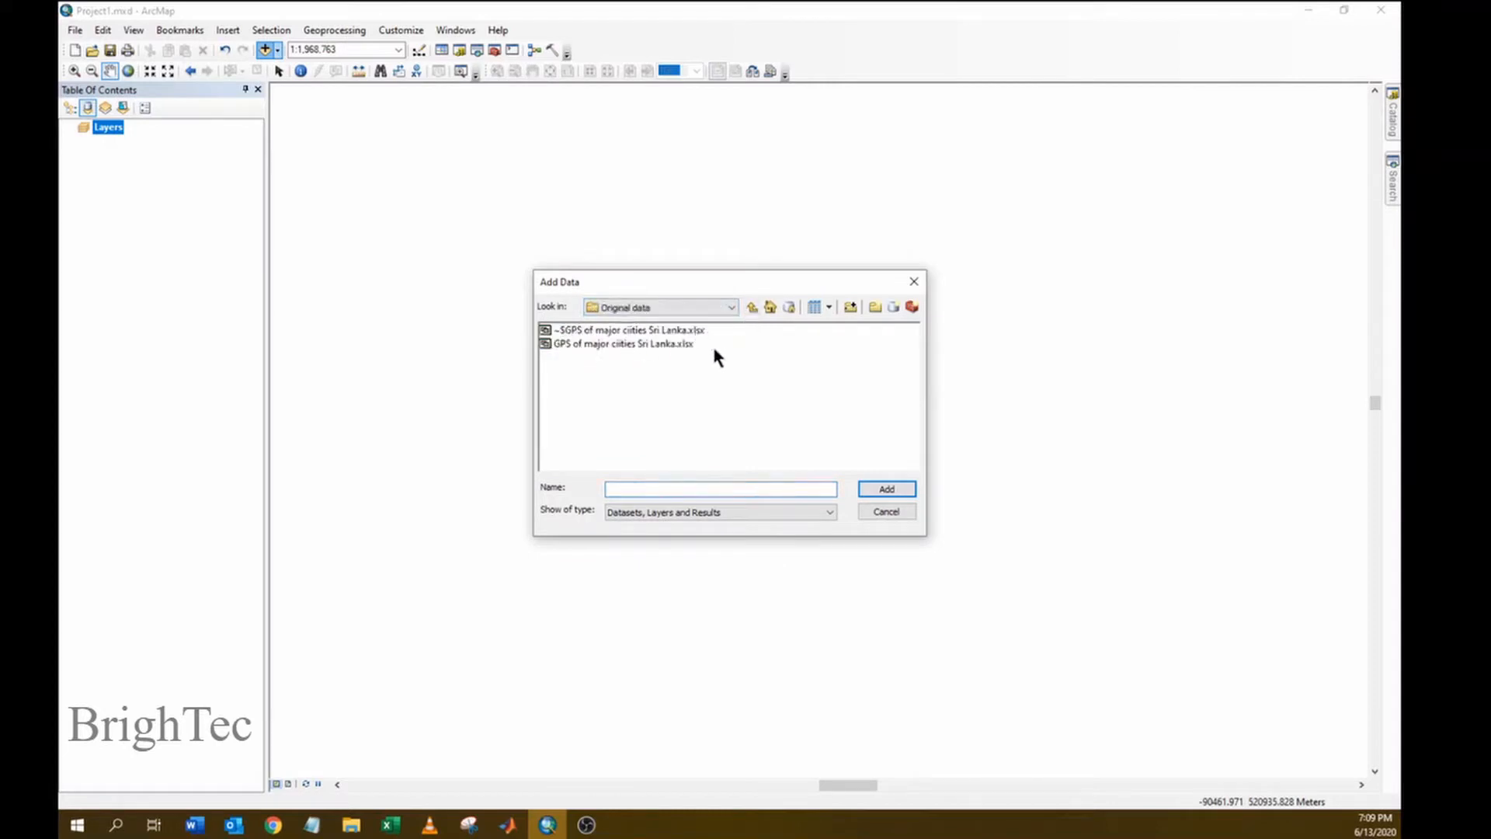
pyautogui.click(656, 343)
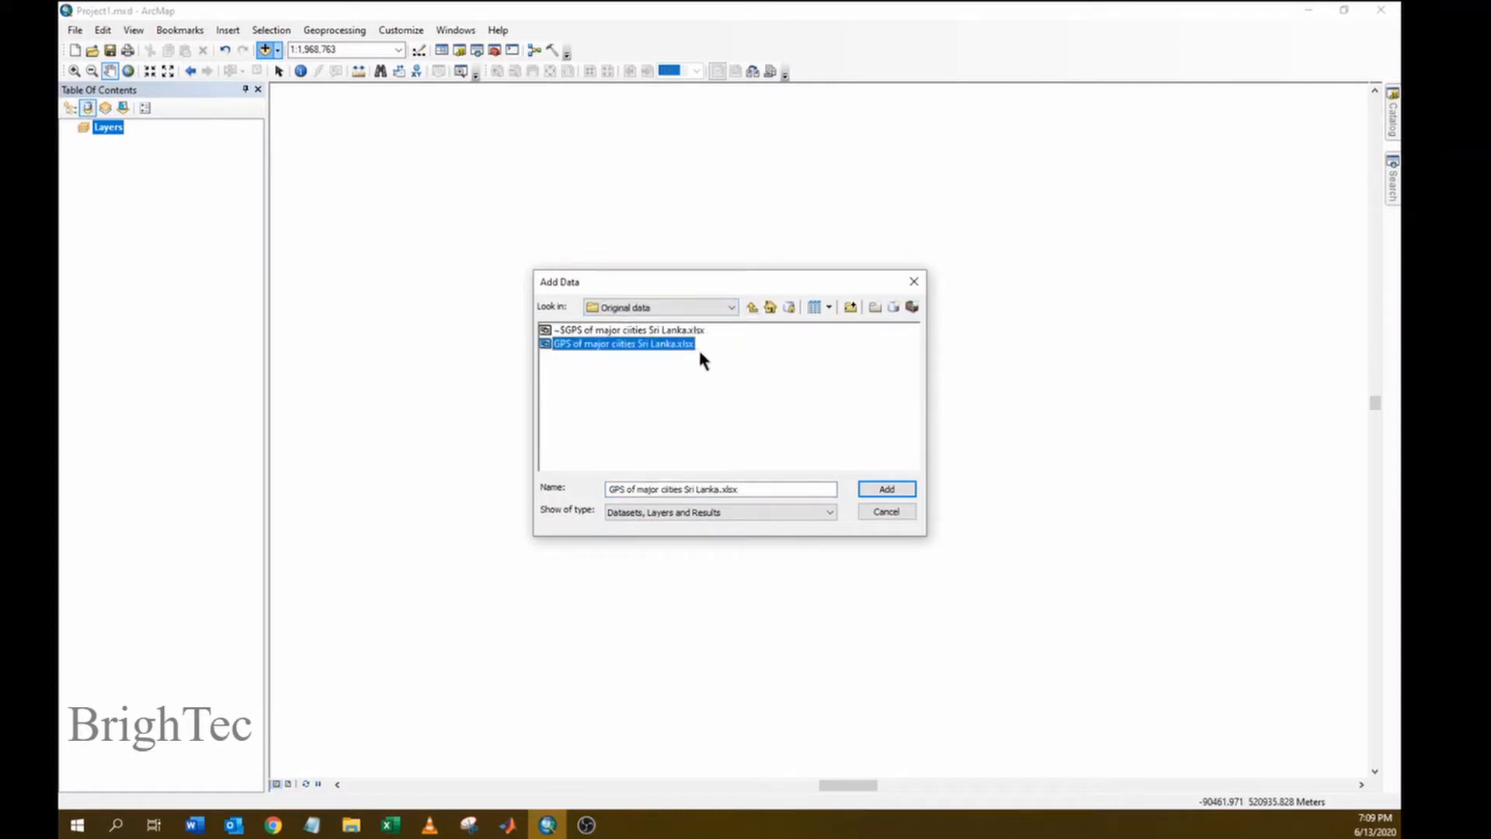
pyautogui.click(874, 489)
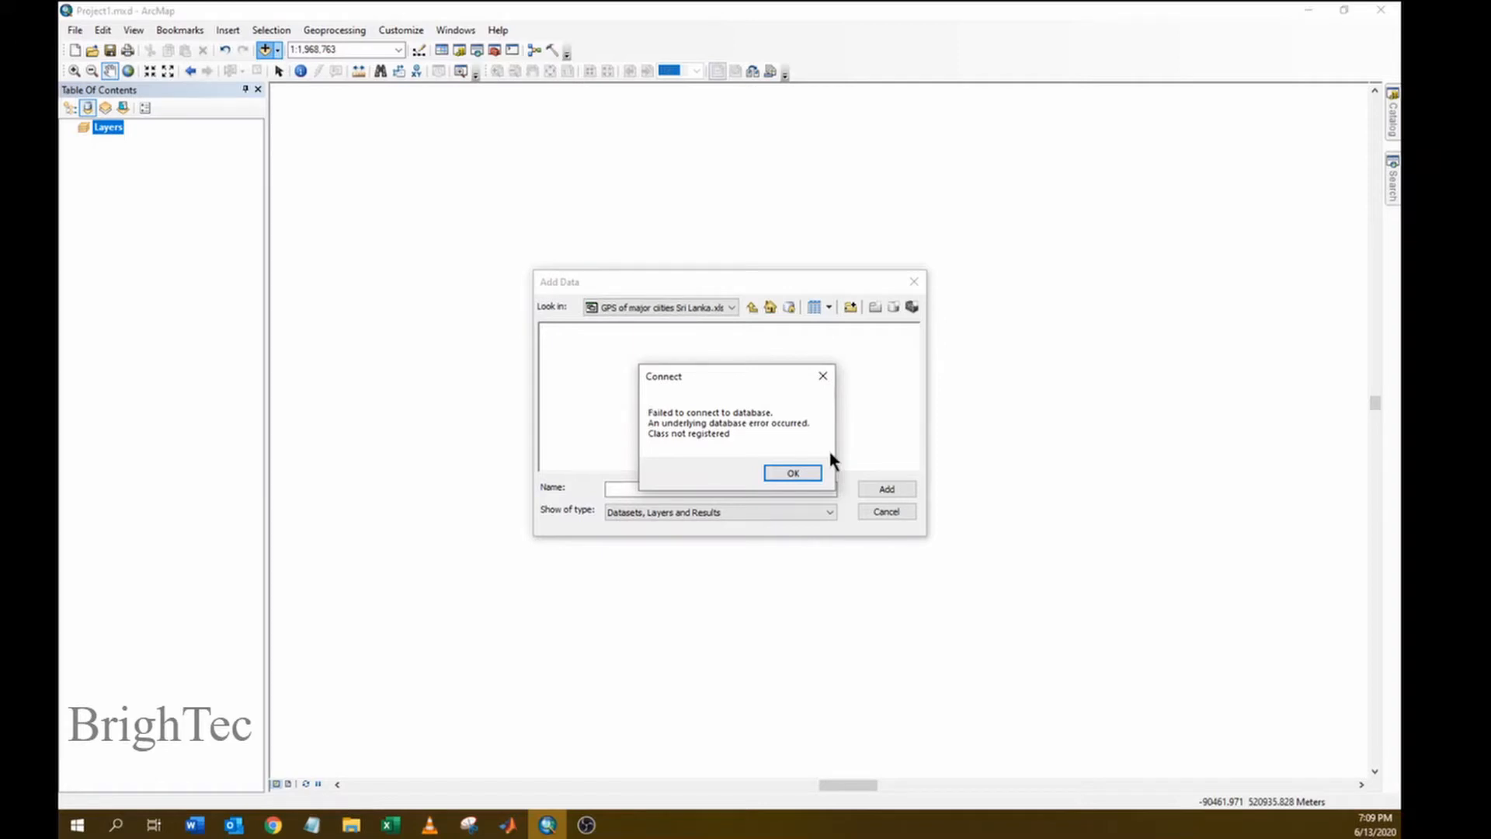
pyautogui.click(806, 472)
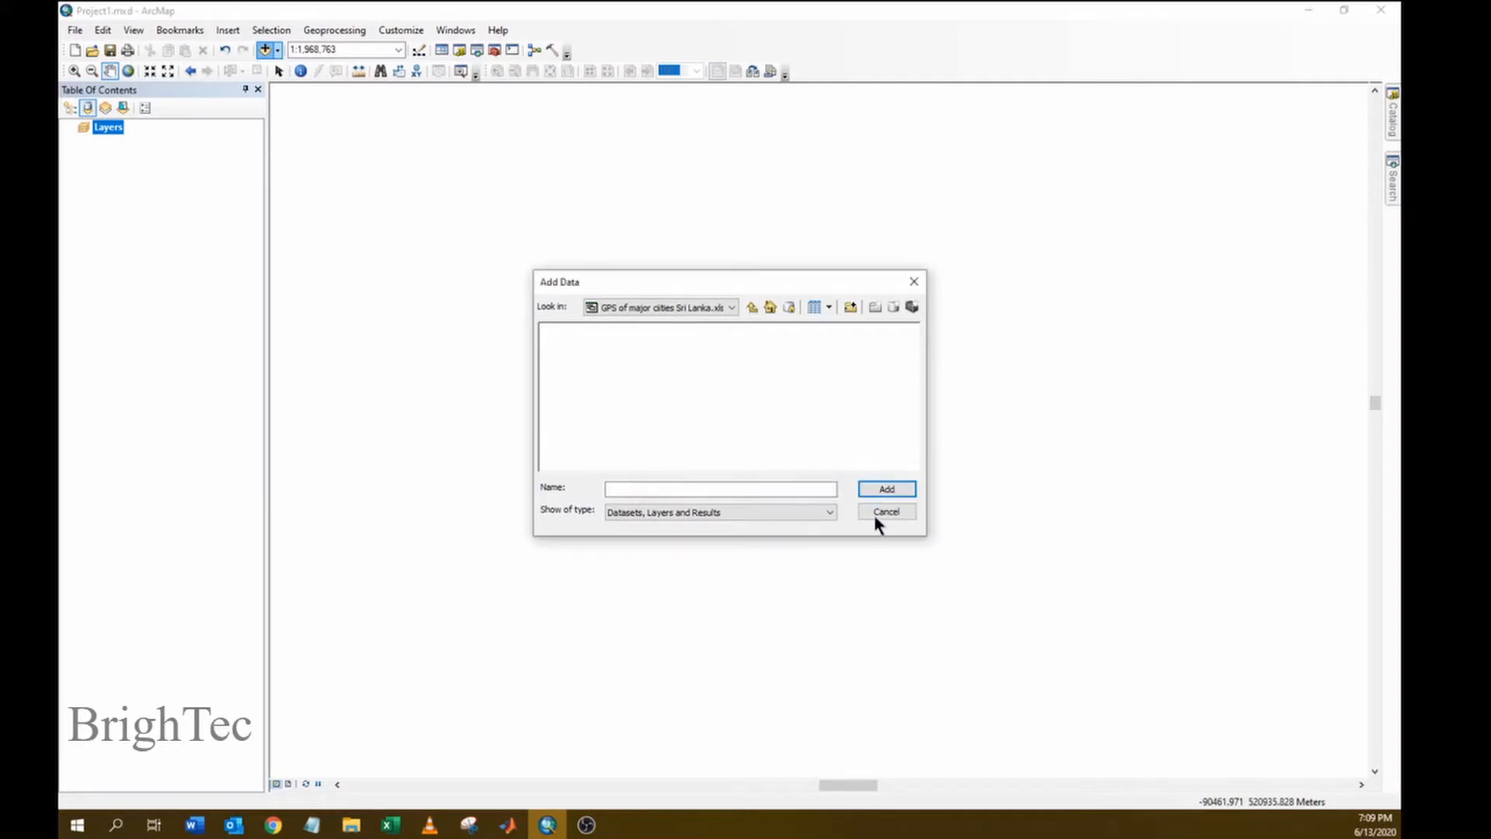
pyautogui.click(876, 514)
# Switch to Excel and save the city workbook in the Original data folder as an Excel 97-2003 Workbook (*.xls)
pyautogui.click(398, 828)
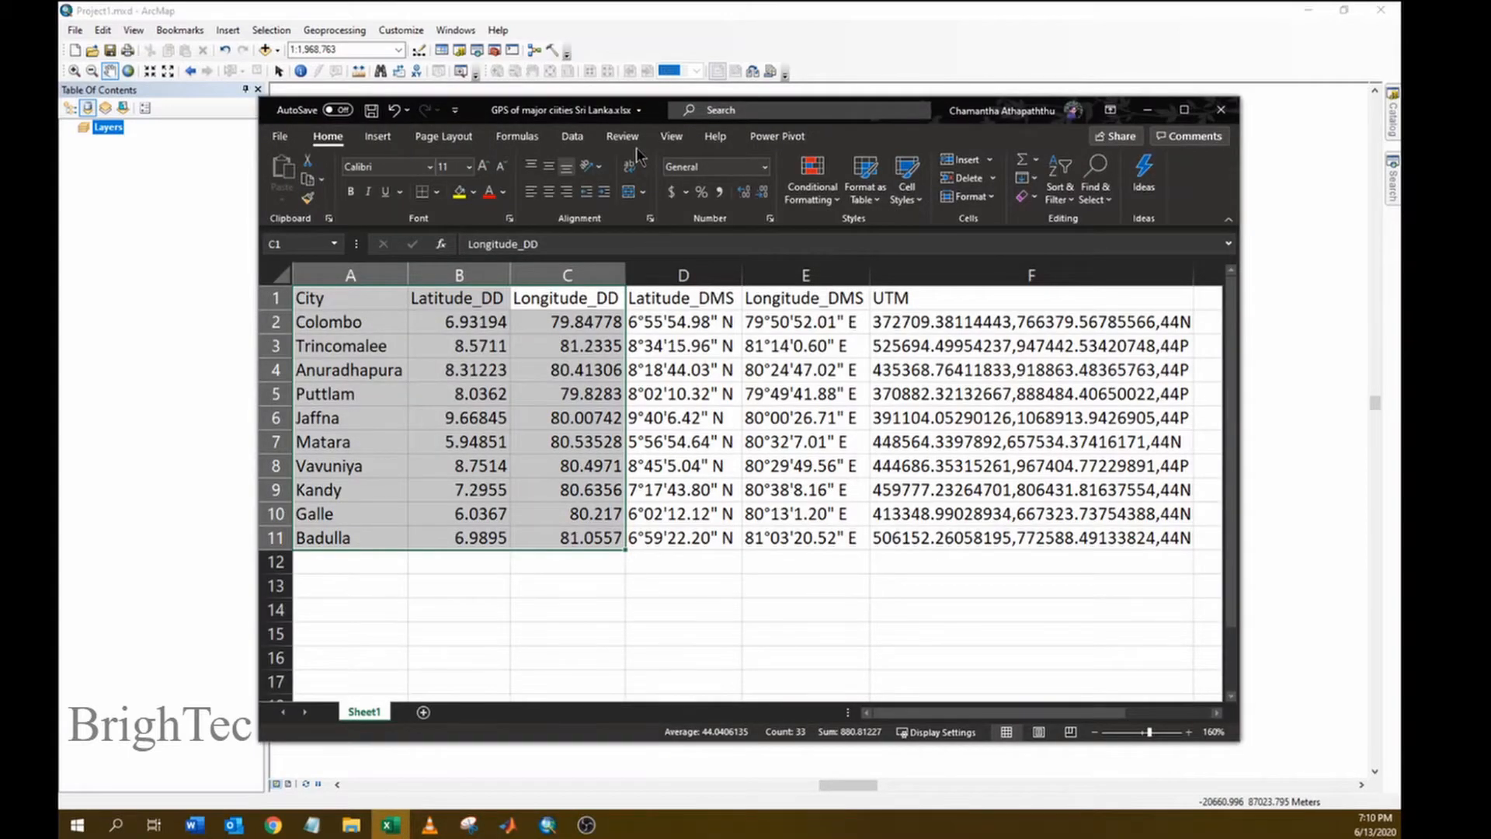
pyautogui.click(292, 137)
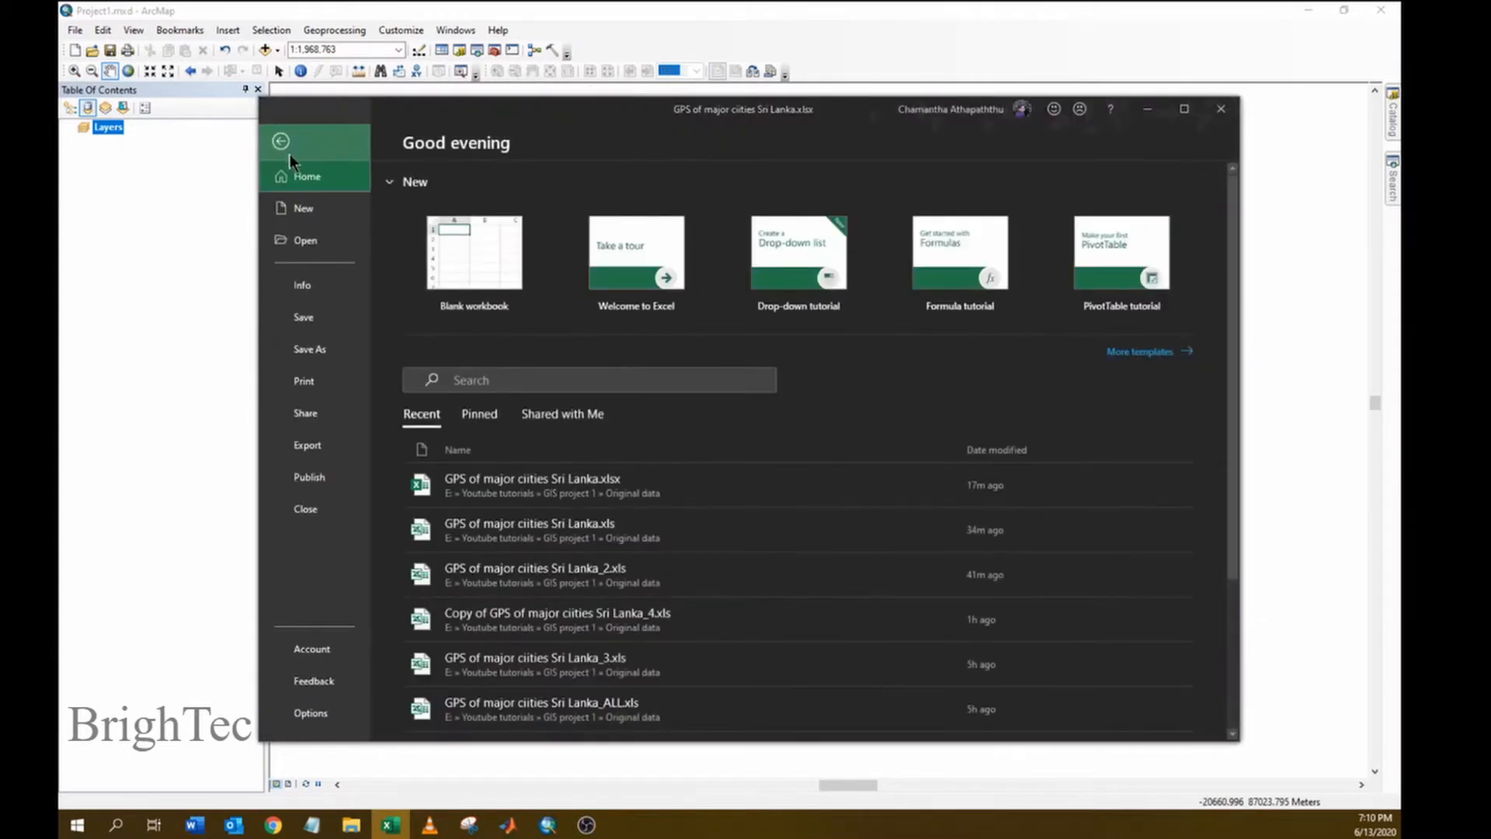
pyautogui.click(307, 351)
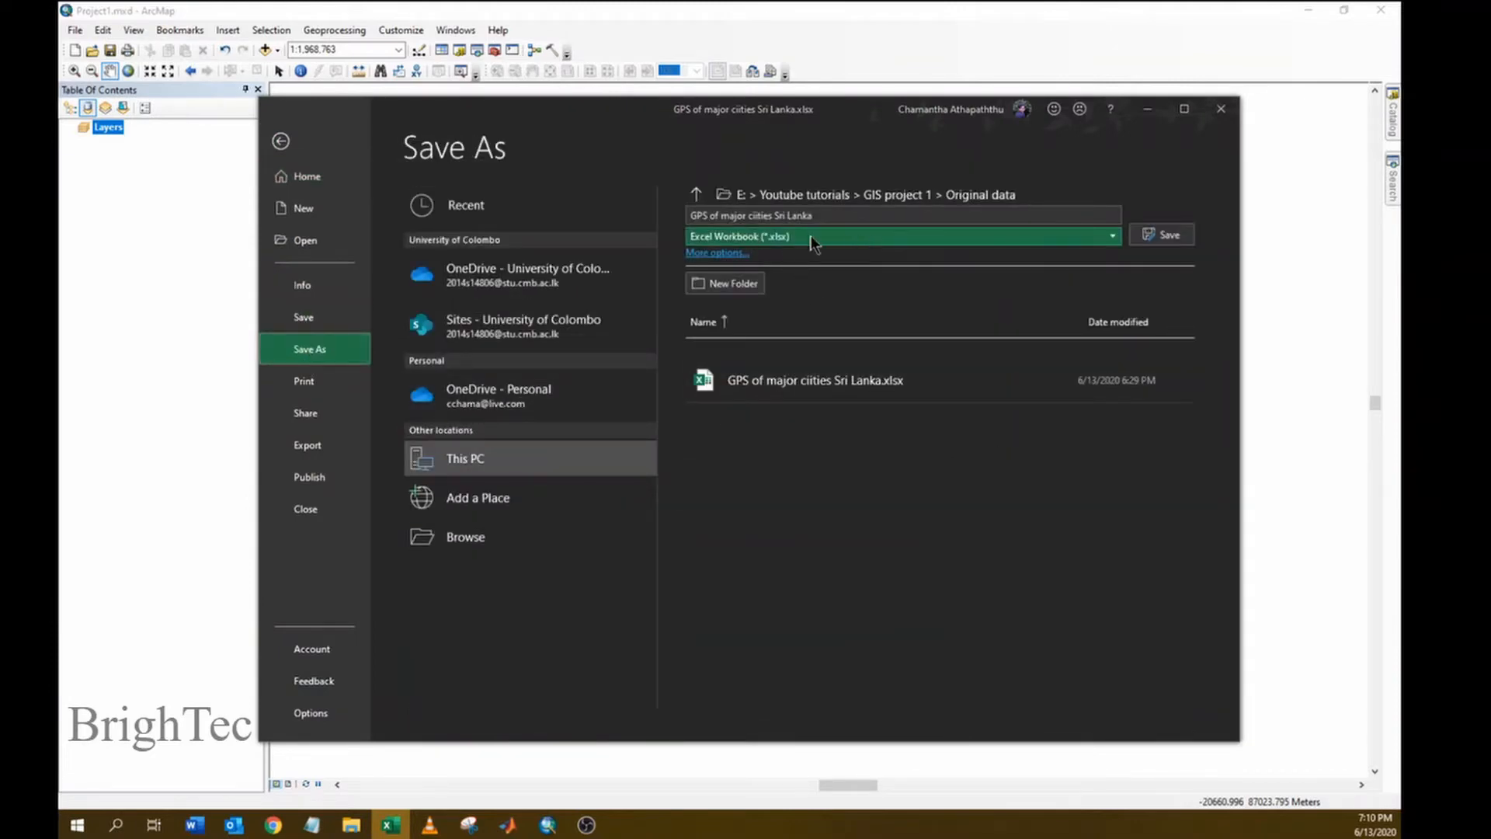
pyautogui.click(281, 141)
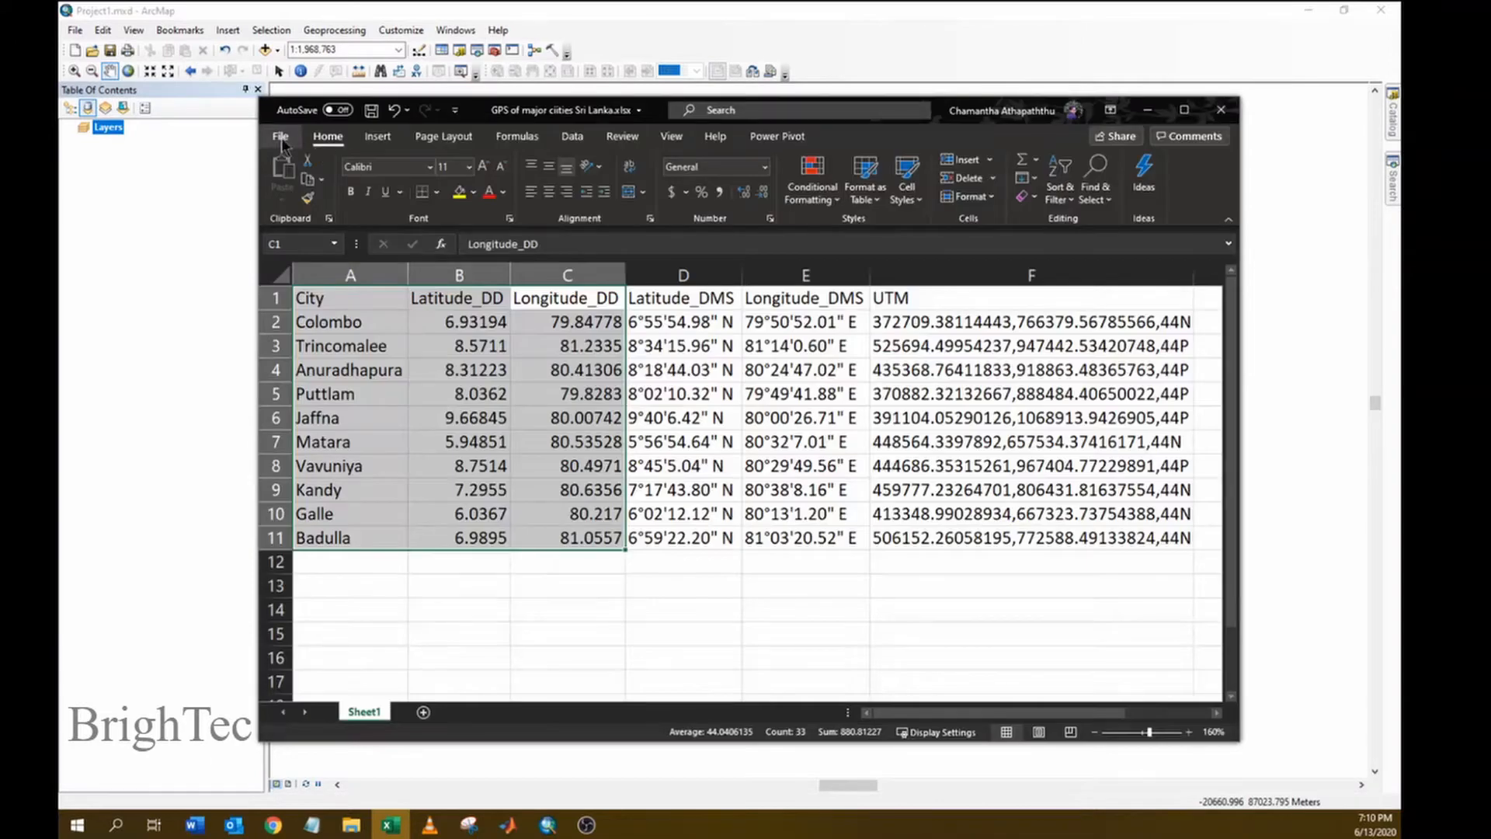
pyautogui.click(281, 140)
pyautogui.click(315, 347)
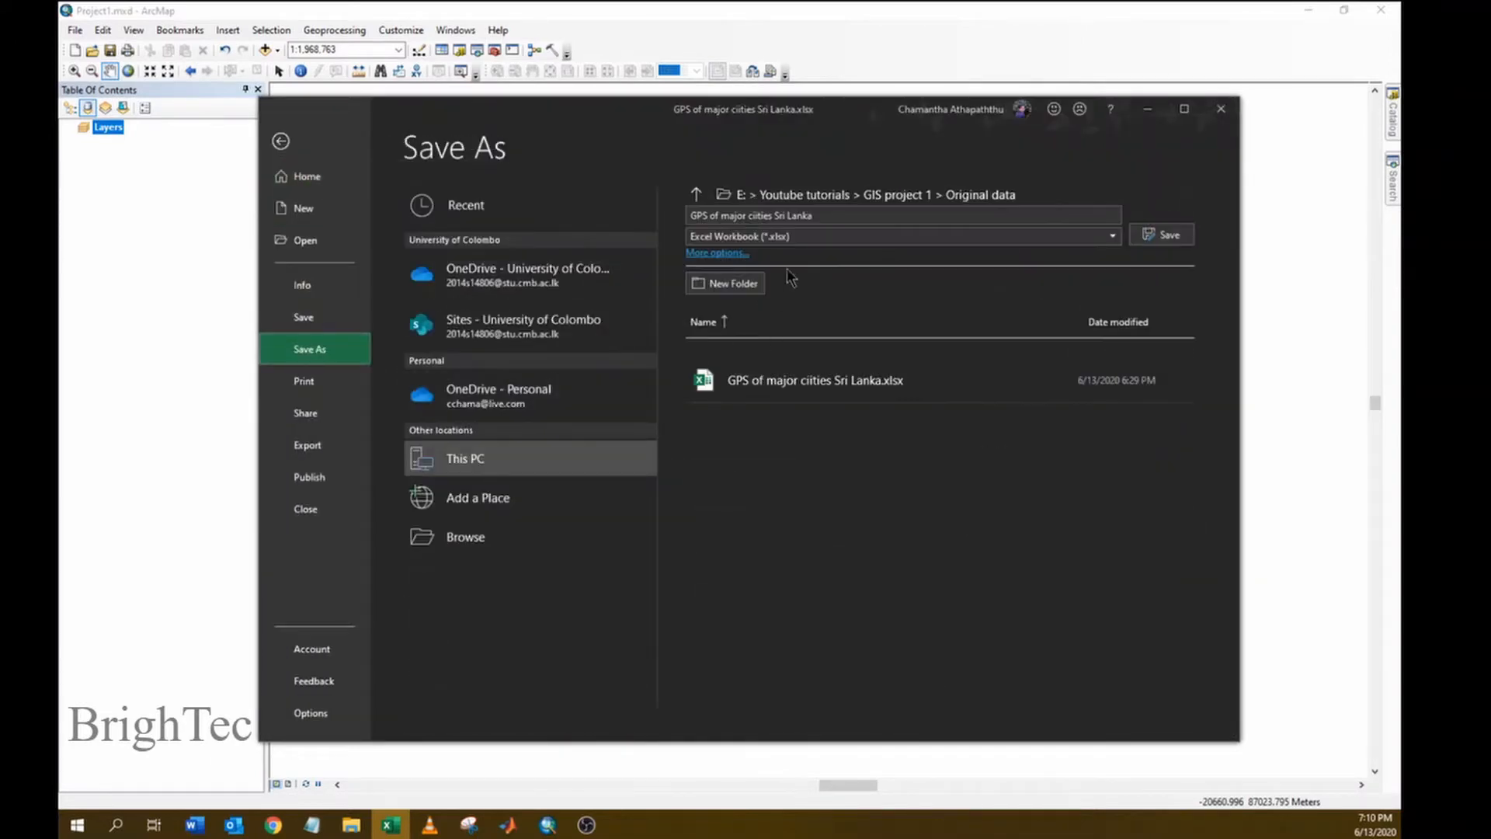
pyautogui.click(758, 239)
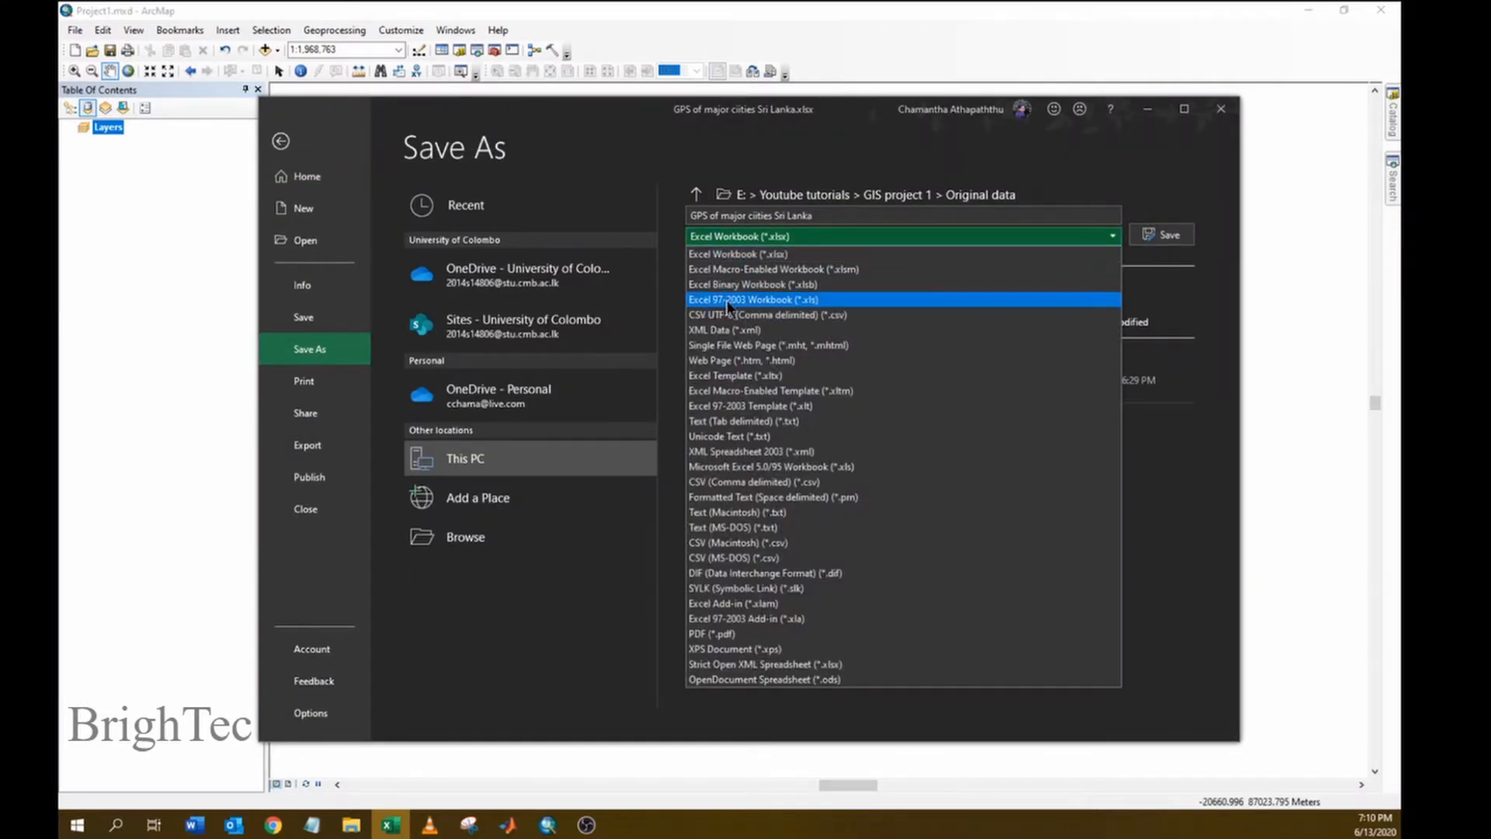
pyautogui.click(772, 300)
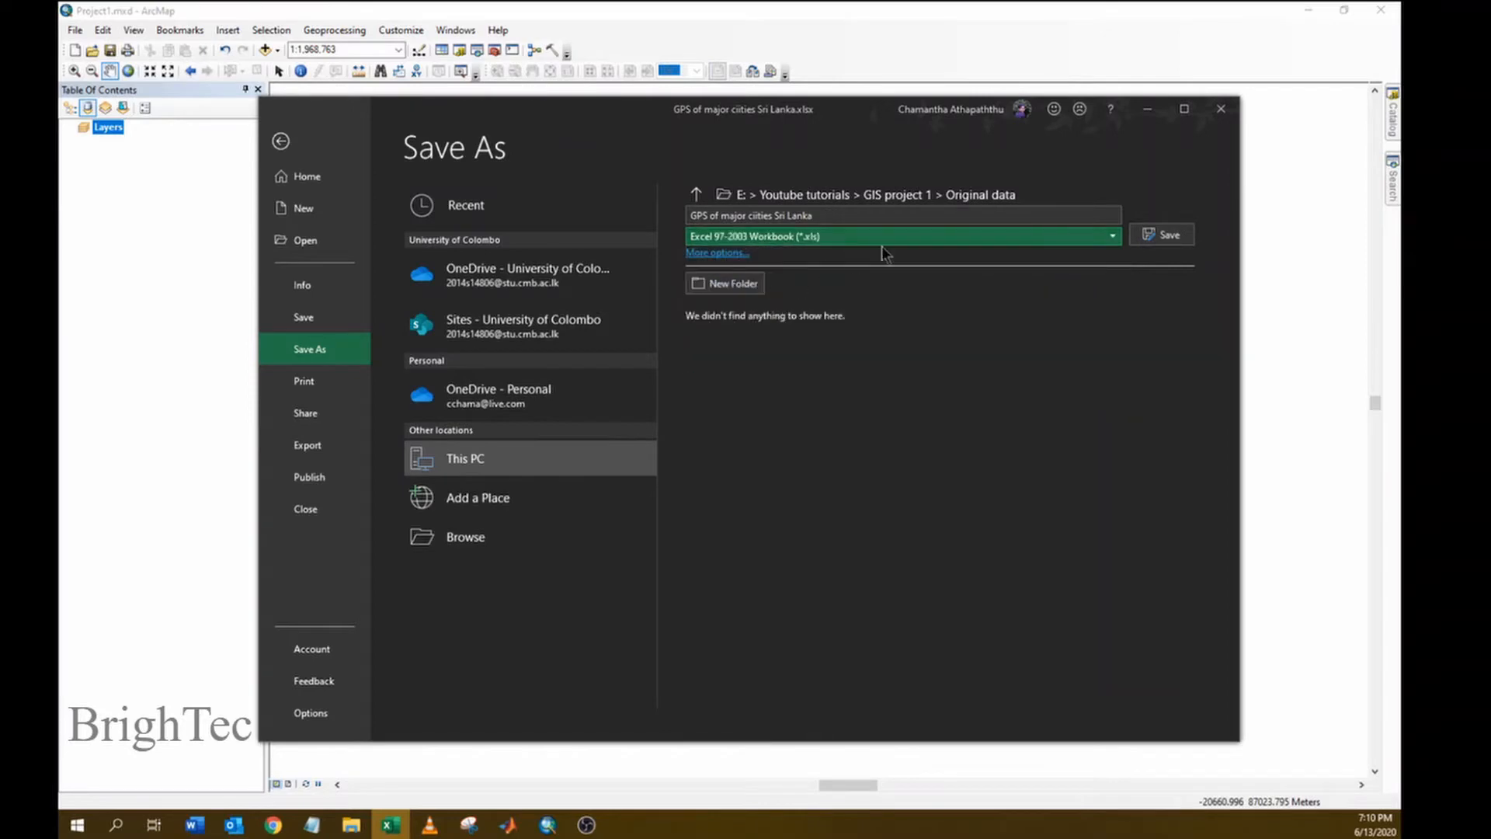
pyautogui.click(1150, 234)
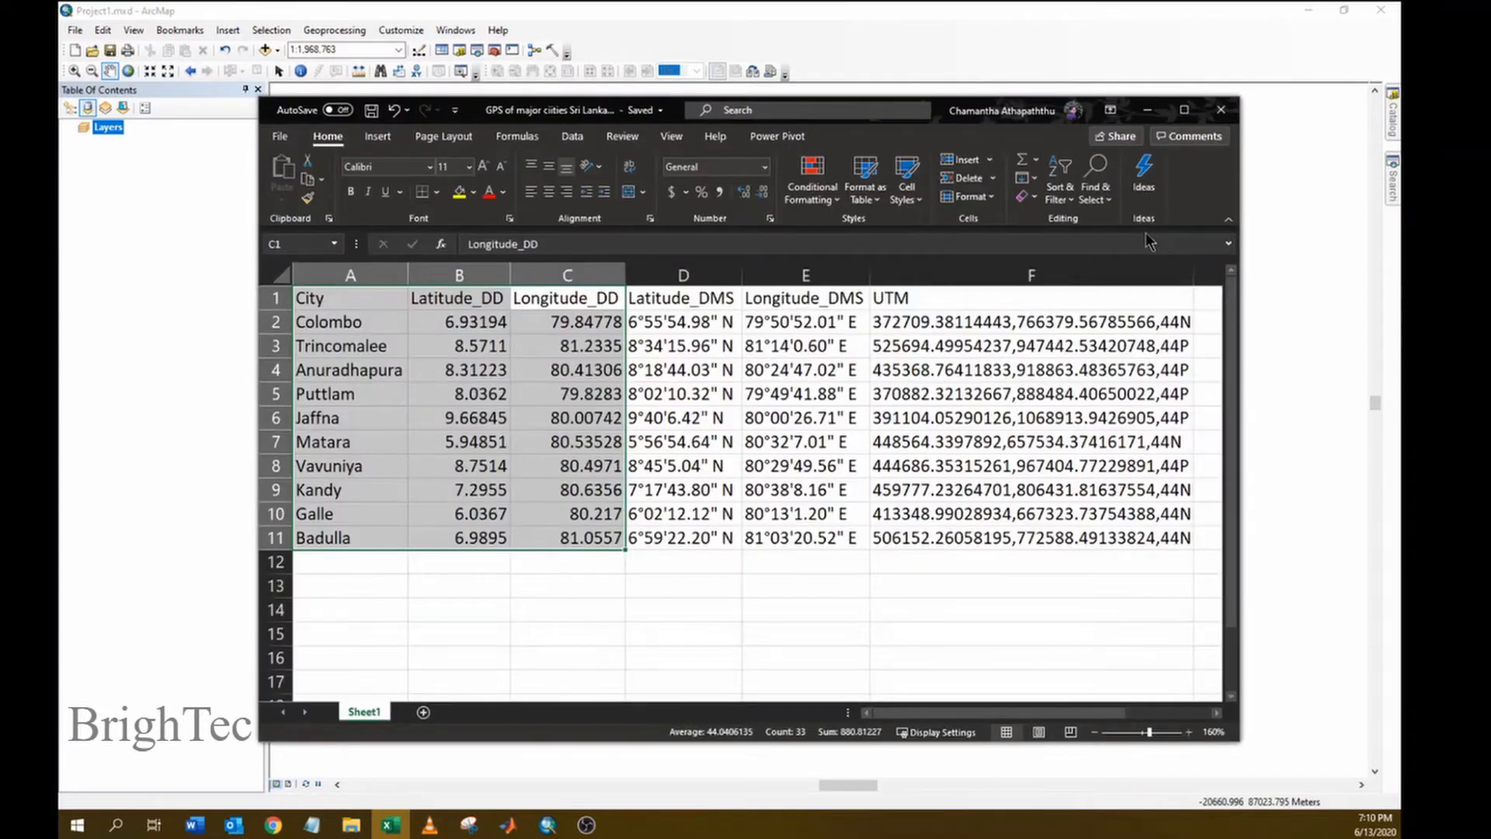
# Switch to ArcMap, add Sheet1$ from GPS of major ciities Sri Lanka.xls to the map and open its table
pyautogui.click(811, 31)
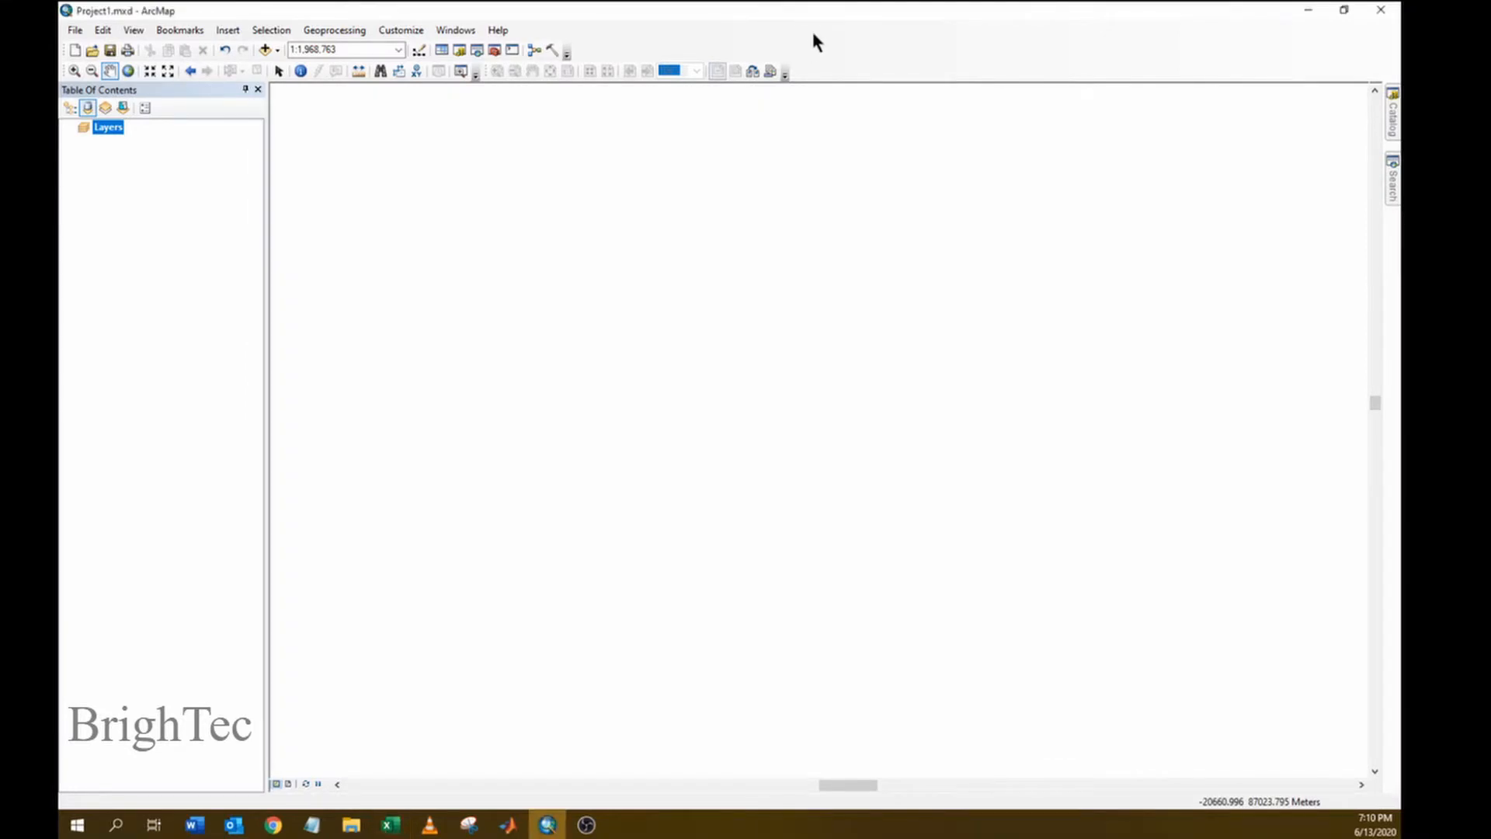
pyautogui.click(265, 50)
pyautogui.click(822, 376)
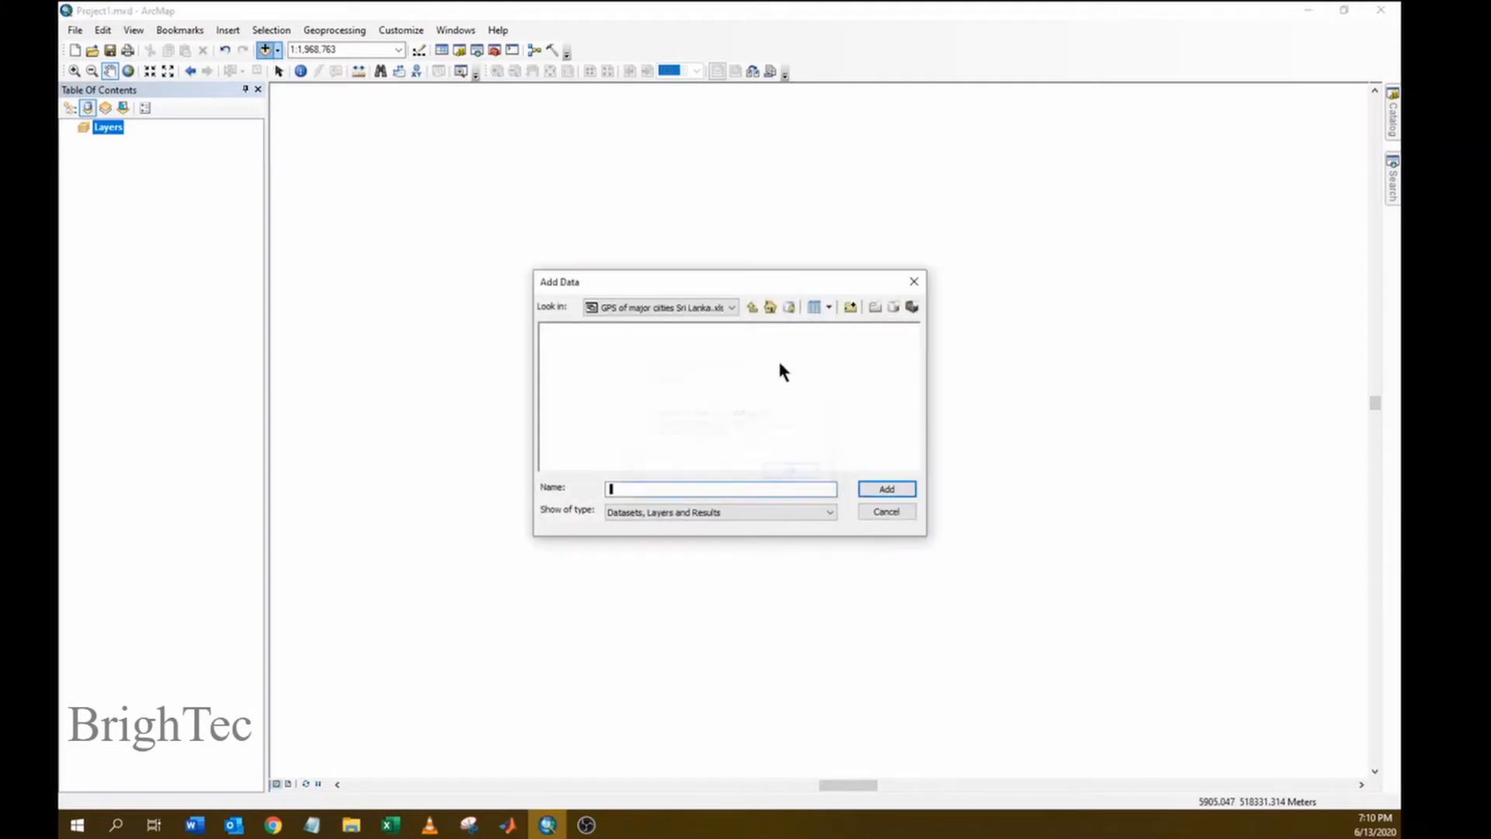
pyautogui.click(750, 307)
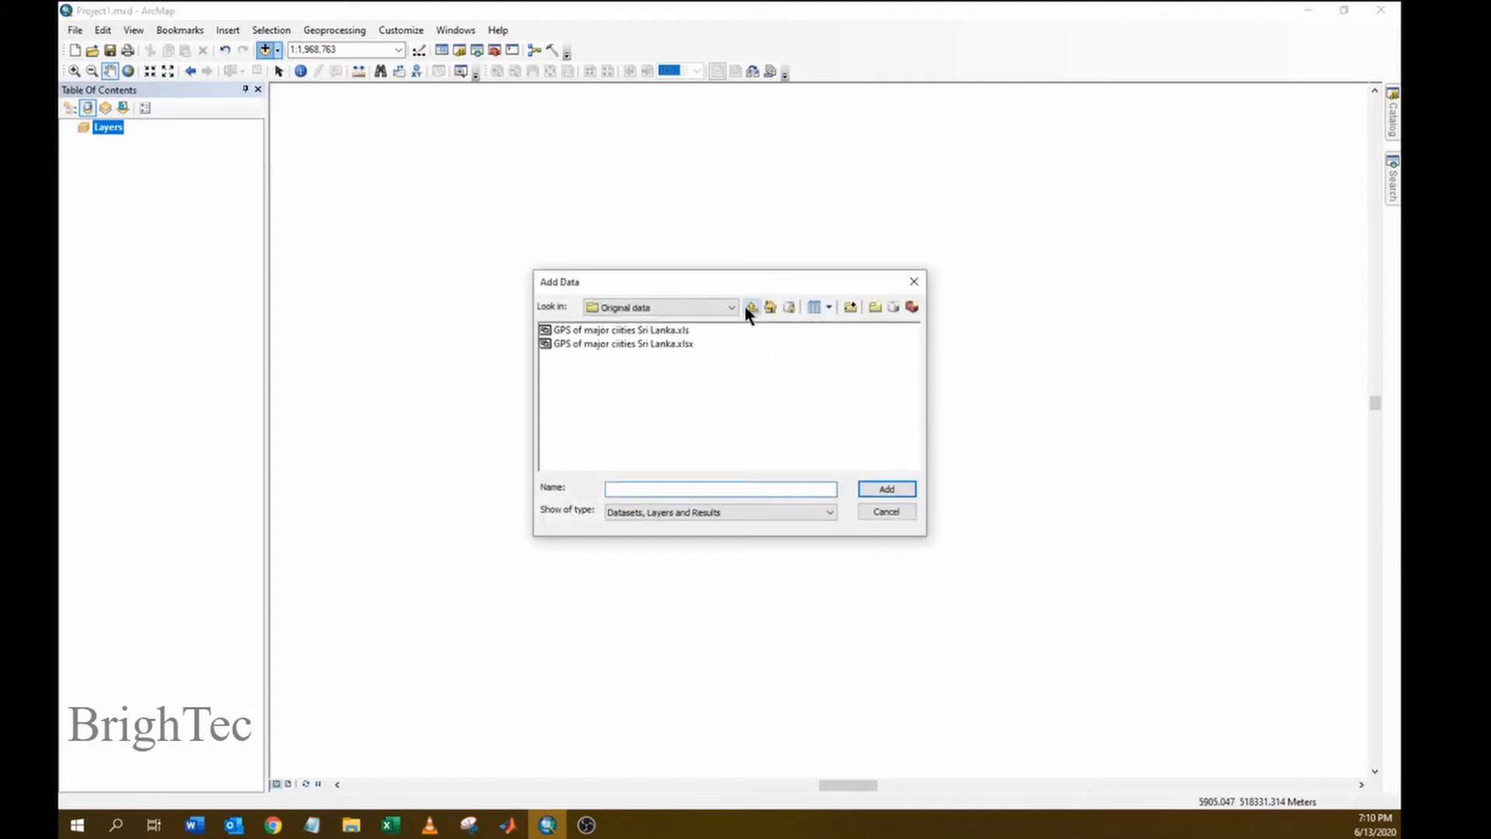
pyautogui.click(659, 331)
pyautogui.click(674, 343)
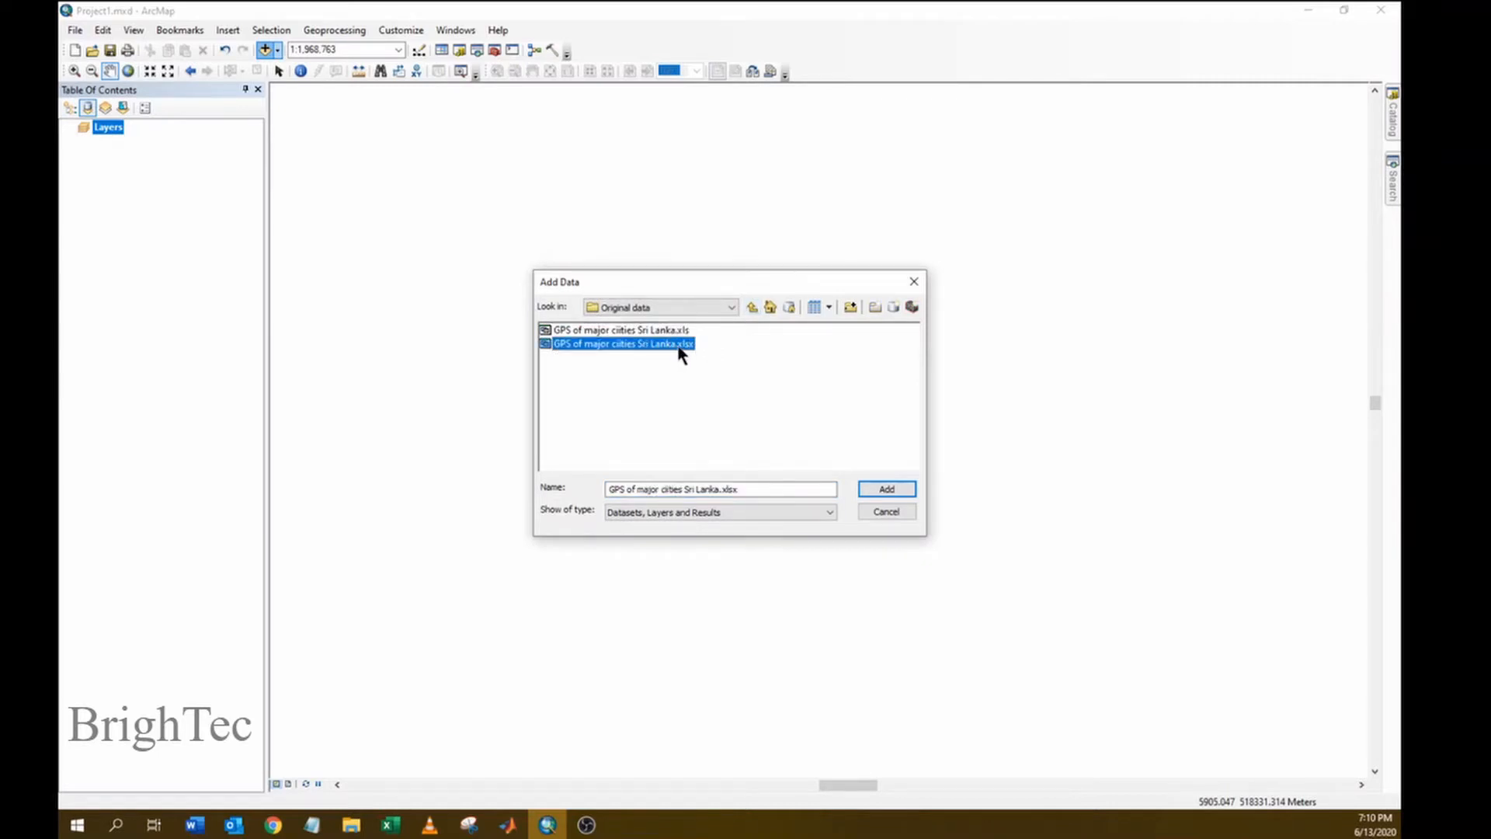
pyautogui.click(673, 330)
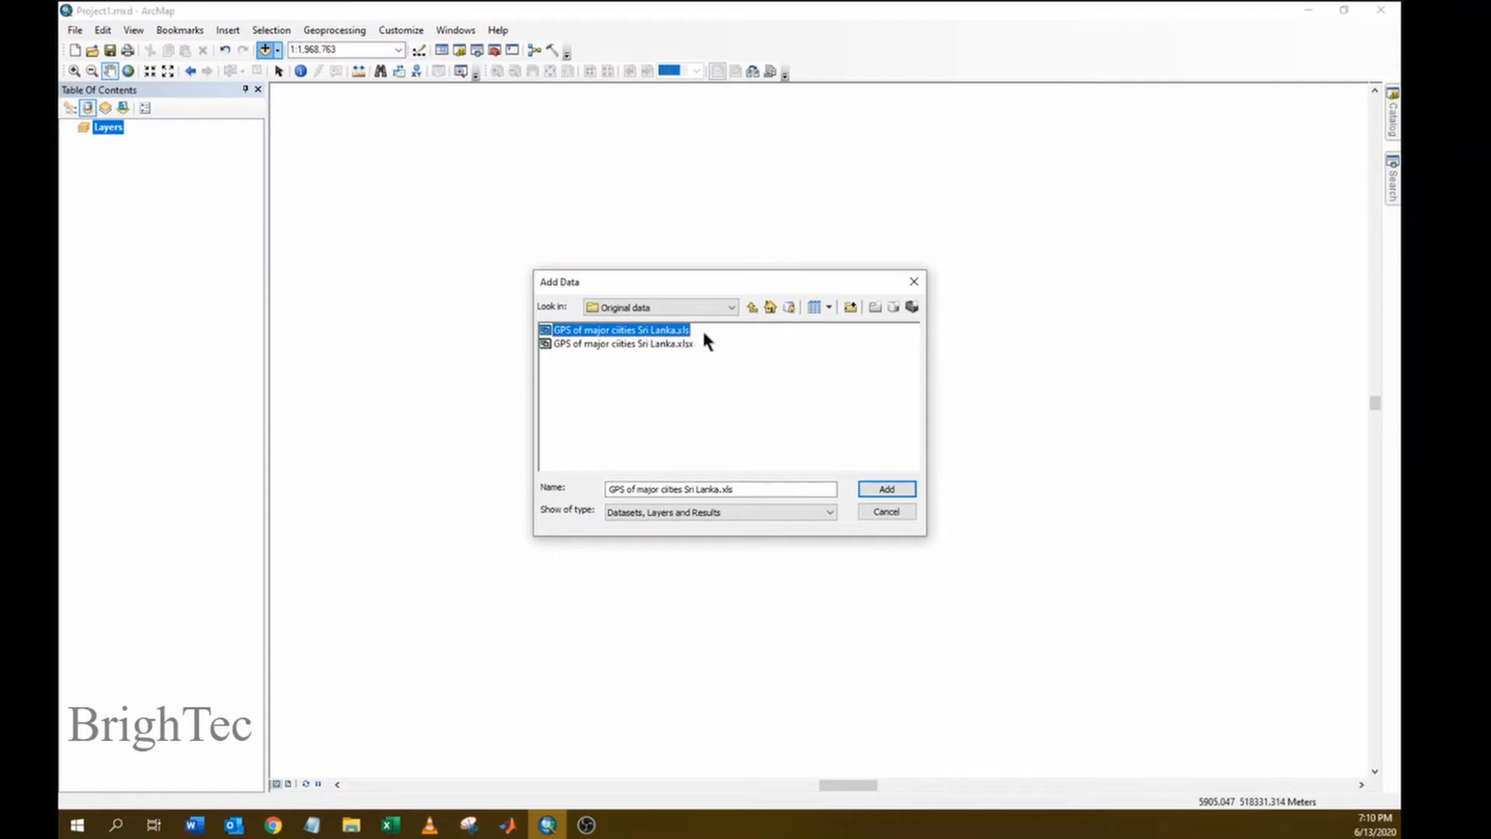
pyautogui.click(873, 490)
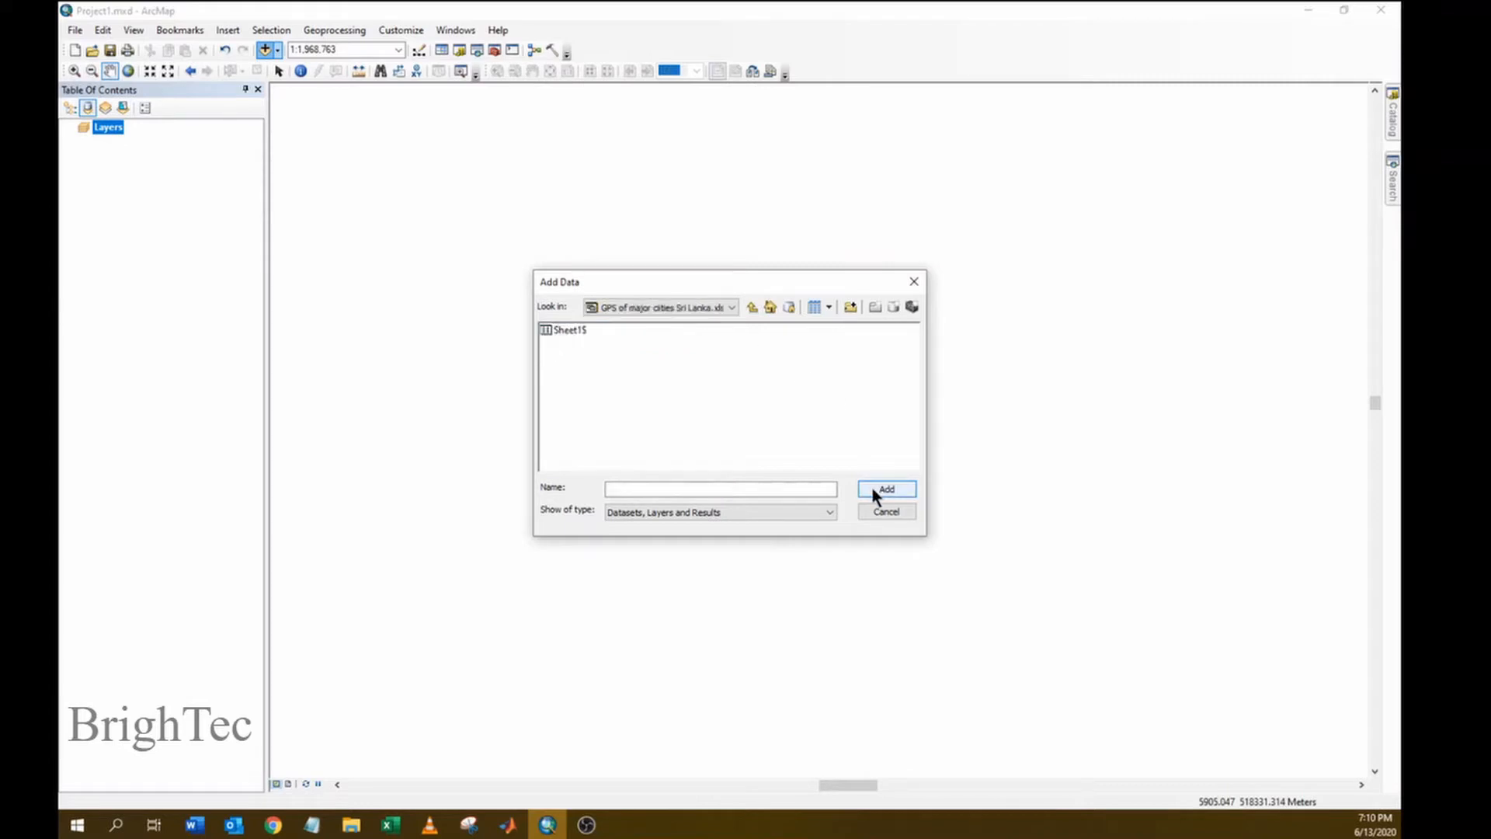
pyautogui.click(575, 333)
pyautogui.click(887, 488)
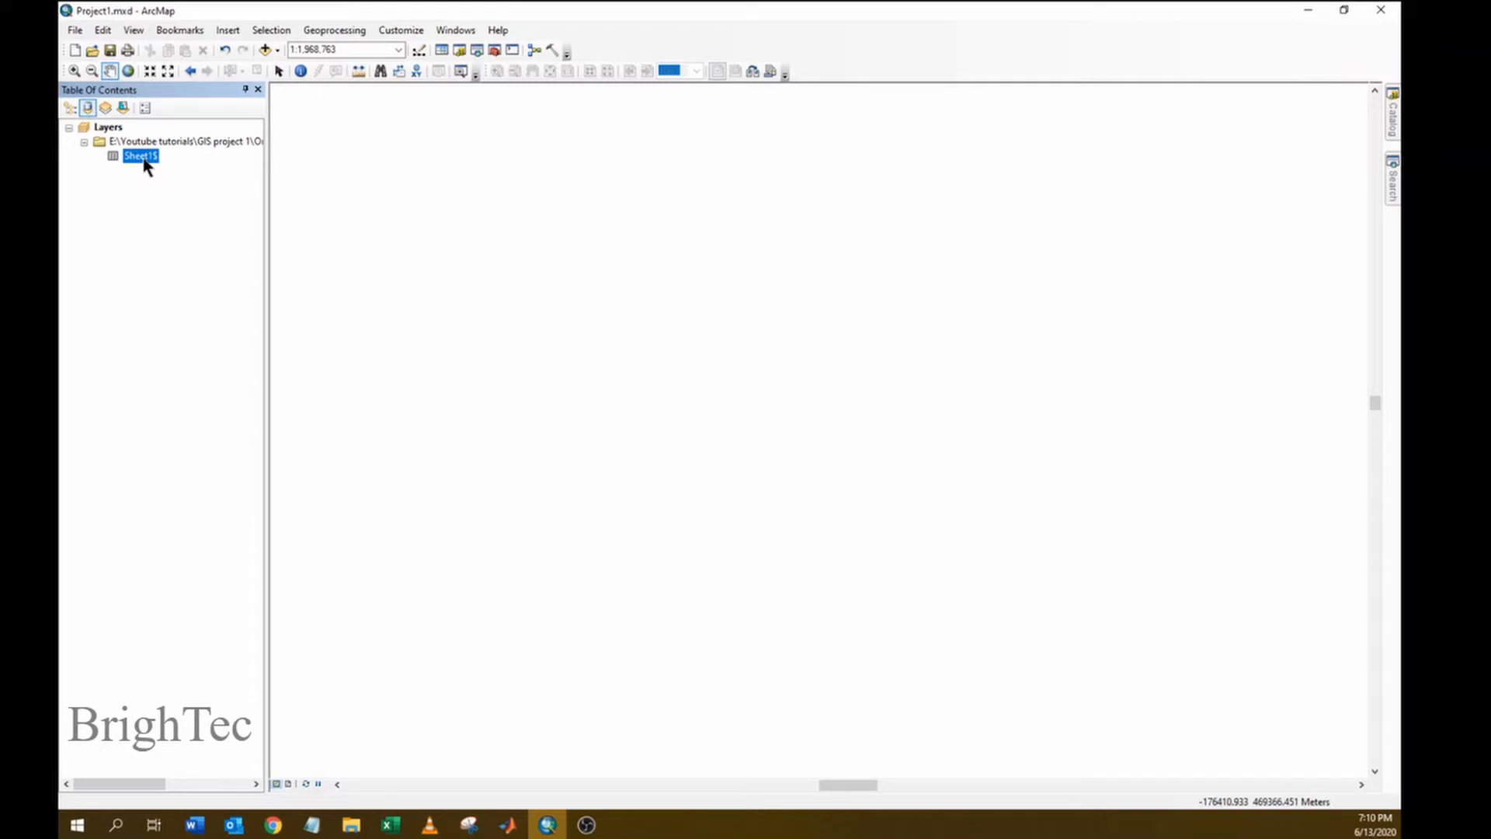
pyautogui.rightClick(144, 159)
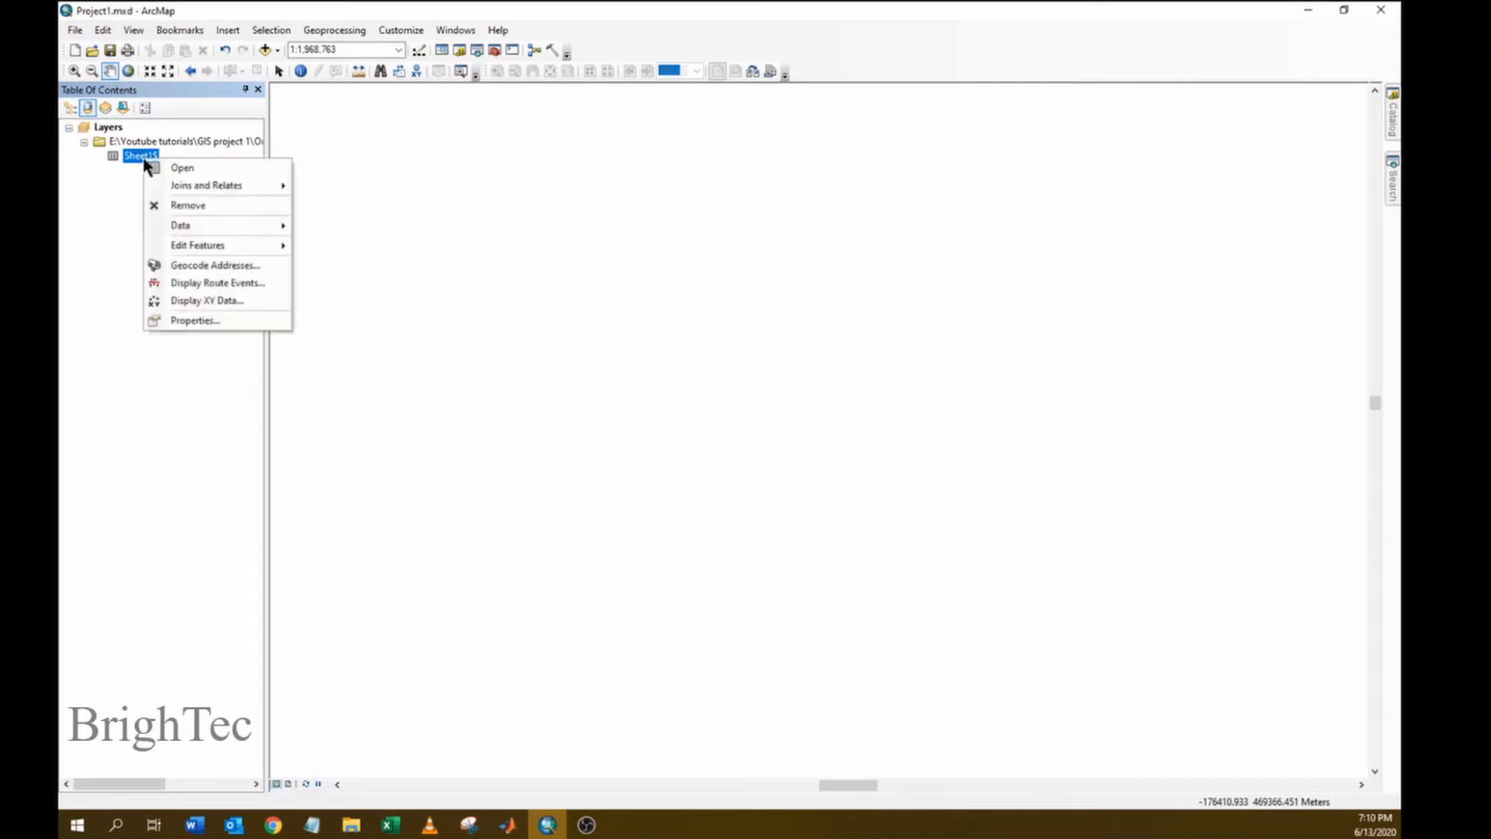
pyautogui.click(187, 172)
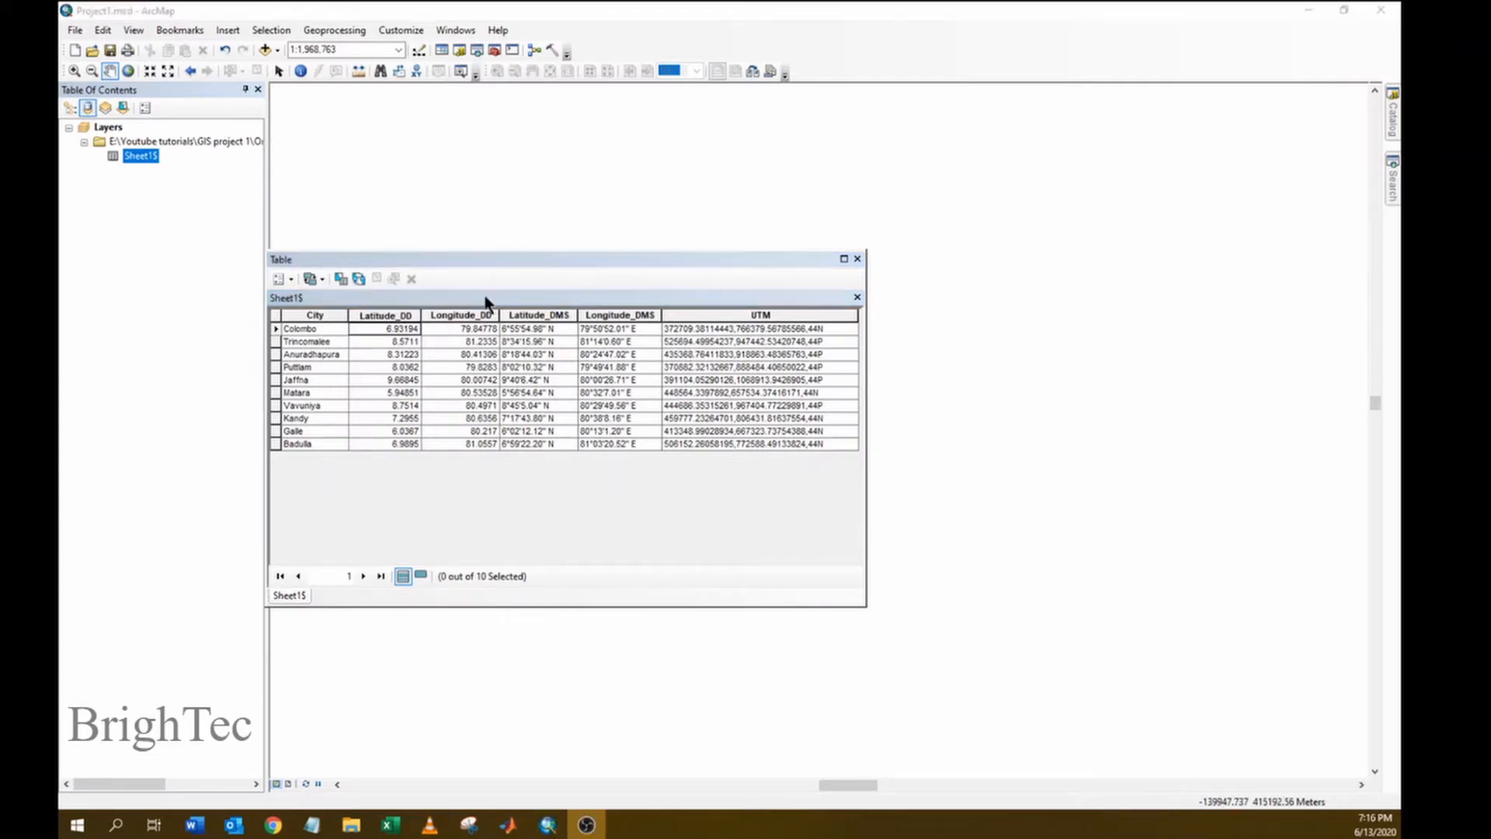
# Set up Display XY Data for Sheet1$ with Longitude_DD as the X field and Latitude_DD as the Y field
pyautogui.rightClick(147, 163)
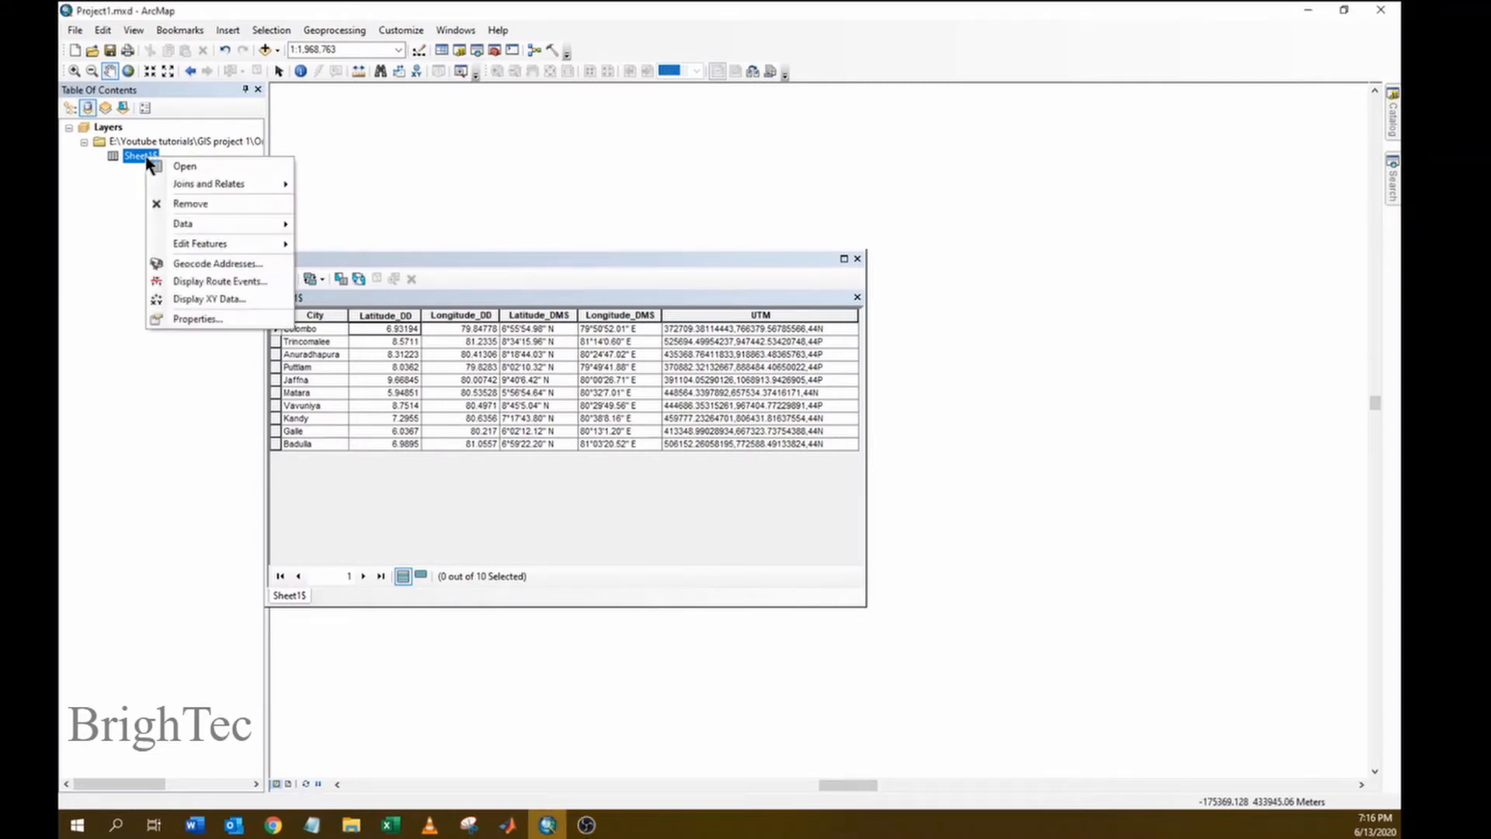
pyautogui.click(216, 300)
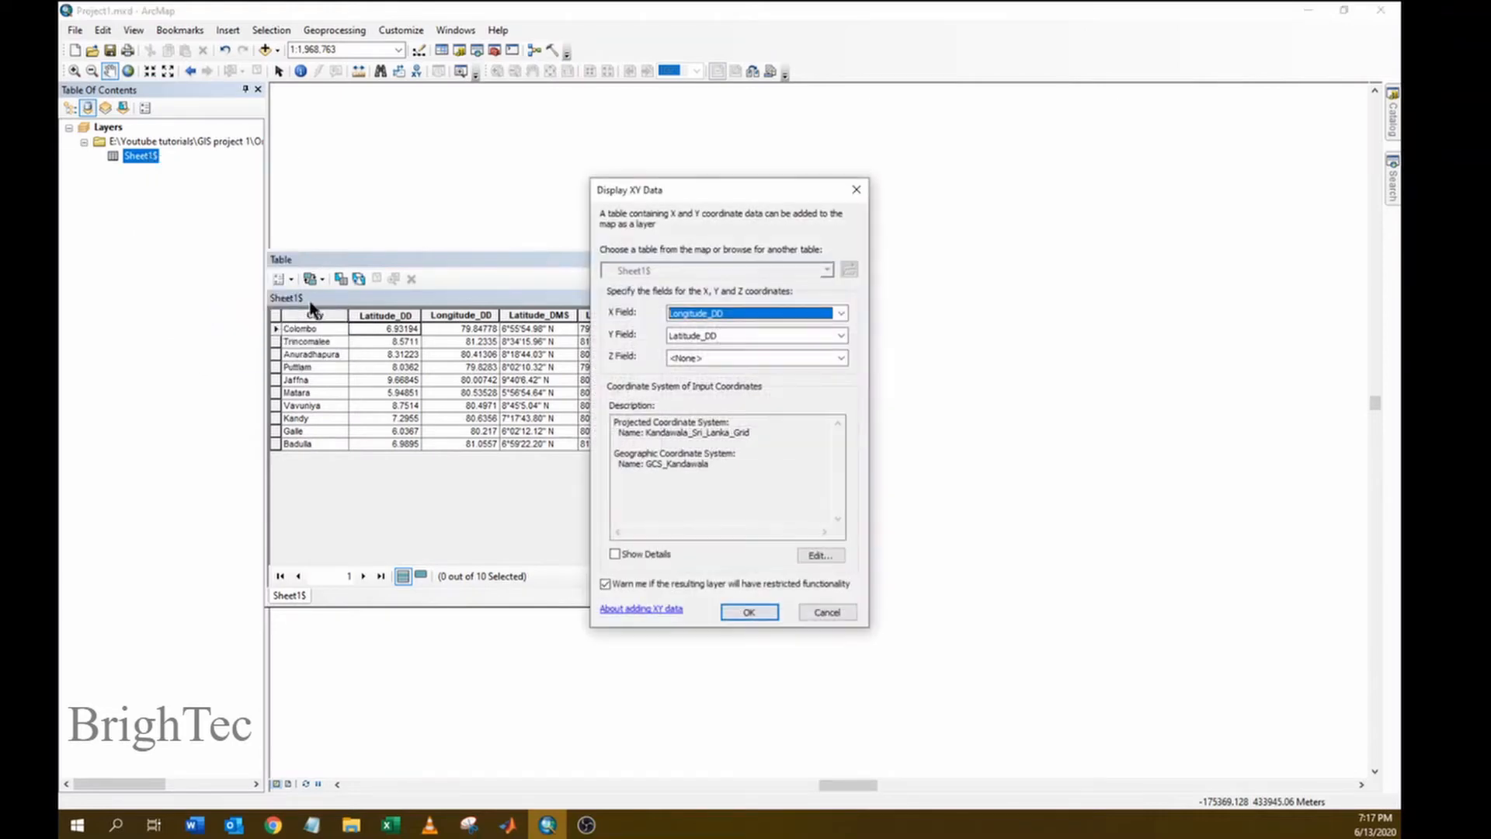
pyautogui.moveTo(668, 185); pyautogui.dragTo(662, 137)
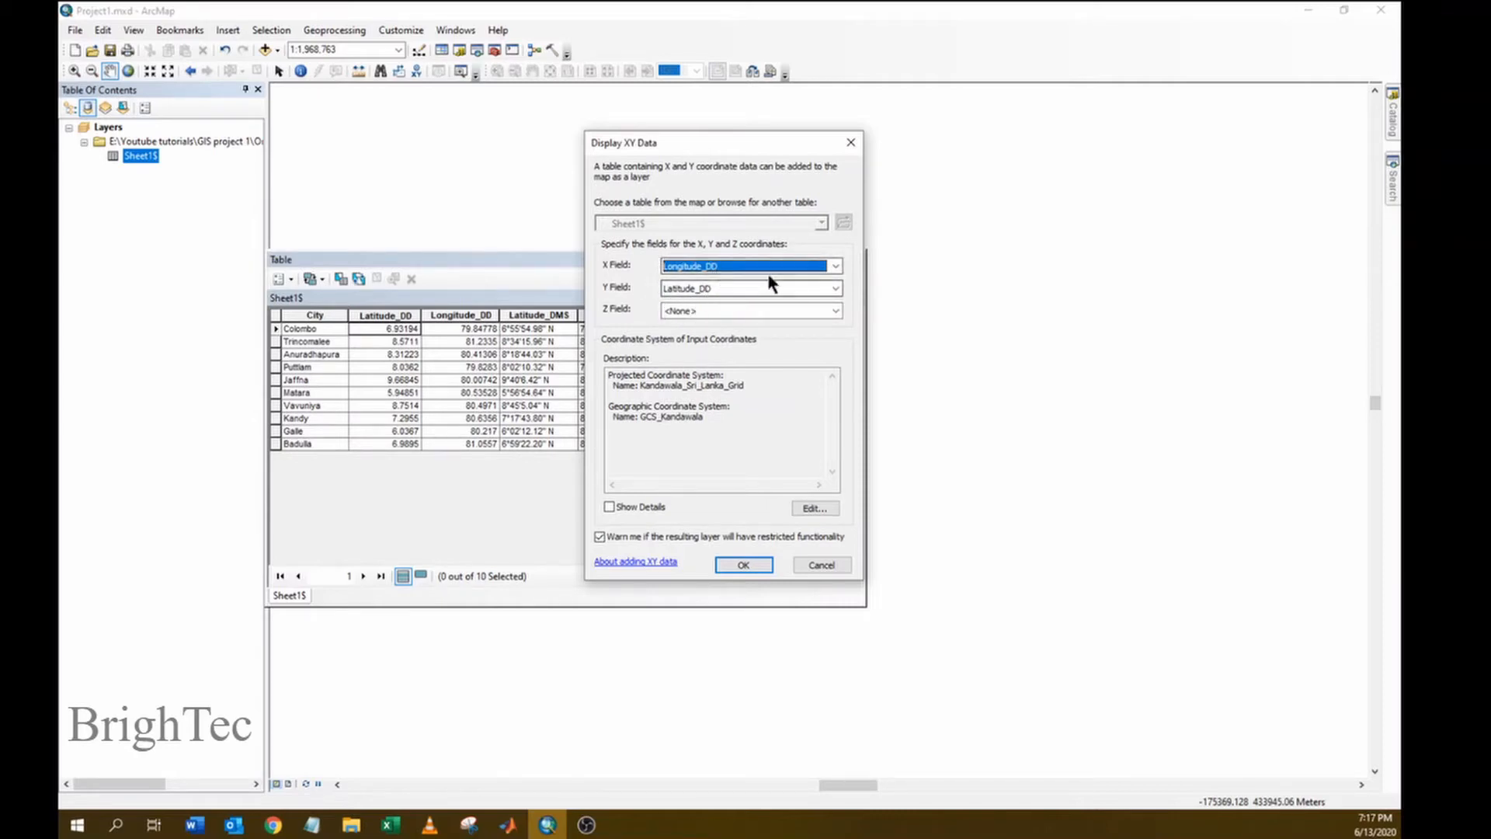
pyautogui.click(835, 266)
pyautogui.click(719, 292)
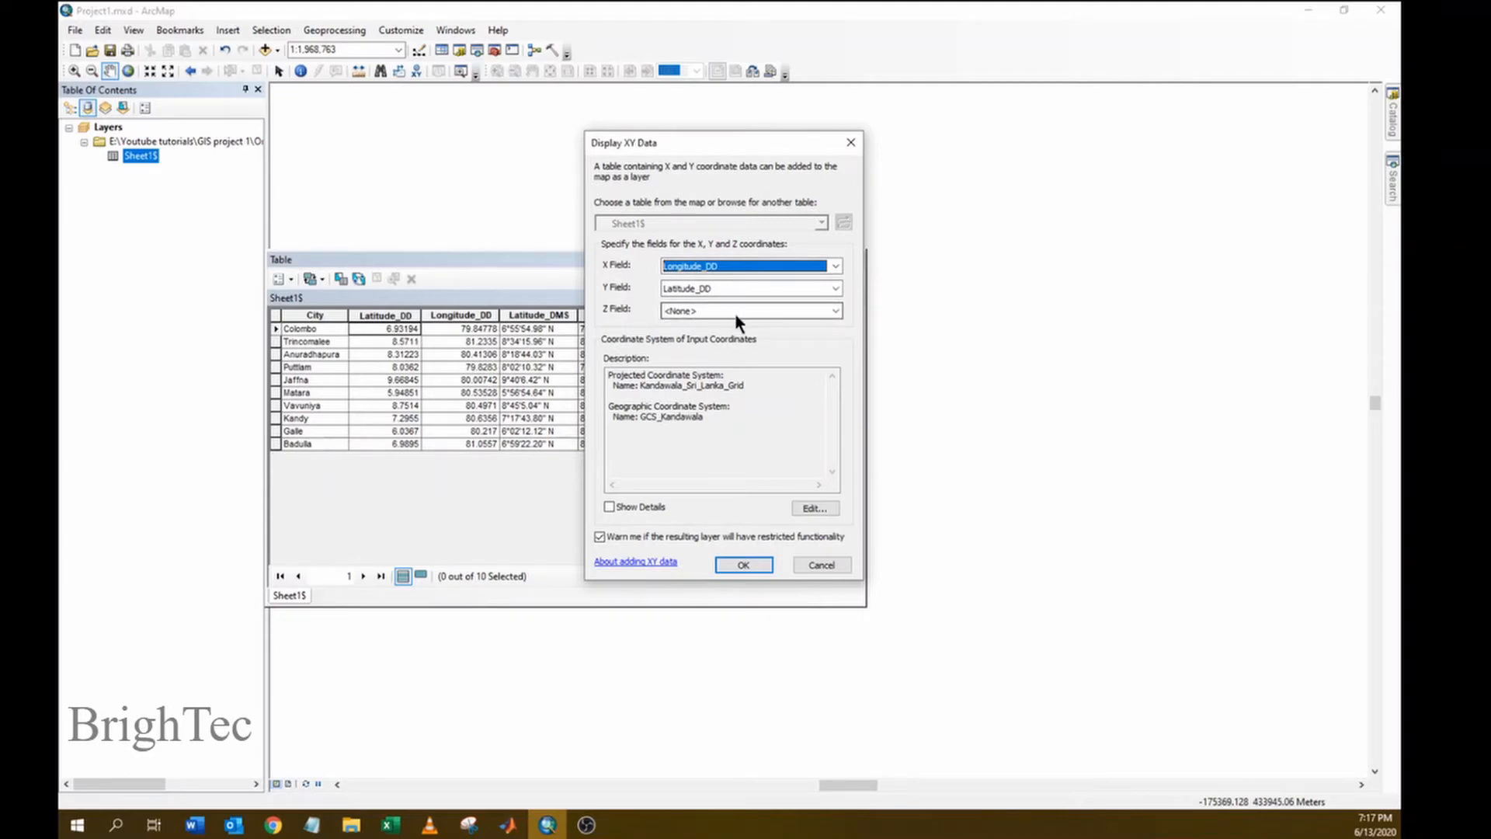
pyautogui.press('Return')
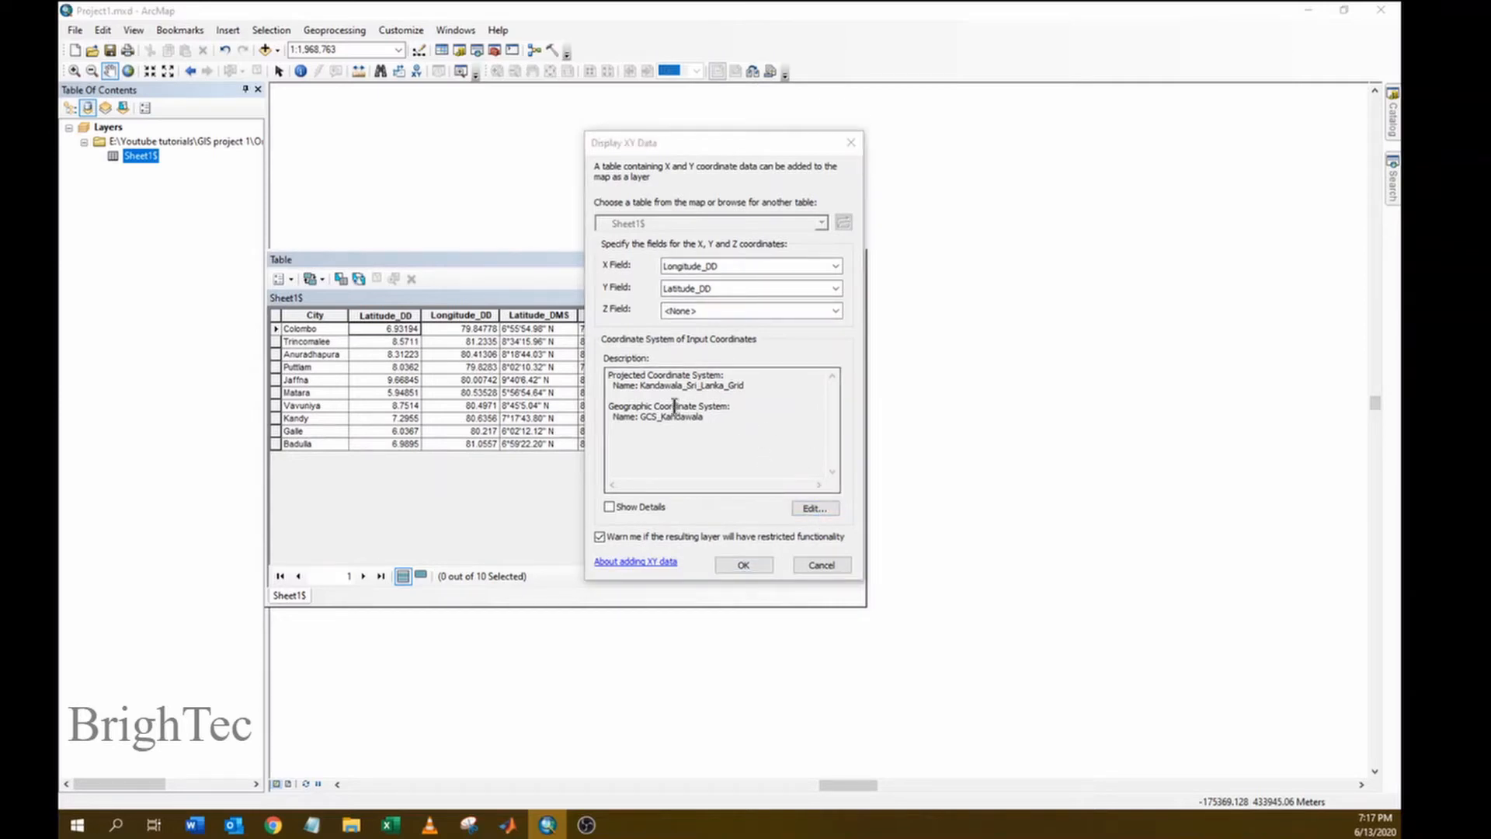
# Set the coordinate system of the input coordinates to the World geographic system WGS 1984
pyautogui.click(812, 509)
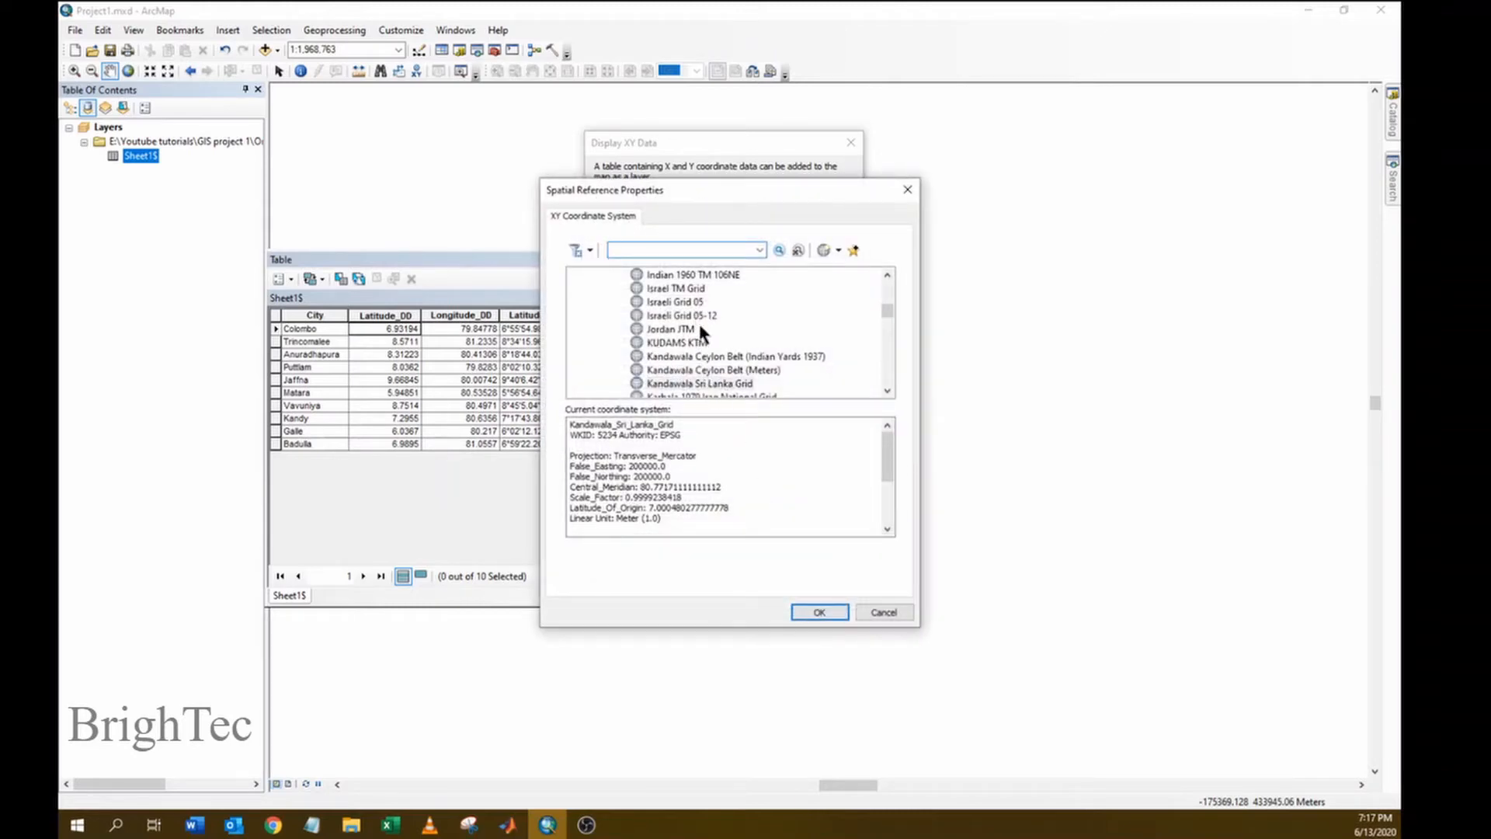
pyautogui.moveTo(890, 312); pyautogui.dragTo(888, 289)
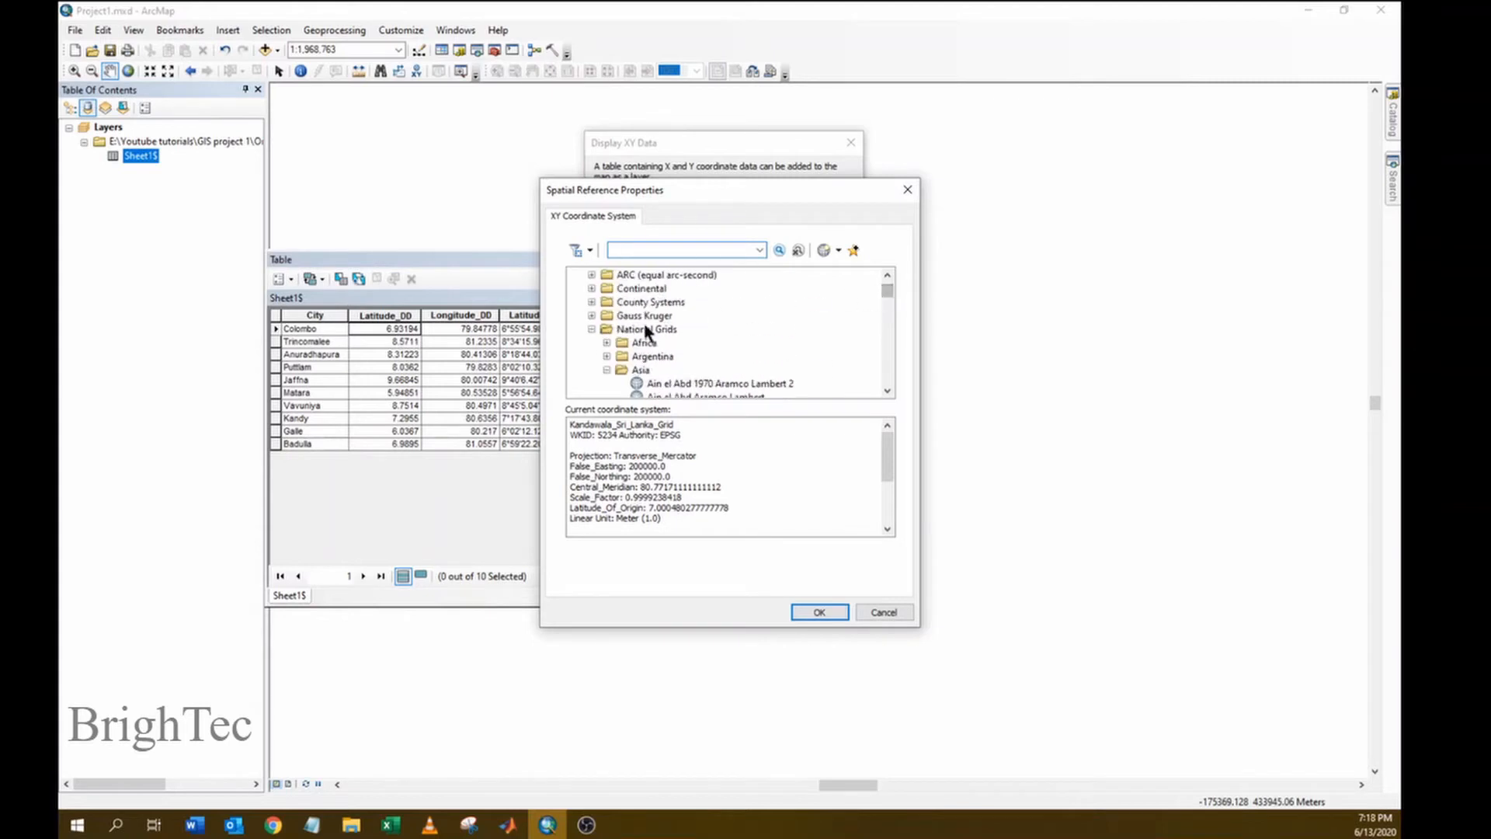
pyautogui.scroll(3, 650, 334)
pyautogui.click(577, 302)
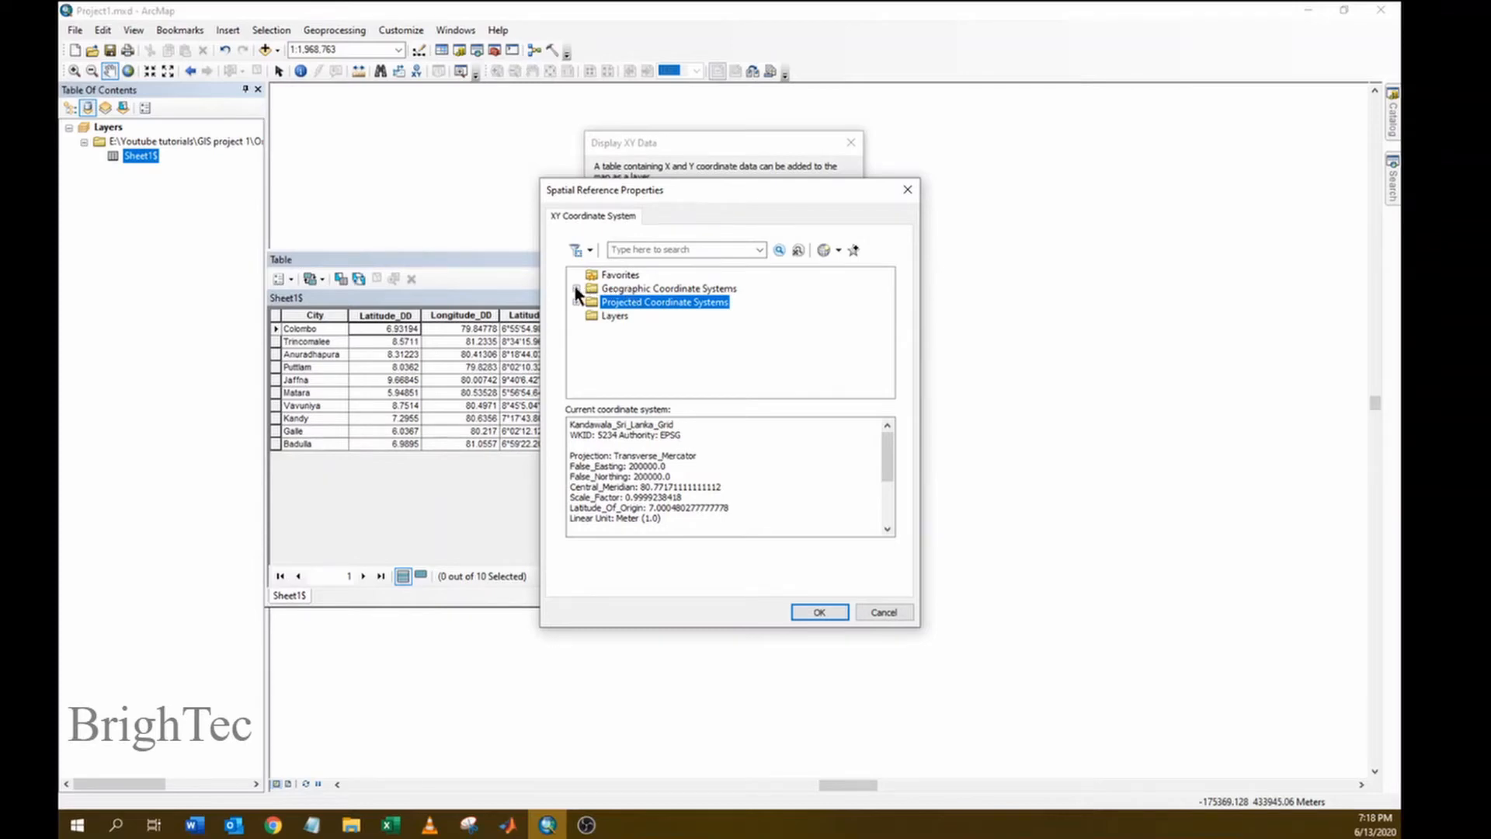
pyautogui.click(574, 287)
pyautogui.scroll(-2, 719, 301)
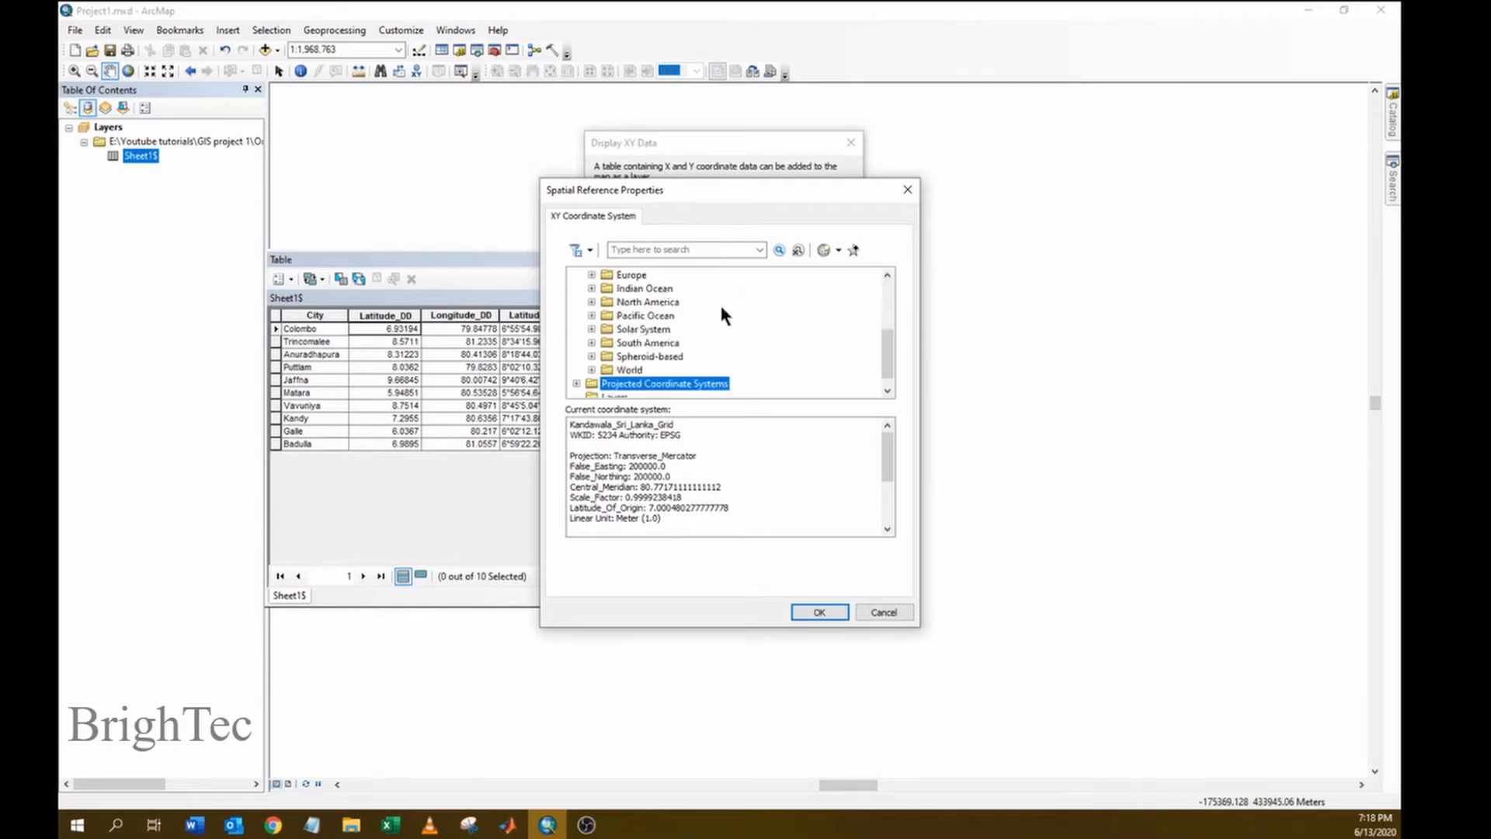
pyautogui.click(592, 370)
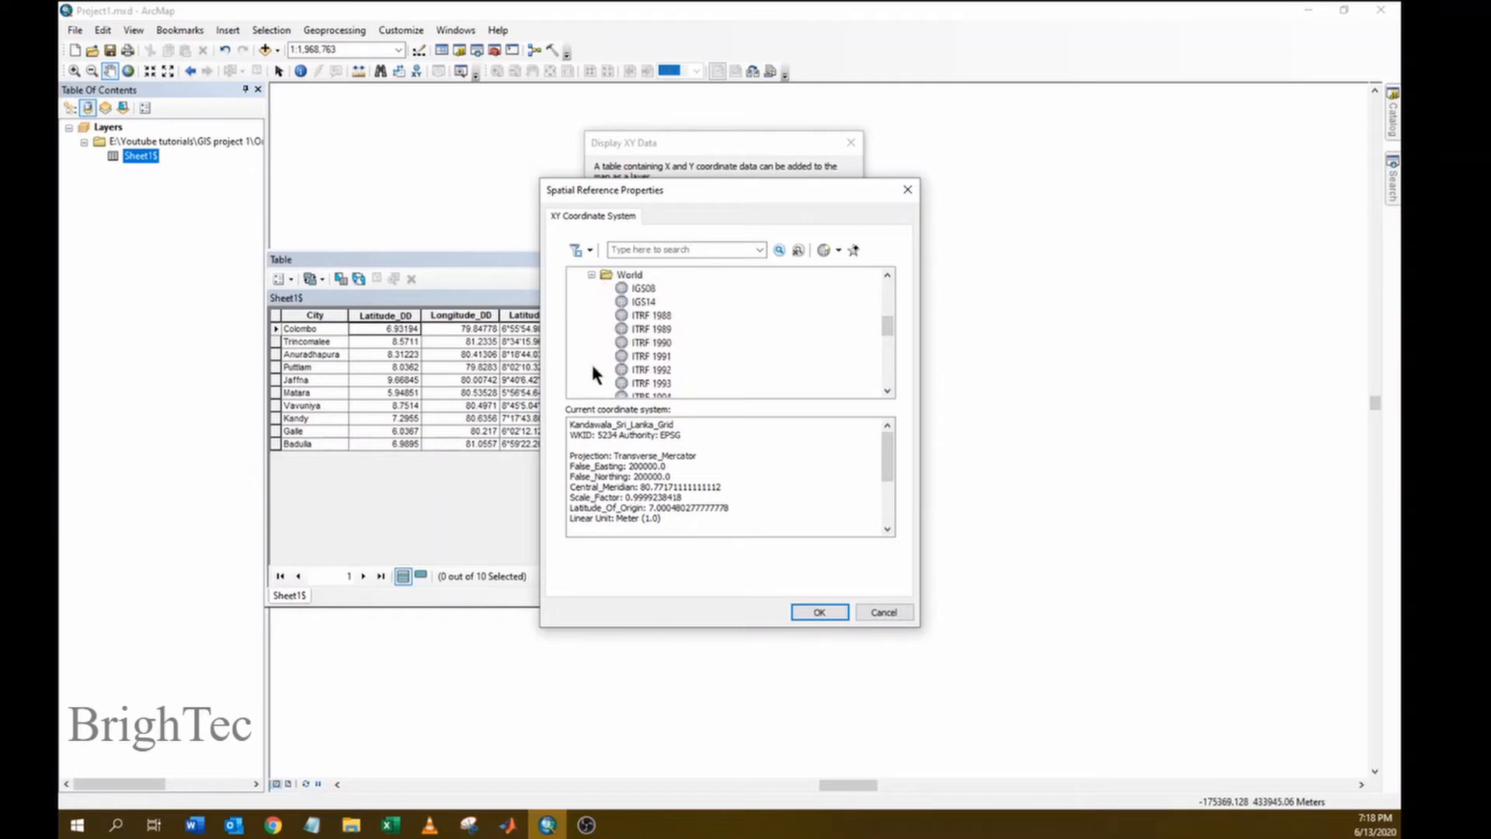
pyautogui.moveTo(882, 320); pyautogui.dragTo(883, 365)
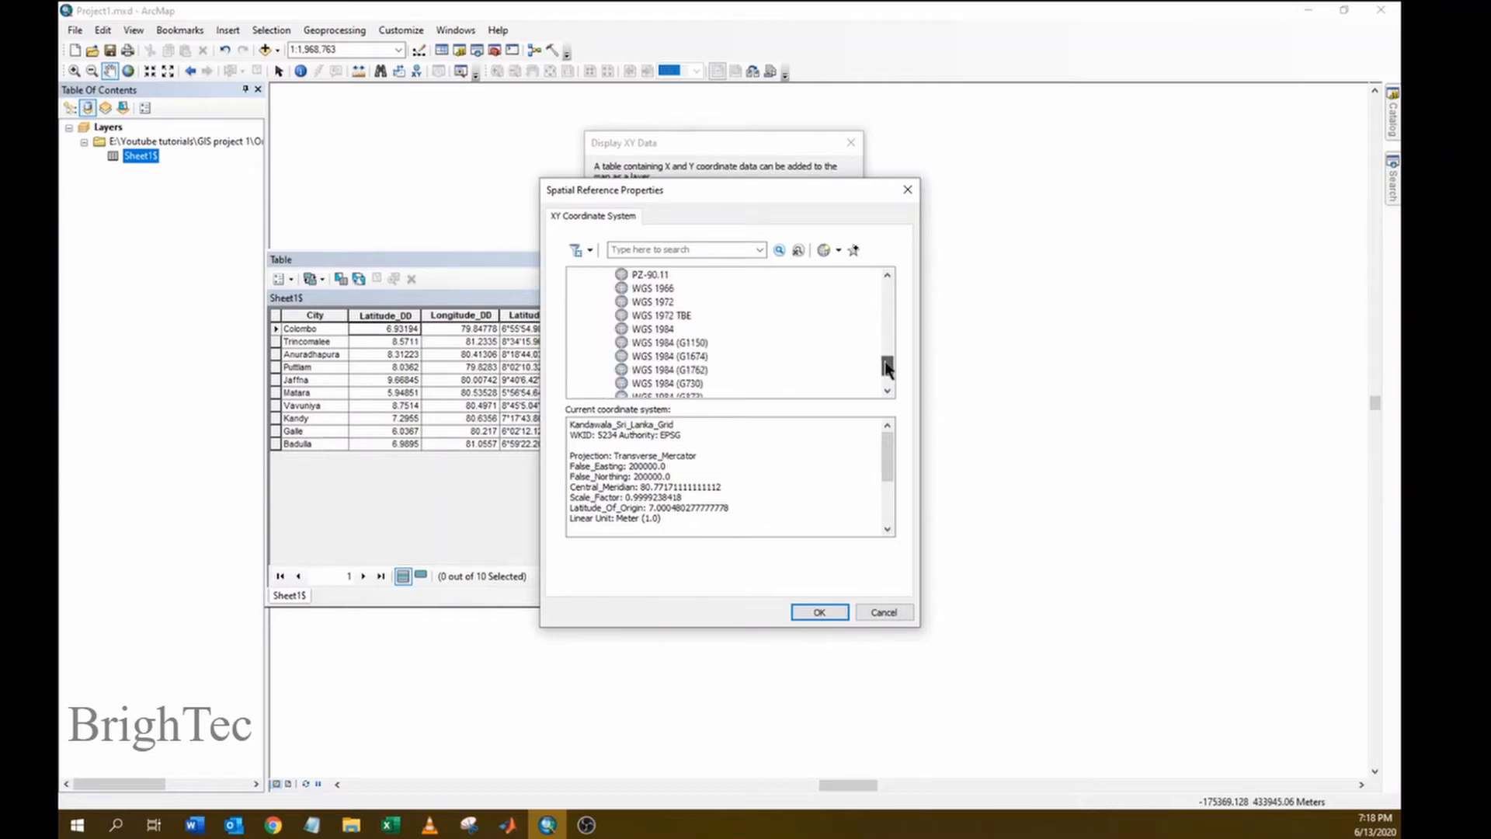
pyautogui.click(652, 329)
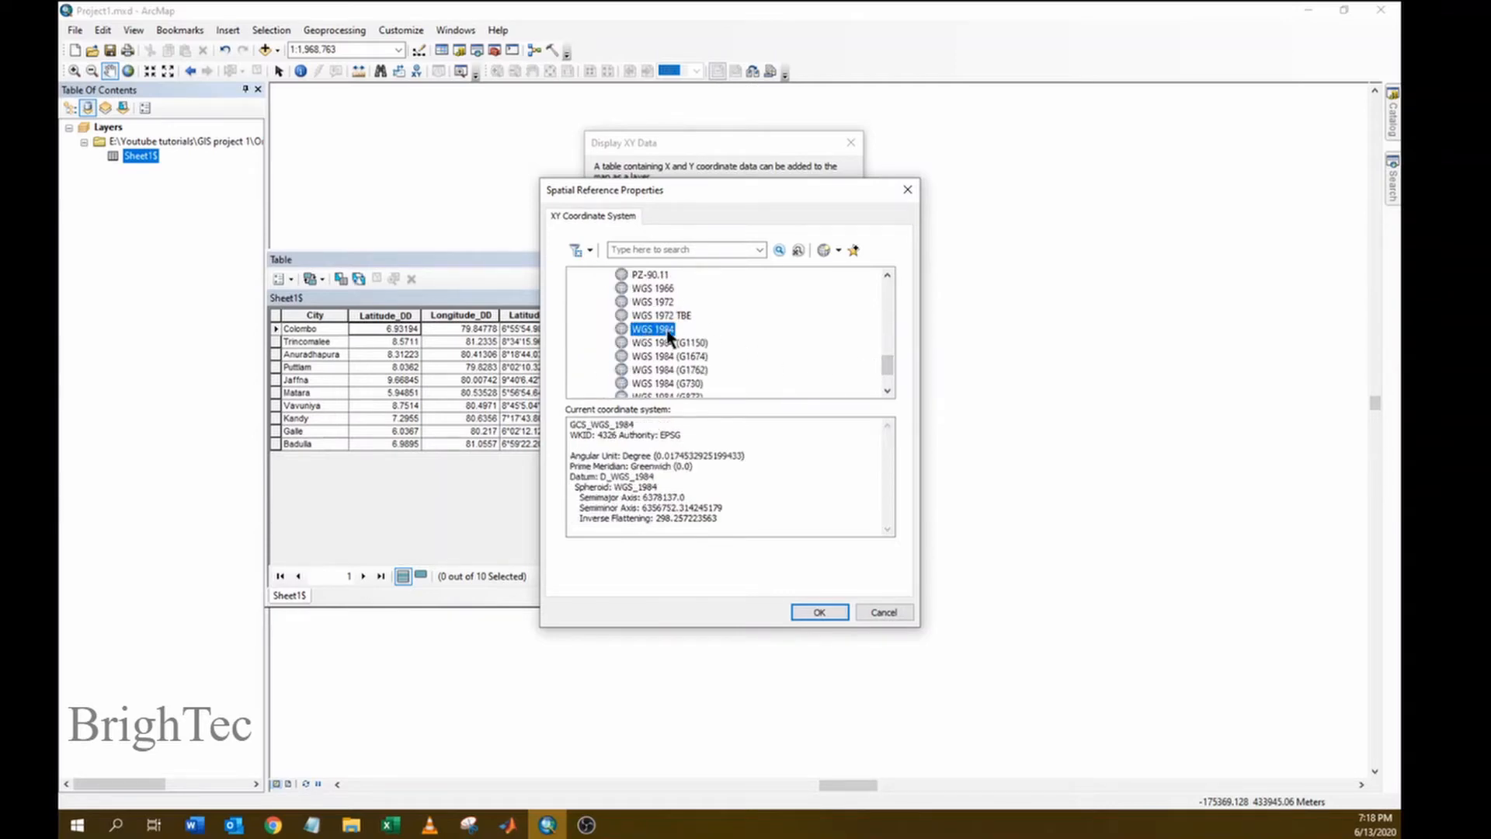
pyautogui.click(822, 613)
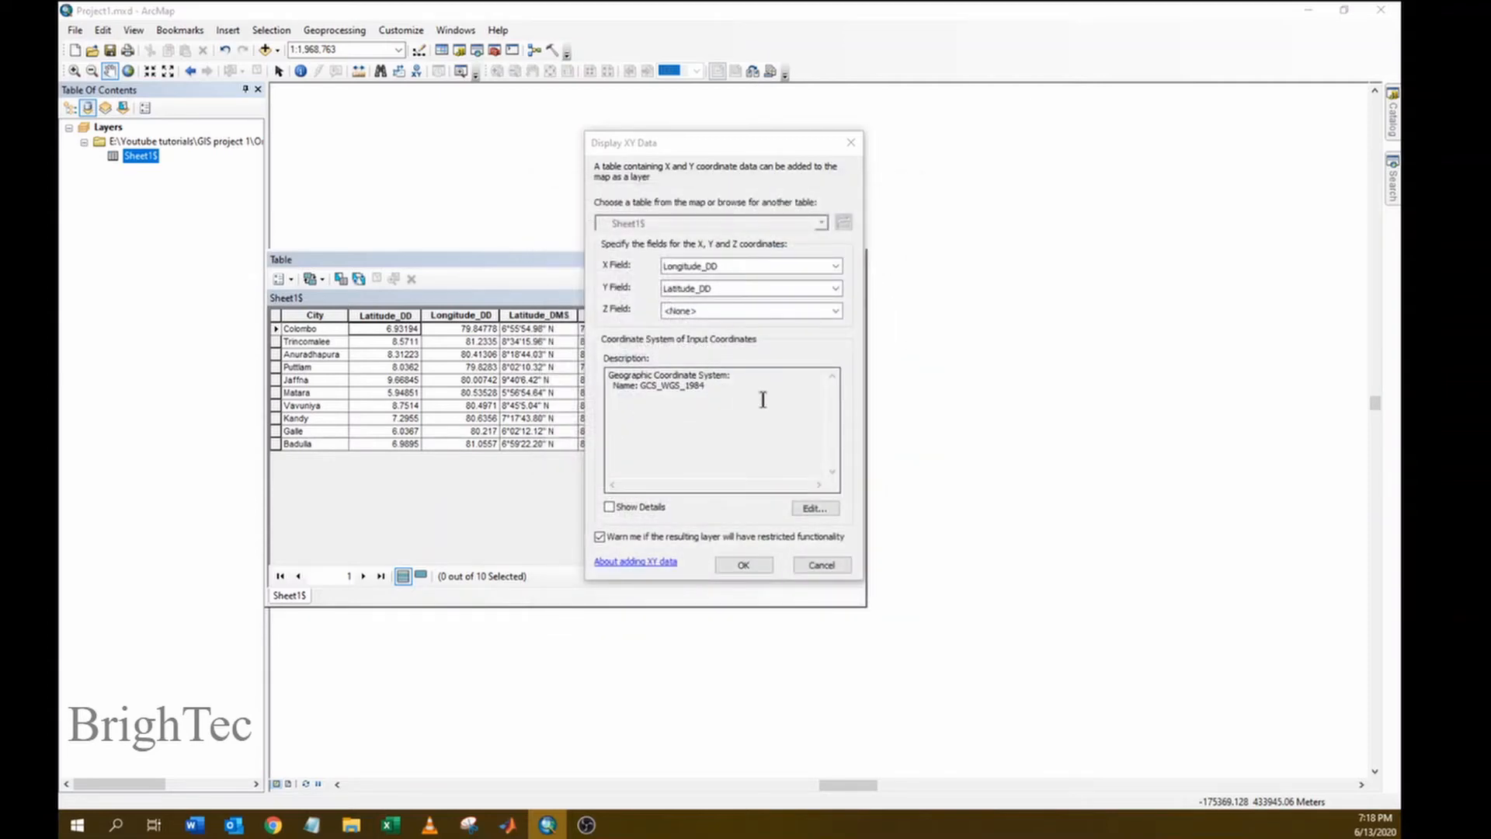
# Create the XY event layer from Sheet1$, accepting the missing Object-ID notice, and close the table
pyautogui.click(744, 565)
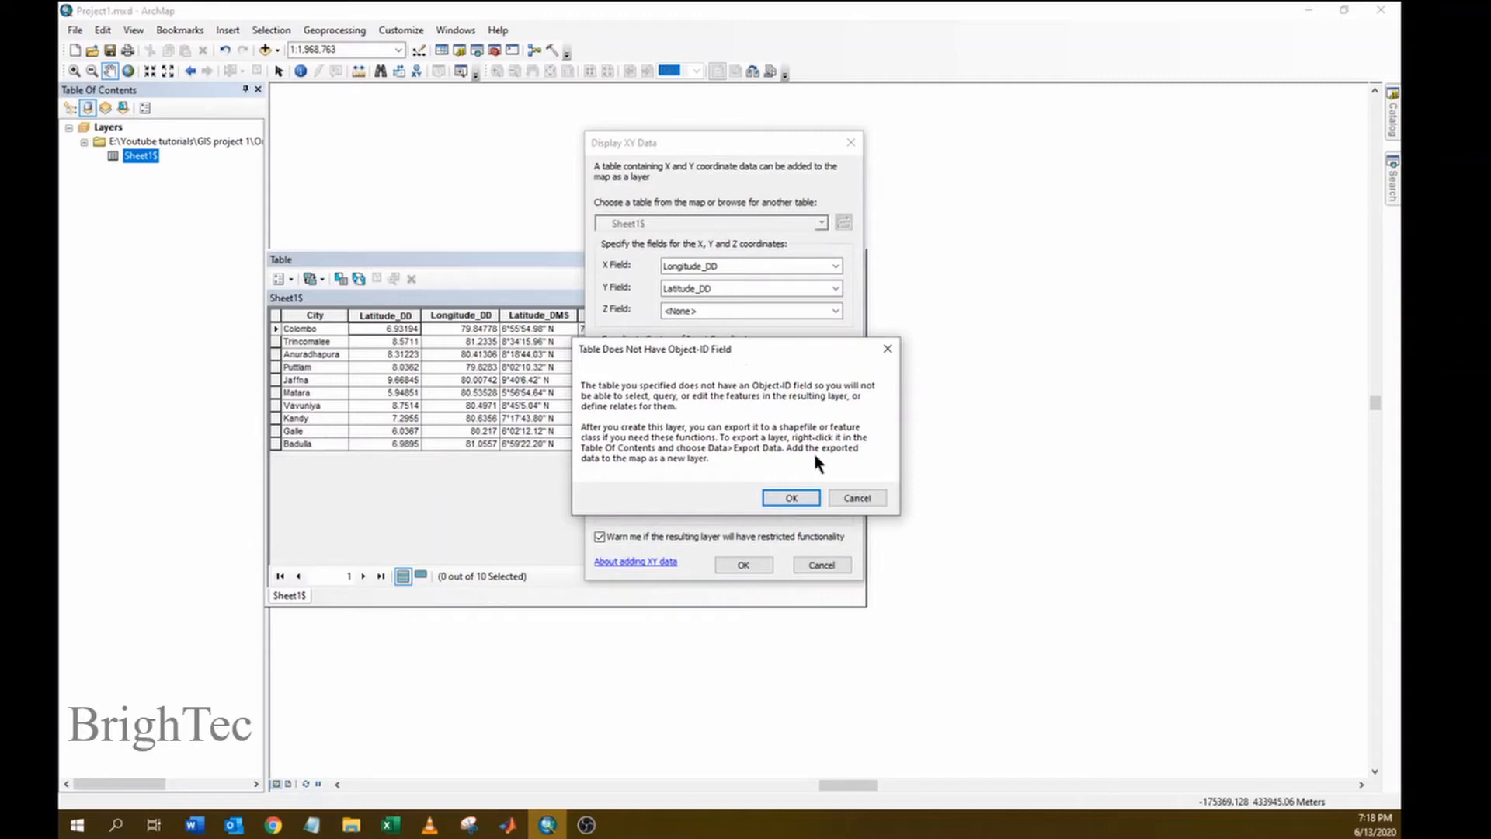
pyautogui.click(790, 499)
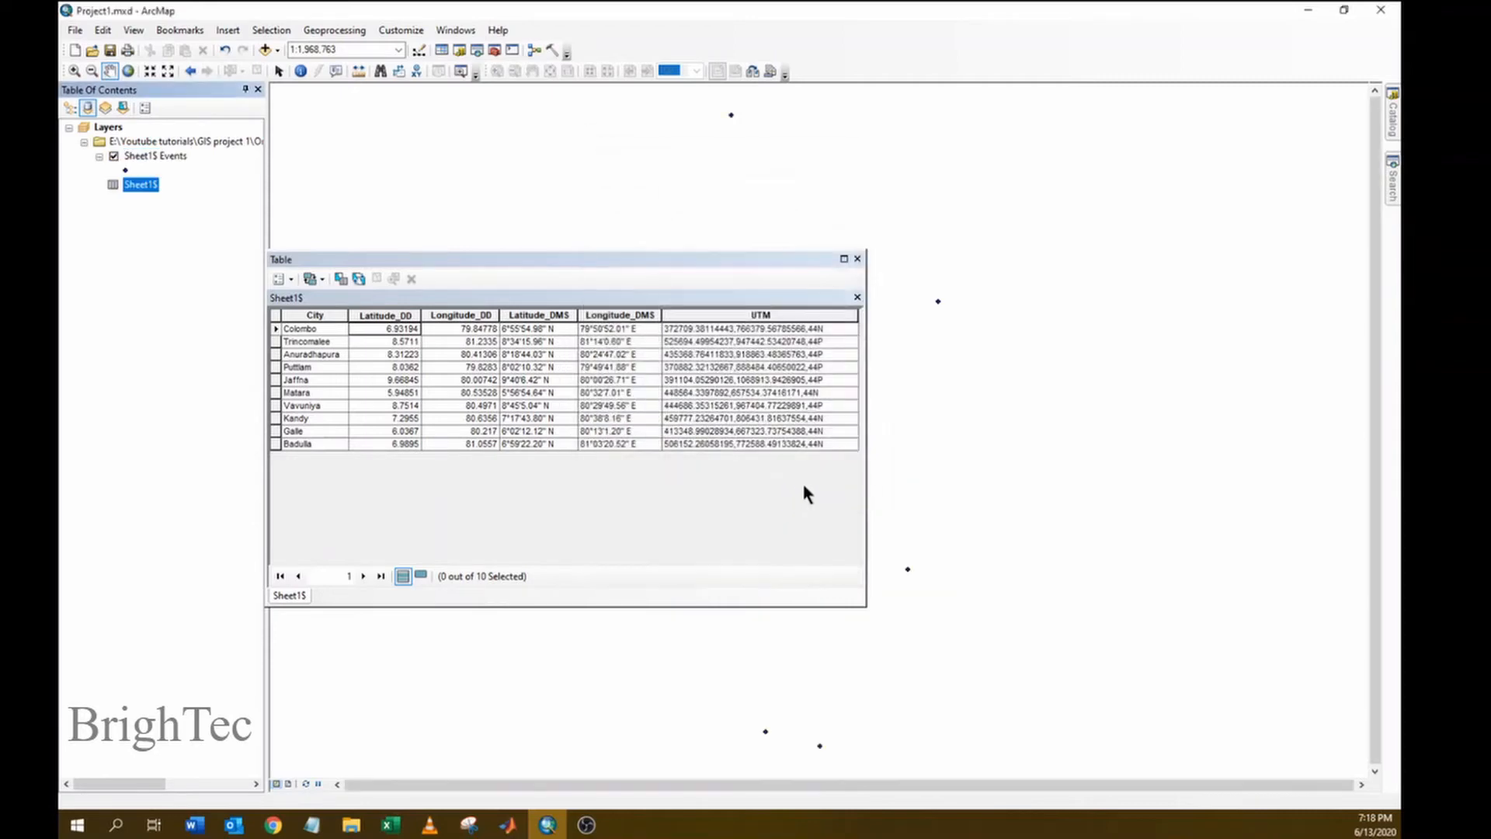
pyautogui.click(858, 259)
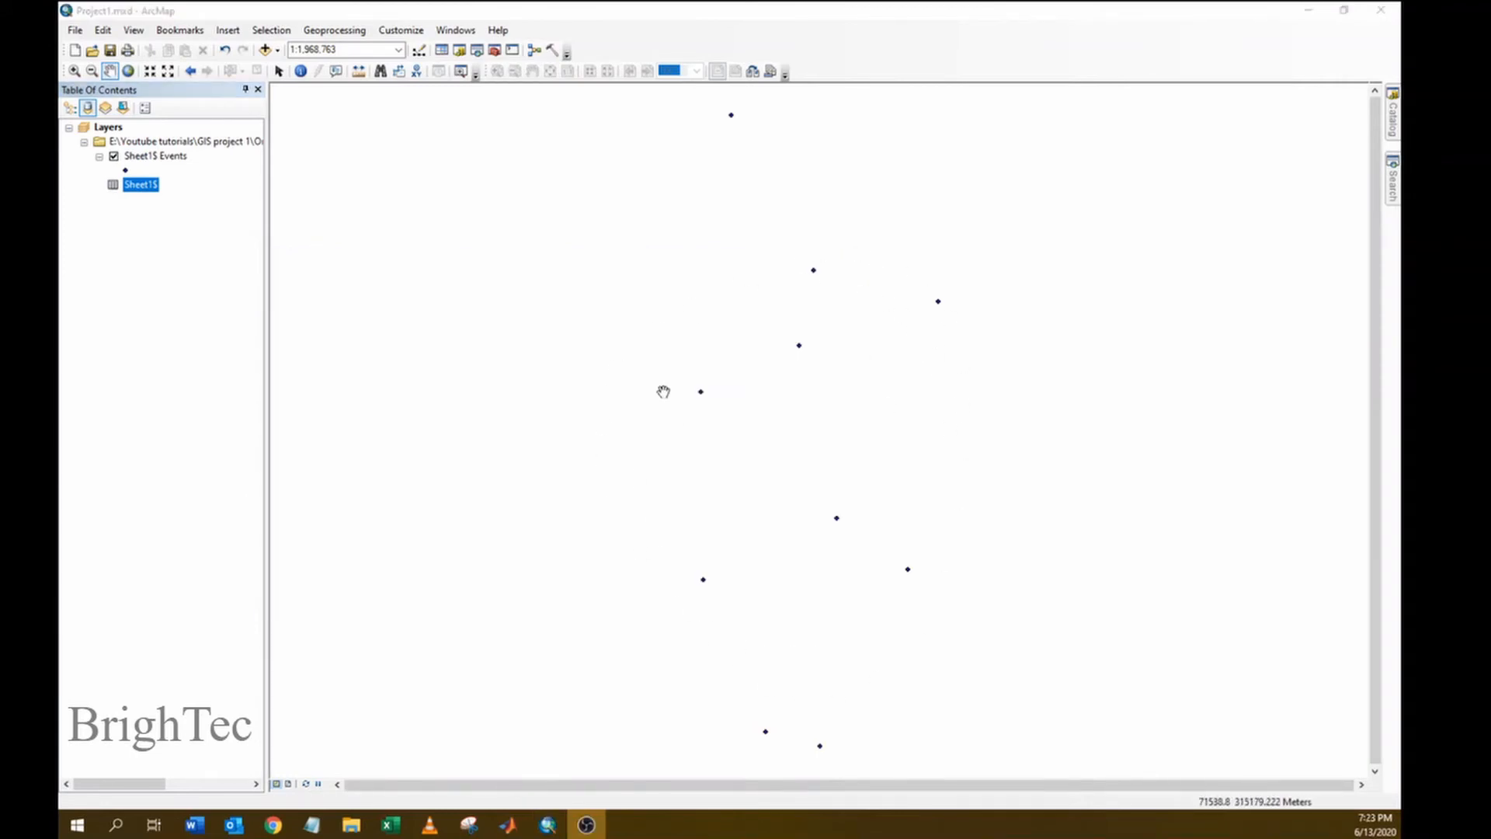
# Add the Imagery basemap to the map
pyautogui.click(78, 31)
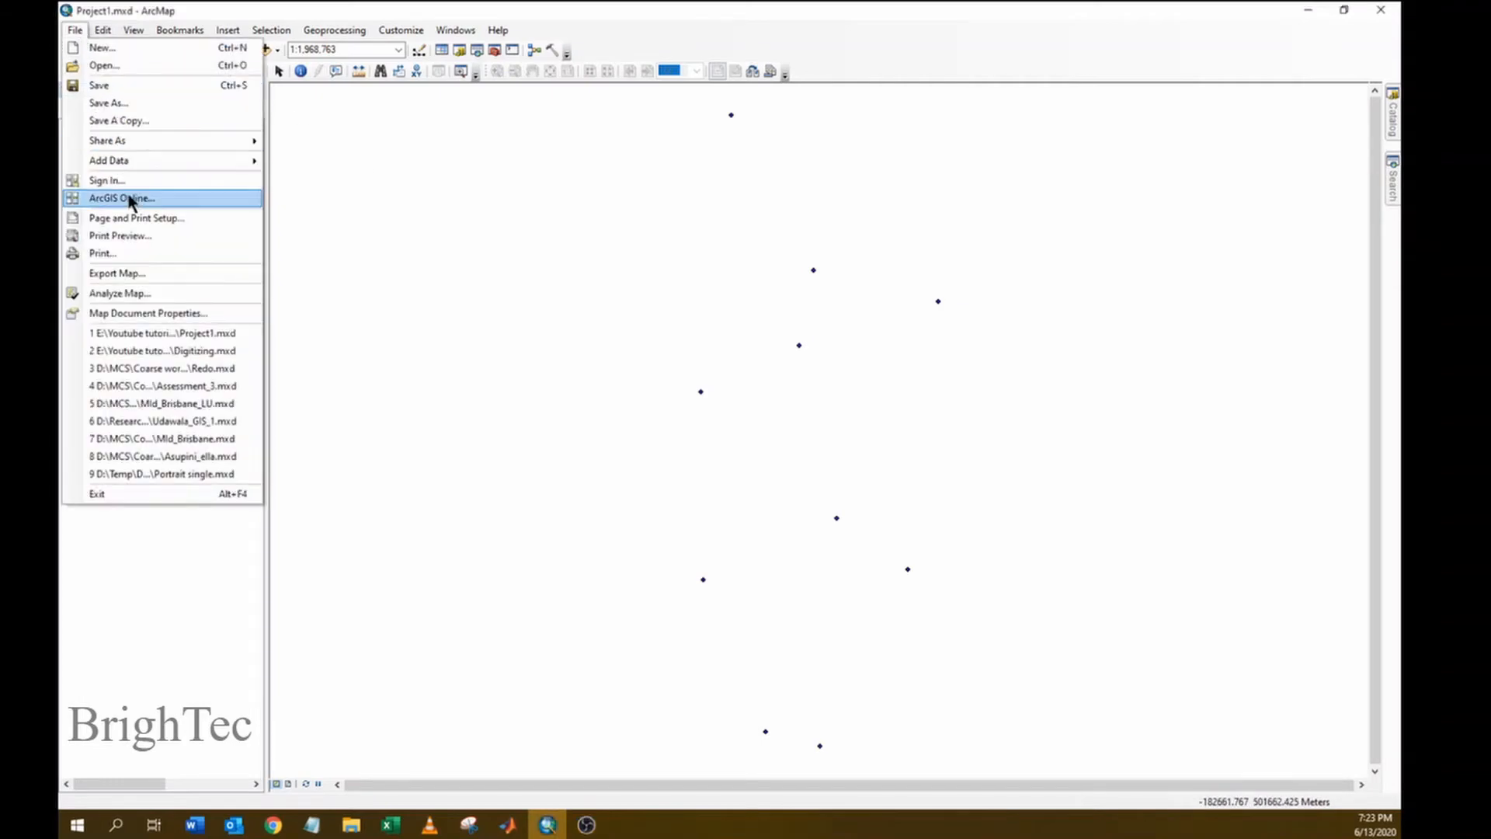
pyautogui.moveTo(167, 160)
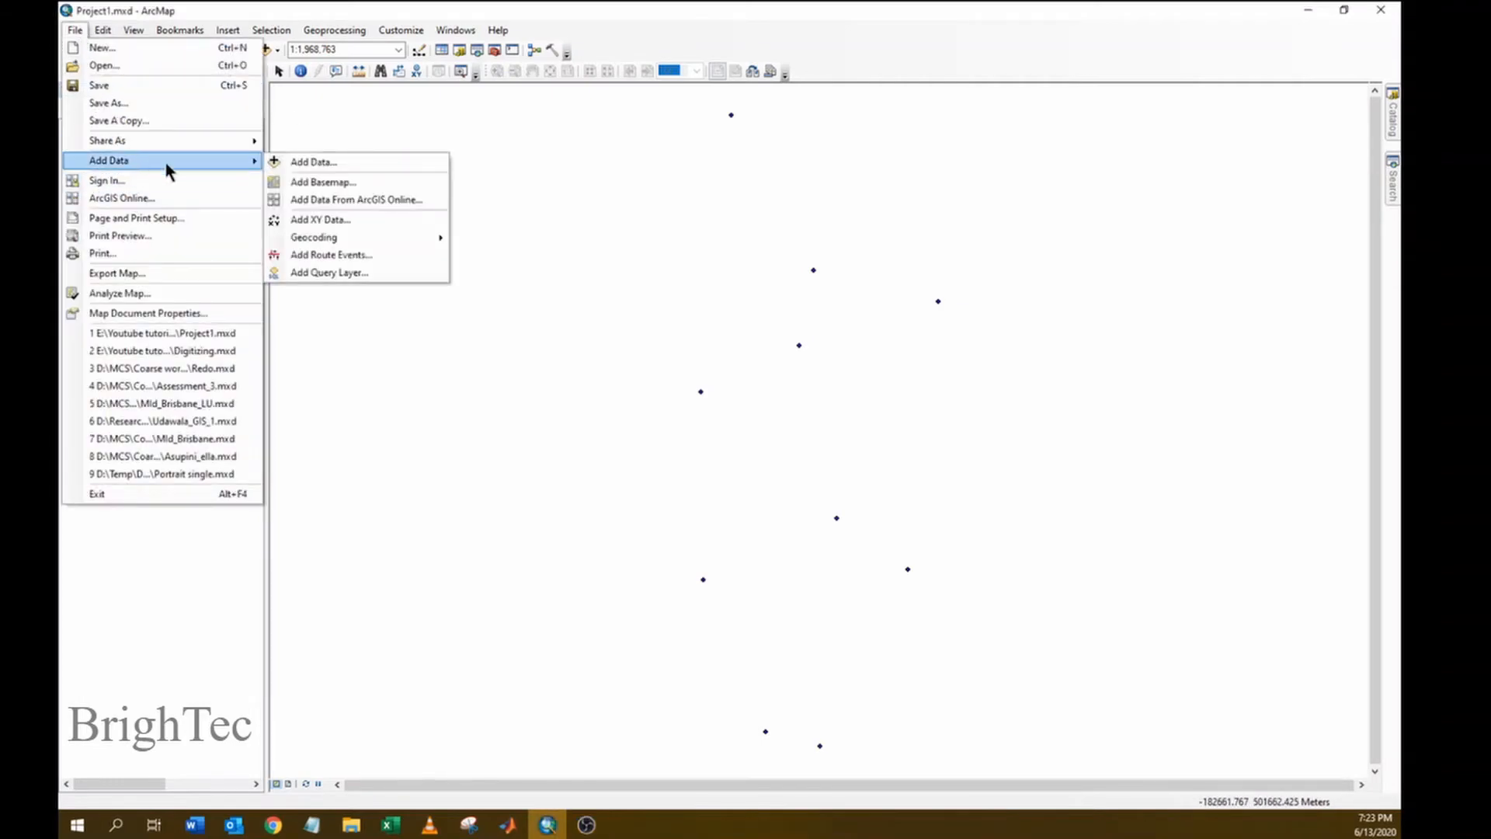
pyautogui.click(335, 183)
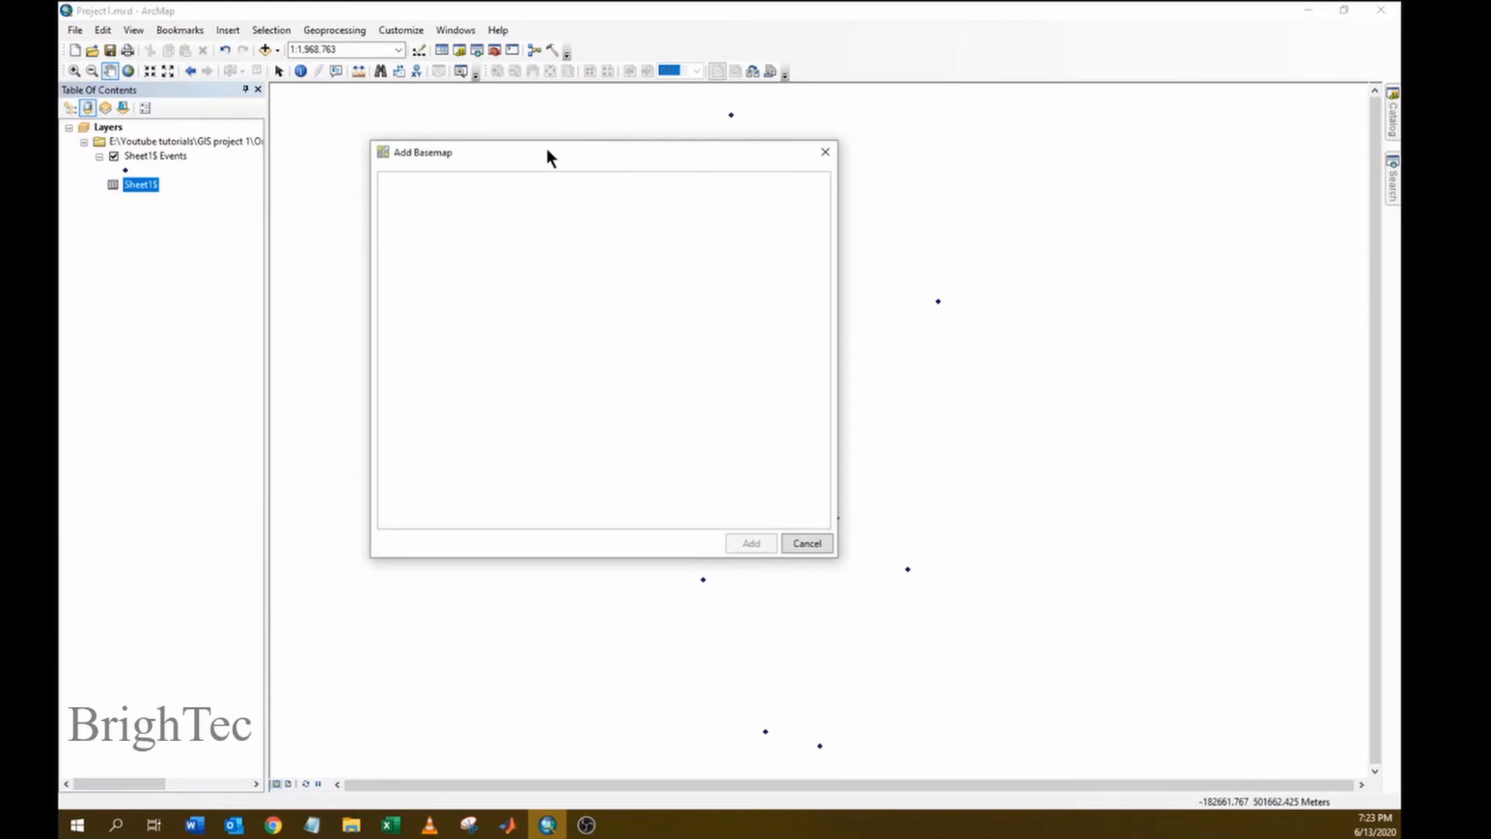
pyautogui.click(424, 213)
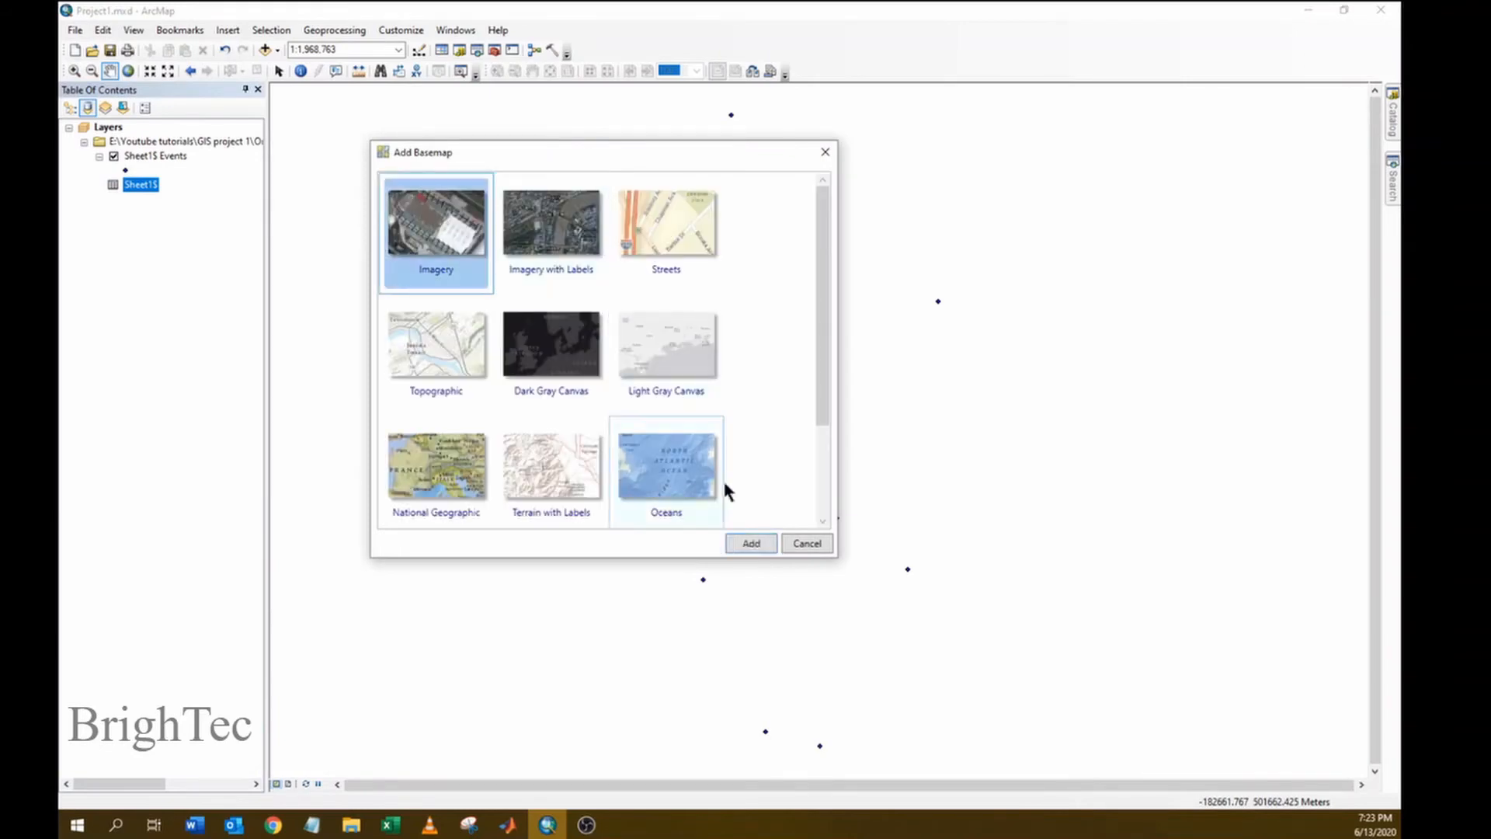
pyautogui.click(750, 543)
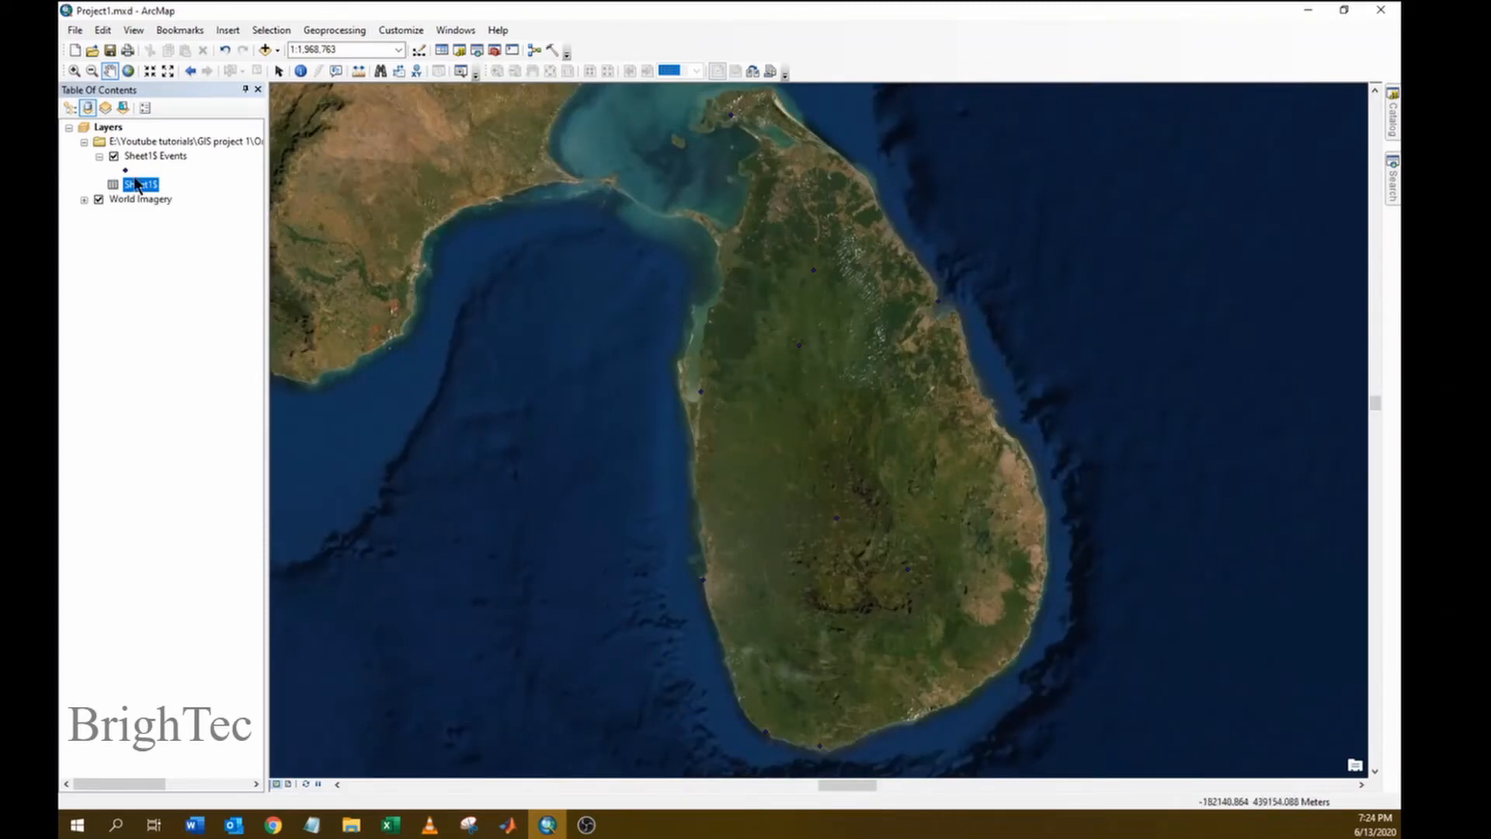
# Change the Sheet1$ Events point symbol to yellow and increase its size
pyautogui.click(125, 171)
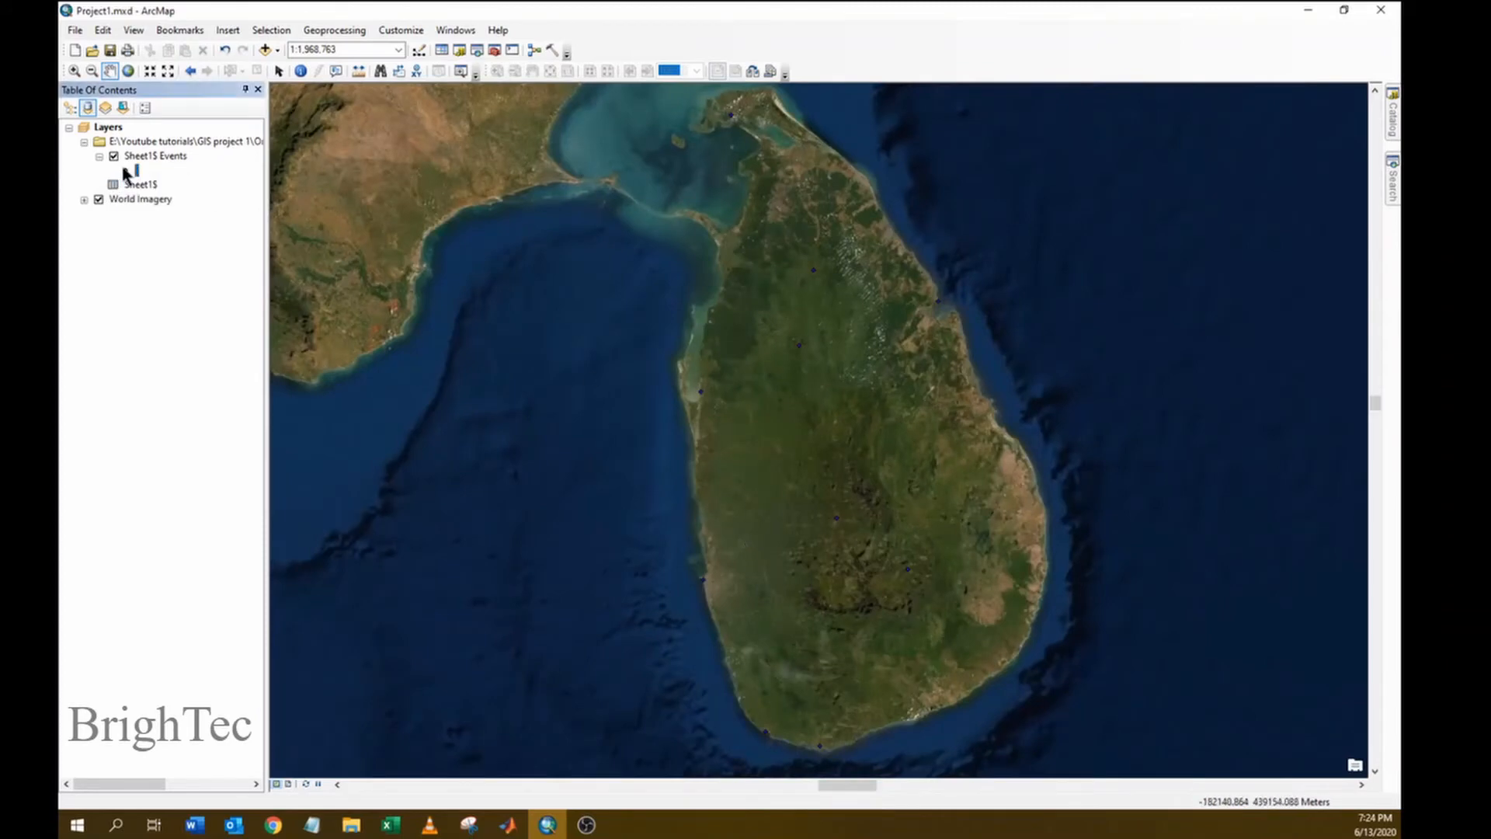
pyautogui.click(579, 213)
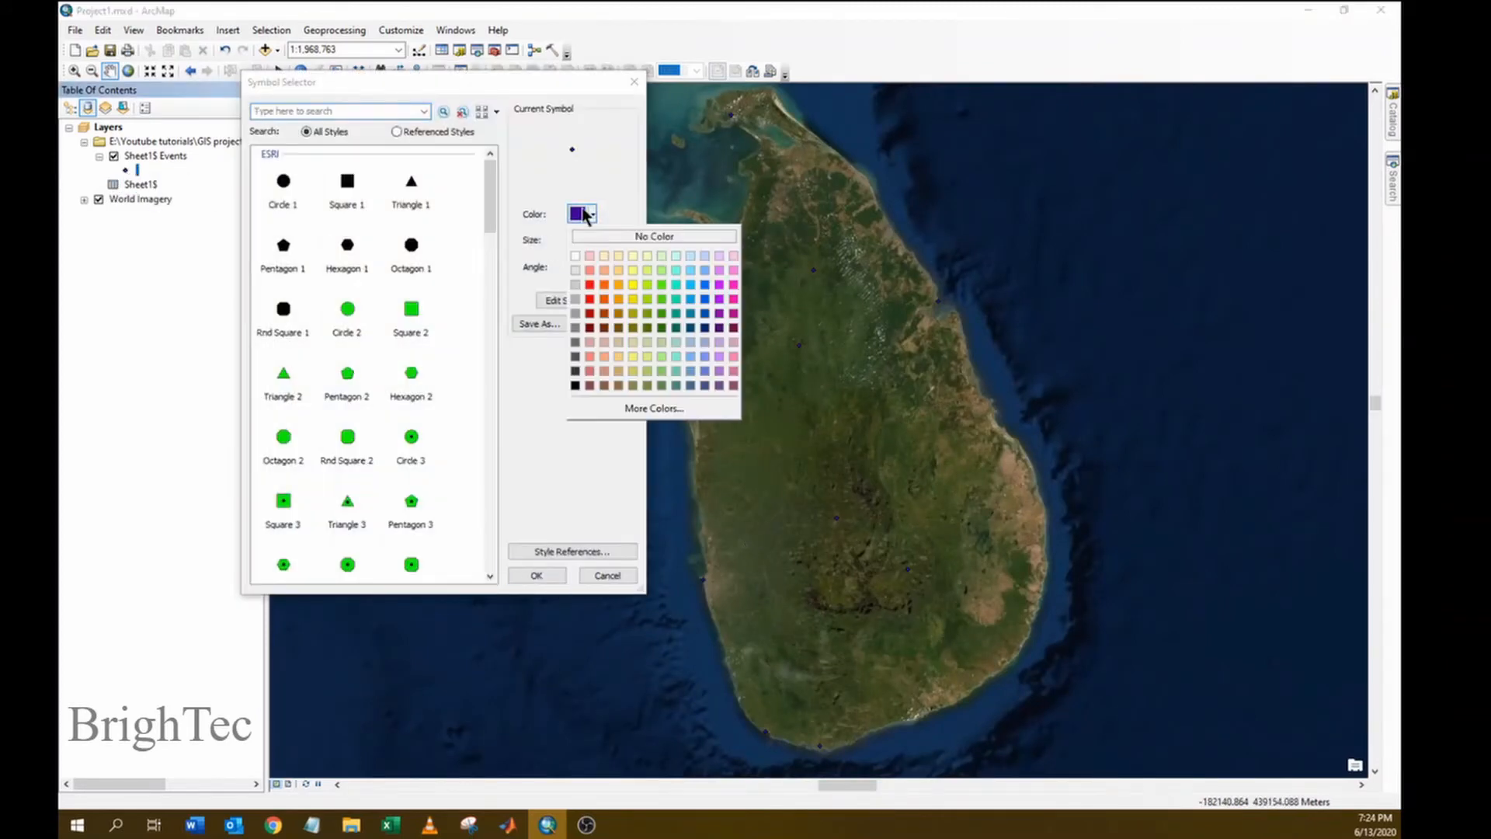
pyautogui.click(623, 274)
pyautogui.click(602, 237)
pyautogui.click(602, 238)
pyautogui.click(538, 576)
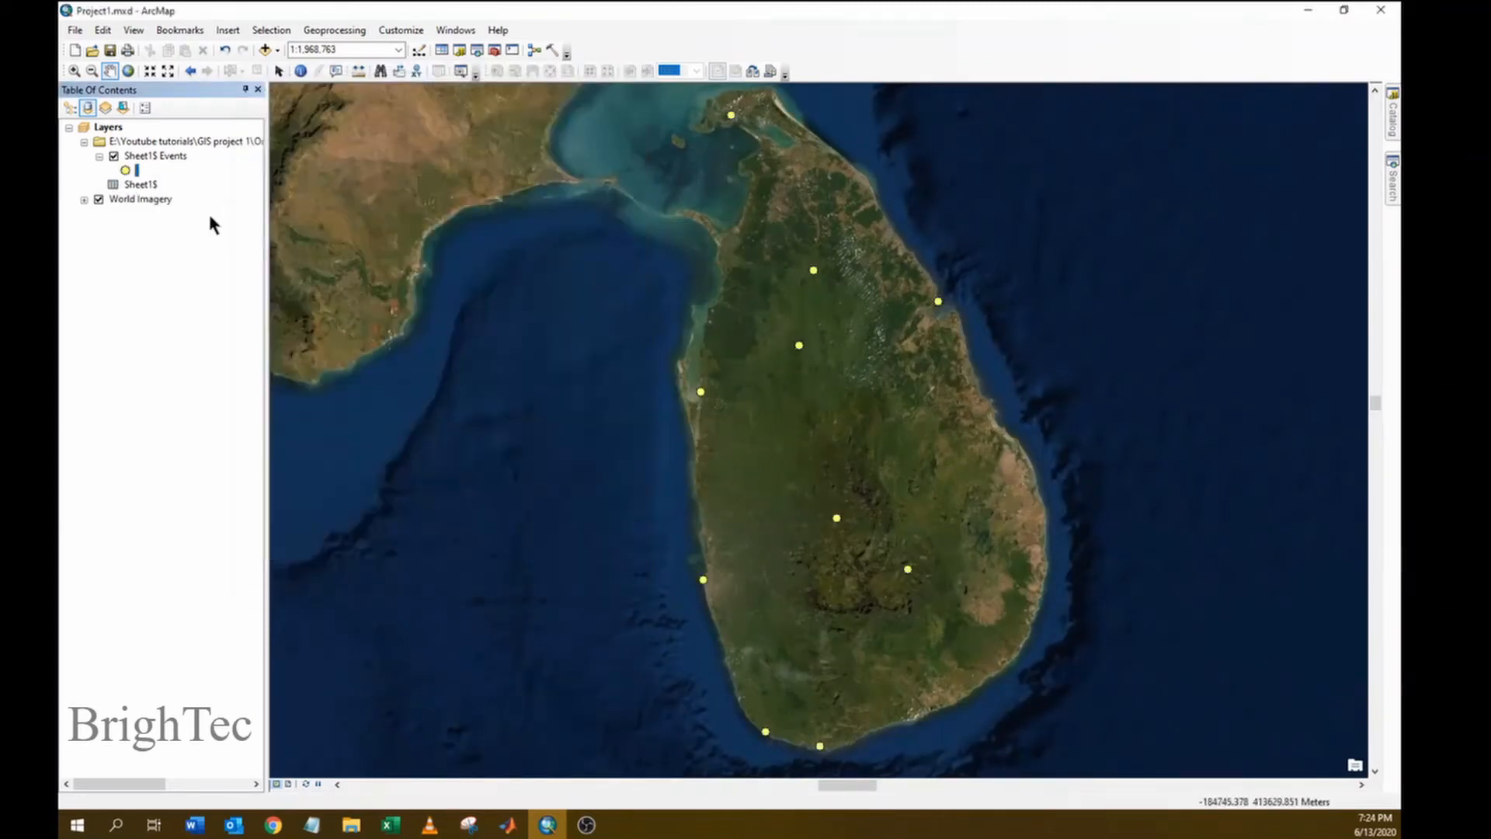
# Turn on labels for the Sheet1$ Events layer using the City field
pyautogui.click(162, 155)
pyautogui.doubleClick(163, 155)
pyautogui.click(528, 268)
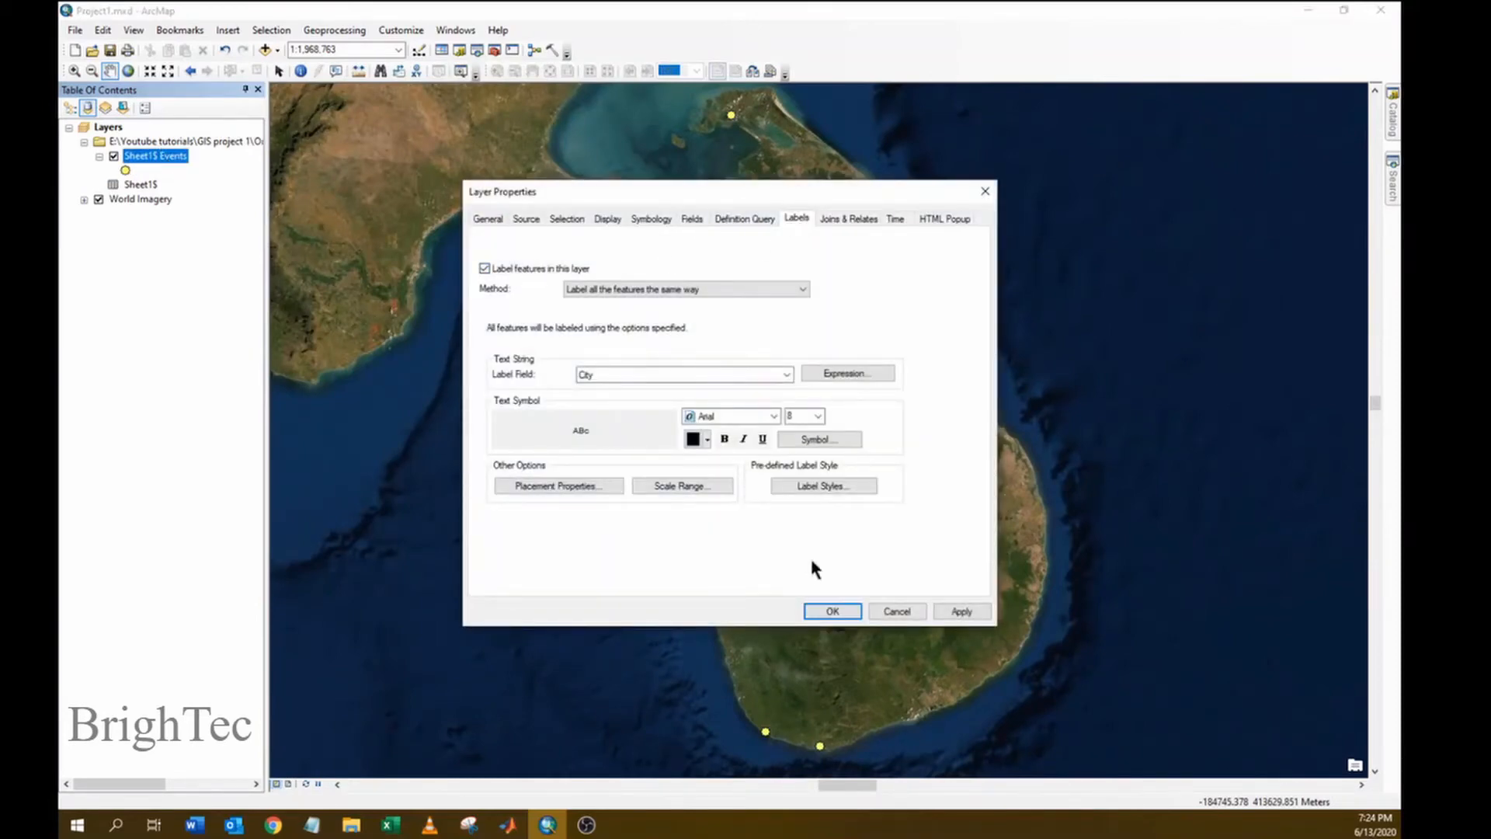
pyautogui.click(833, 609)
# Make the Sheet1$ Events city labels white with a larger font size
pyautogui.doubleClick(163, 156)
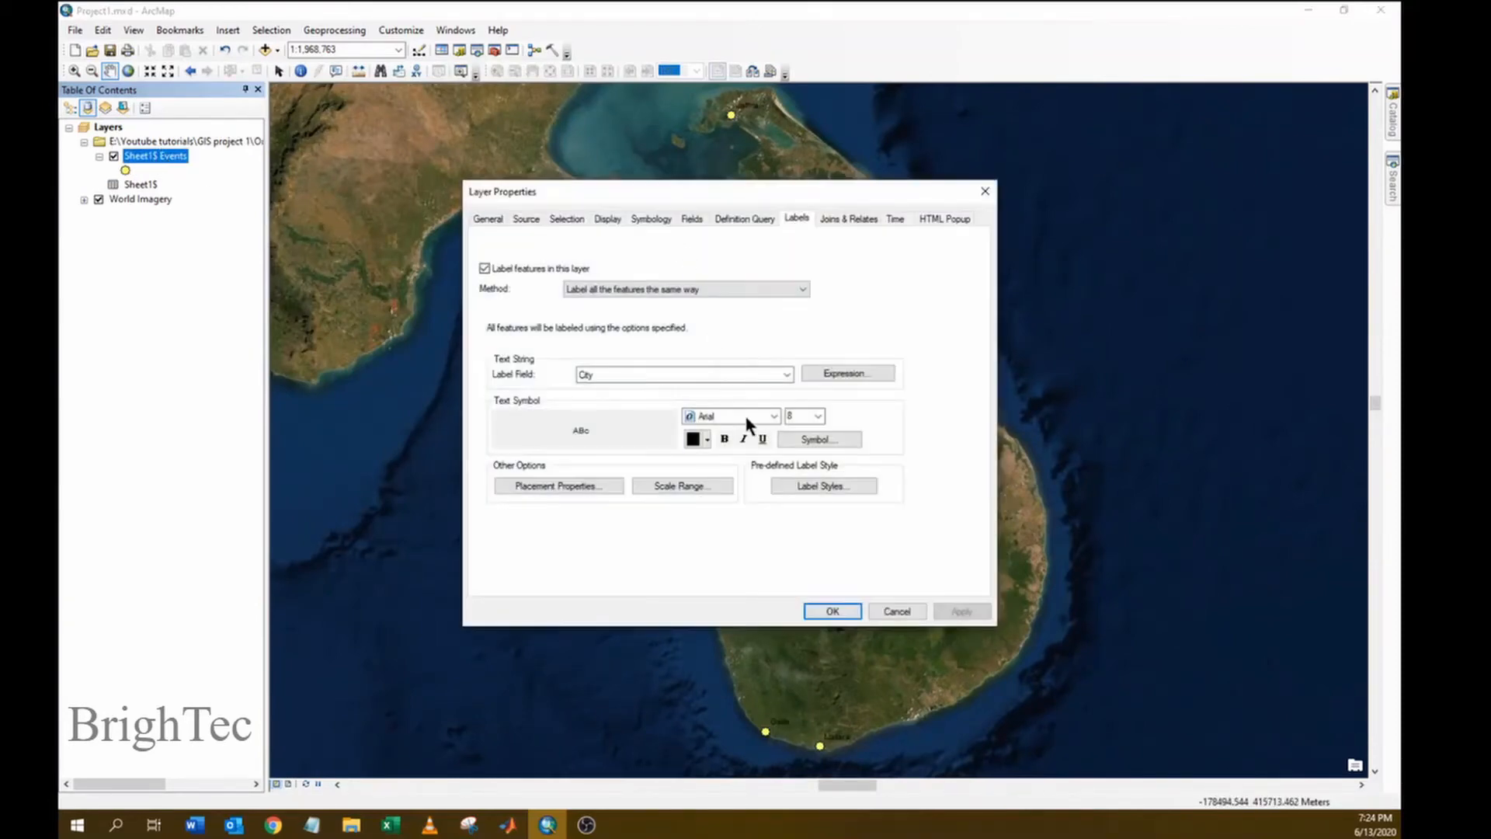
pyautogui.click(699, 440)
pyautogui.click(694, 483)
pyautogui.click(818, 416)
pyautogui.click(800, 477)
pyautogui.click(826, 611)
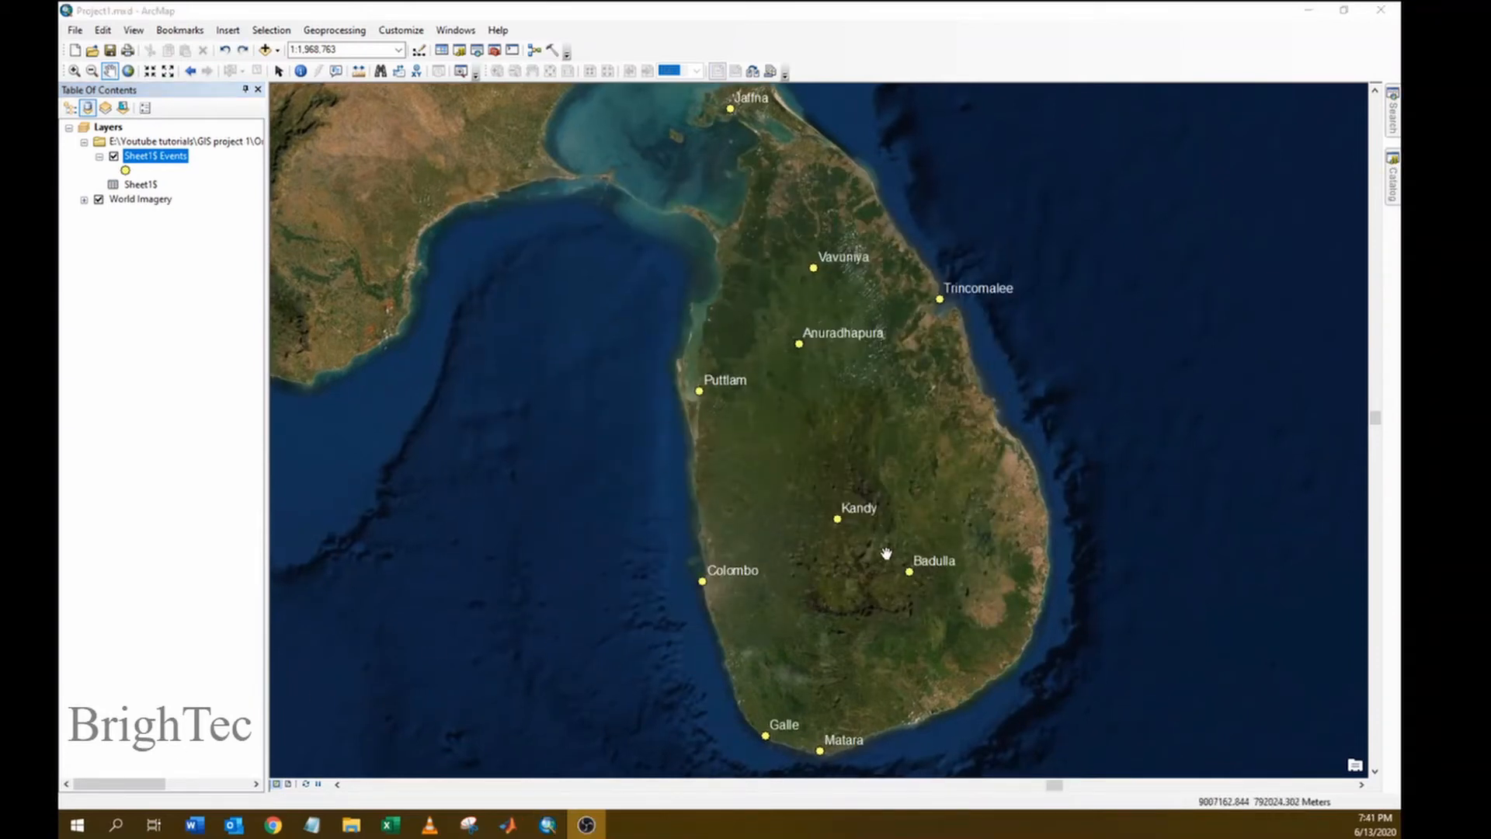
# Export all Sheet1$ Events features to Project1.gdb as feature class Cities, using the layer's source coordinate system, and add it to the map
pyautogui.rightClick(173, 157)
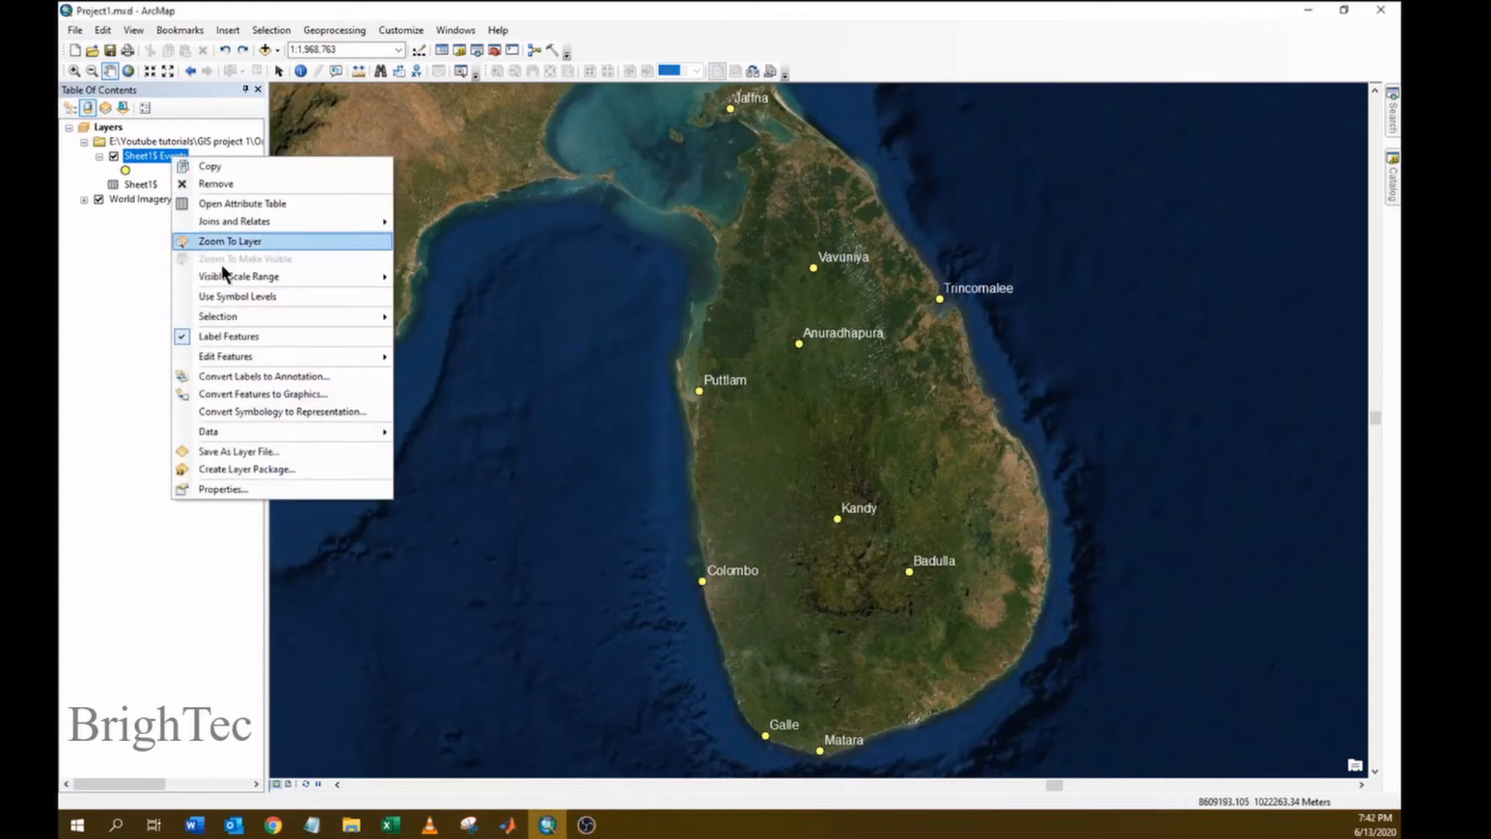
pyautogui.moveTo(264, 431)
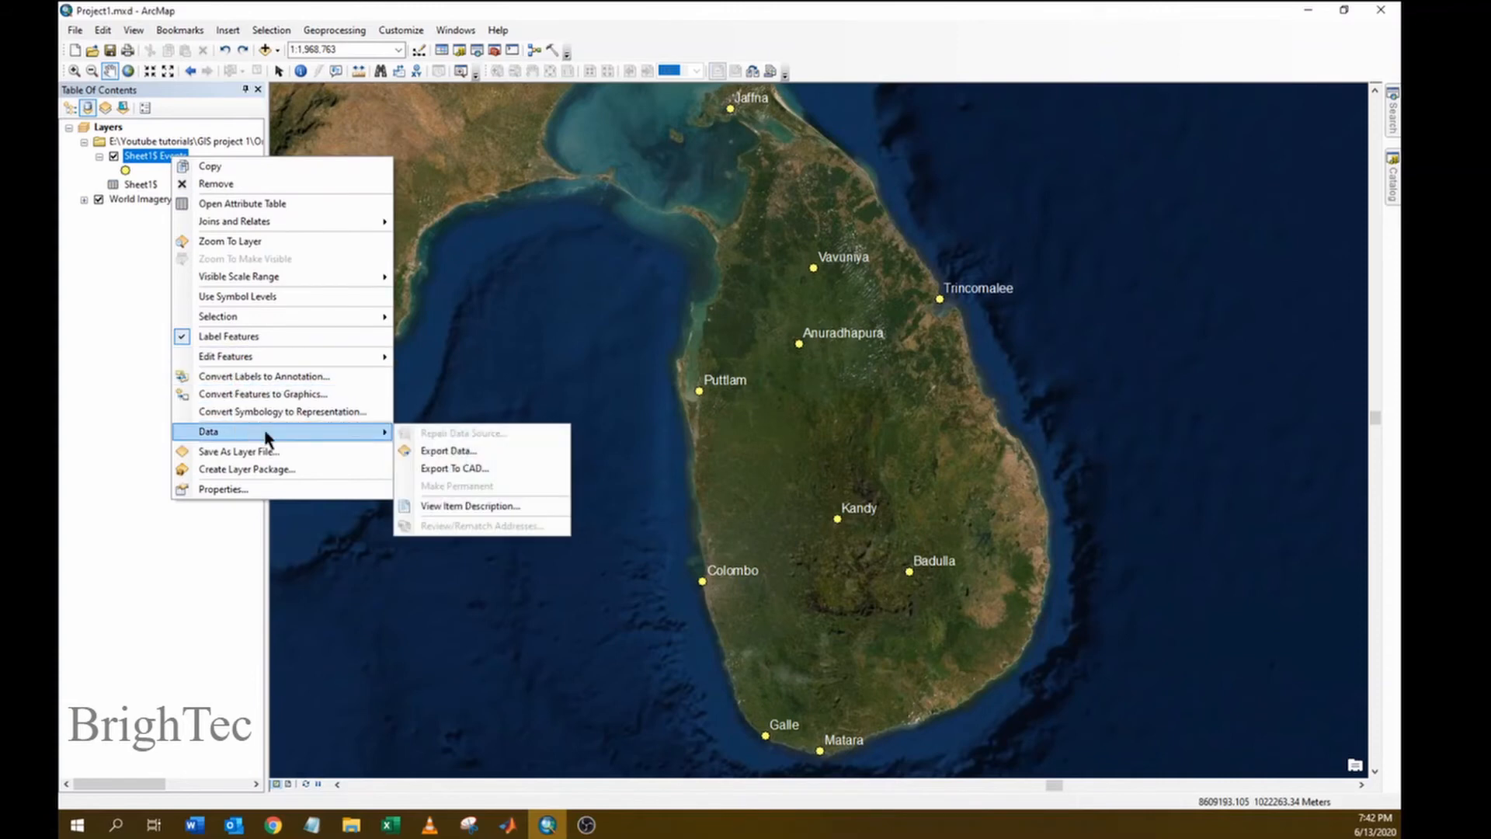
pyautogui.click(446, 456)
pyautogui.moveTo(716, 284); pyautogui.dragTo(681, 208)
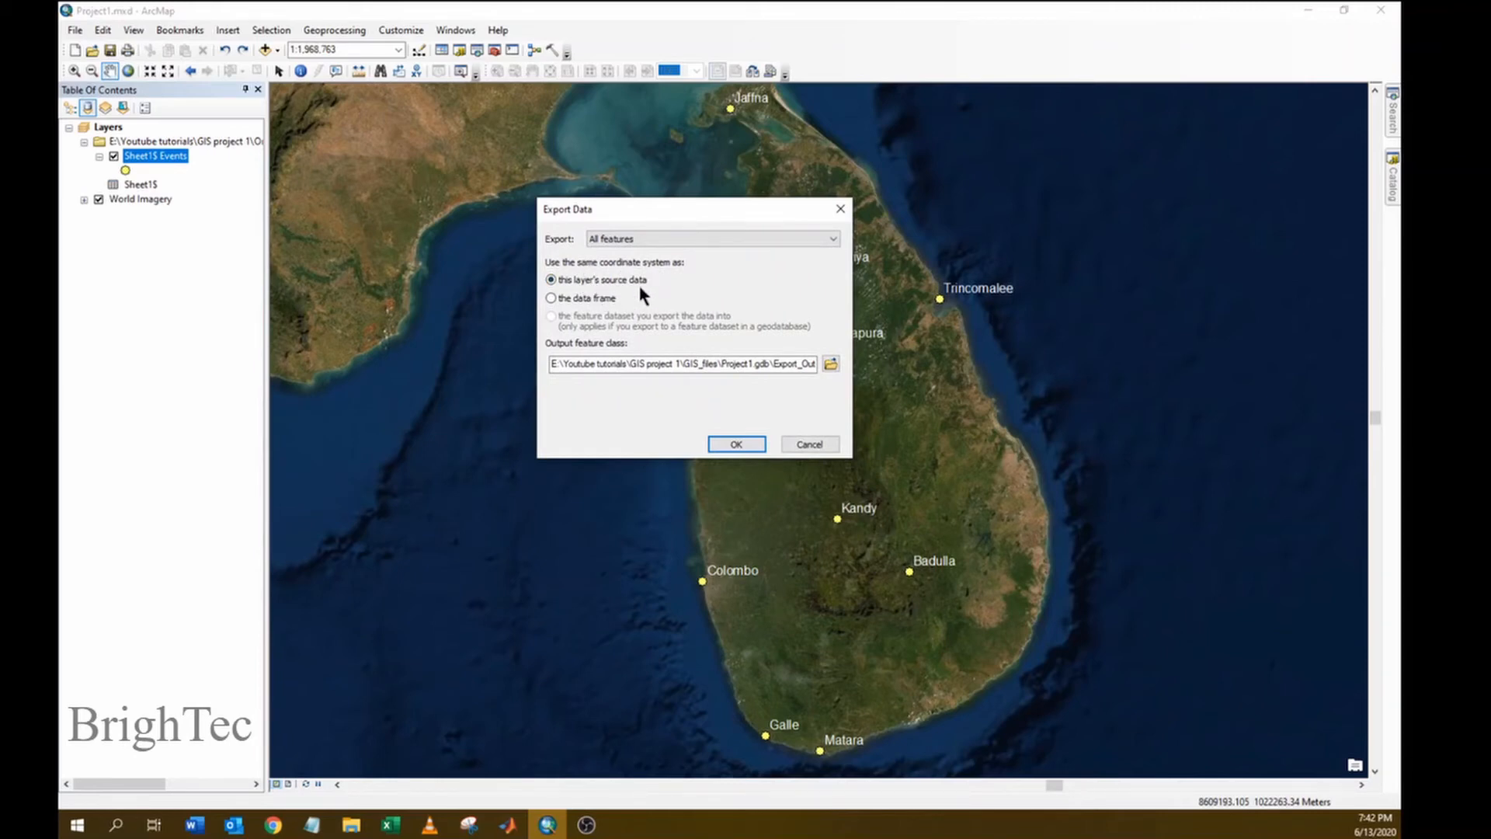
pyautogui.click(829, 364)
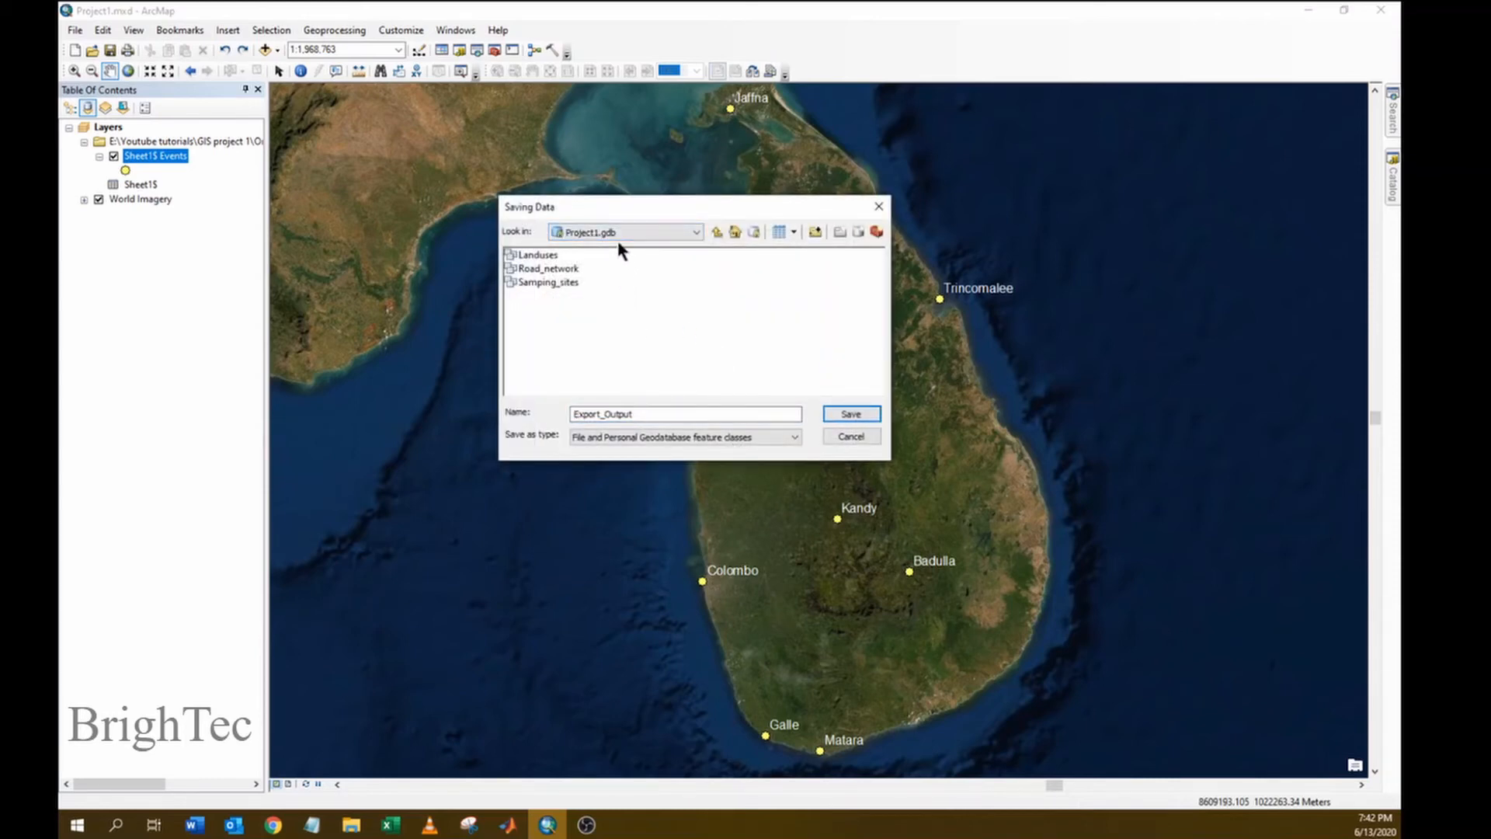
pyautogui.moveTo(650, 414); pyautogui.dragTo(510, 418)
pyautogui.write('Cities')
pyautogui.click(870, 416)
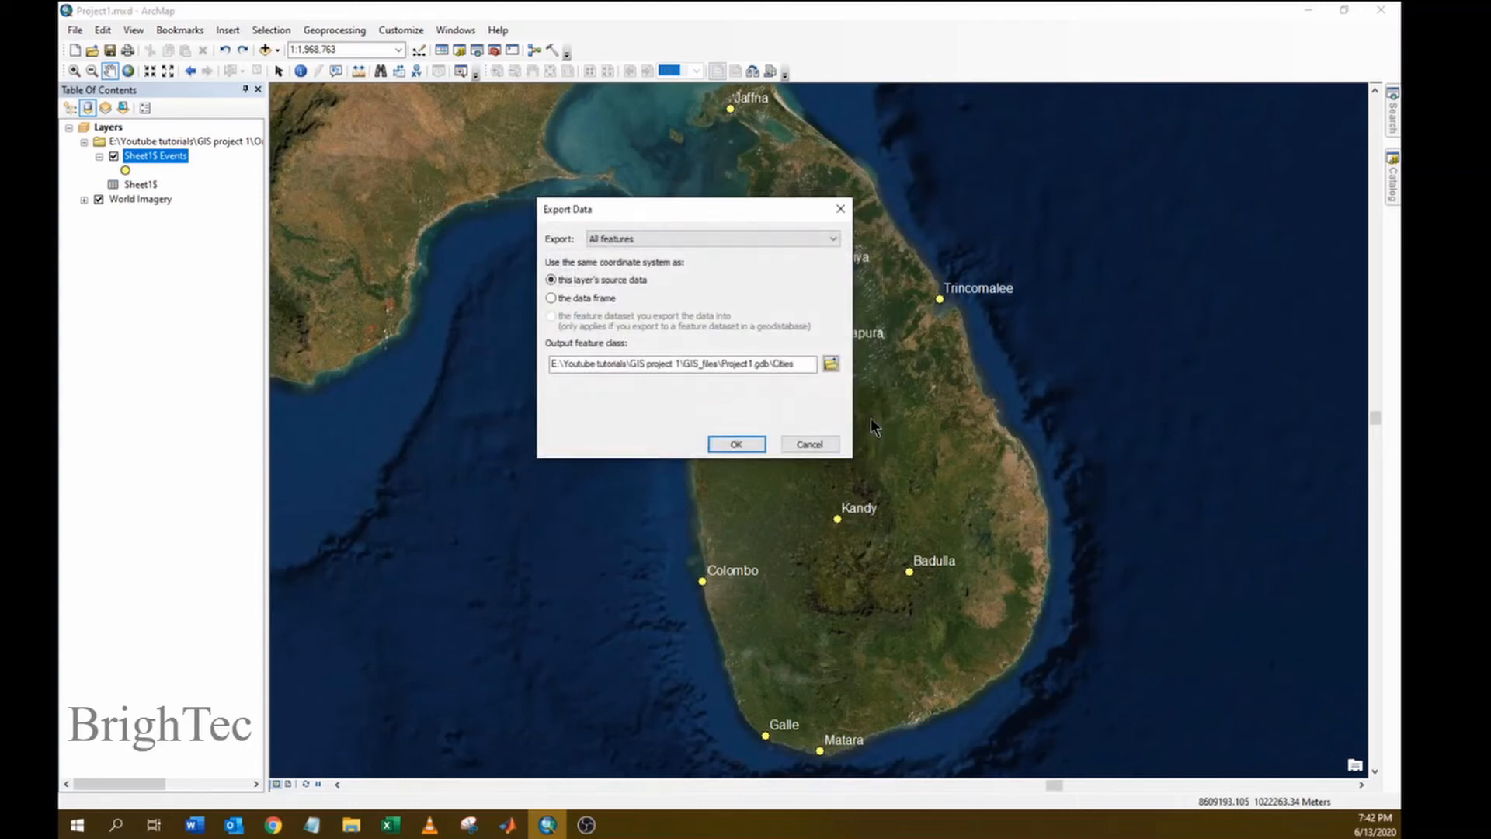
pyautogui.click(739, 444)
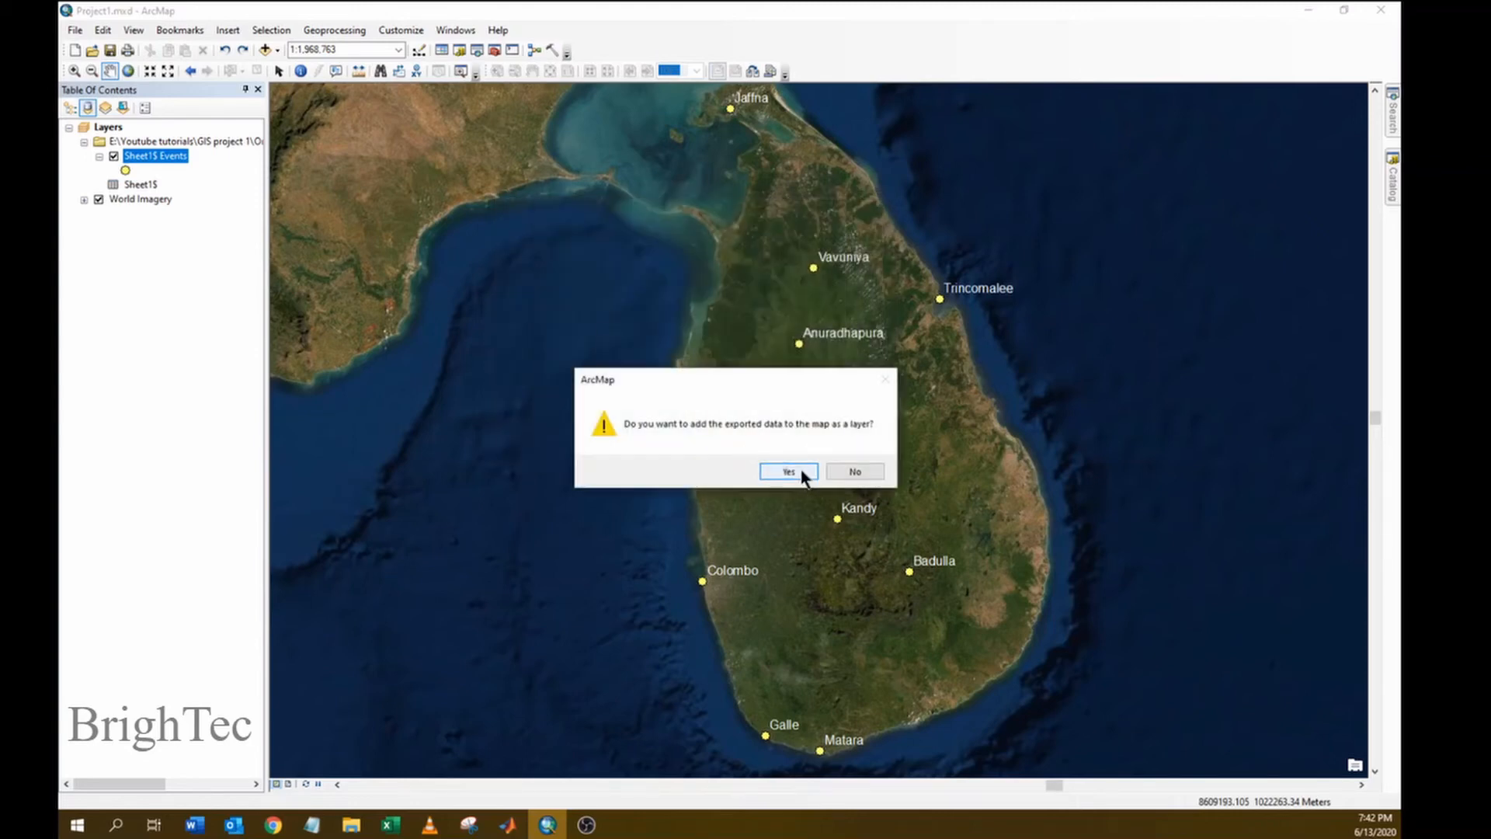
pyautogui.click(789, 472)
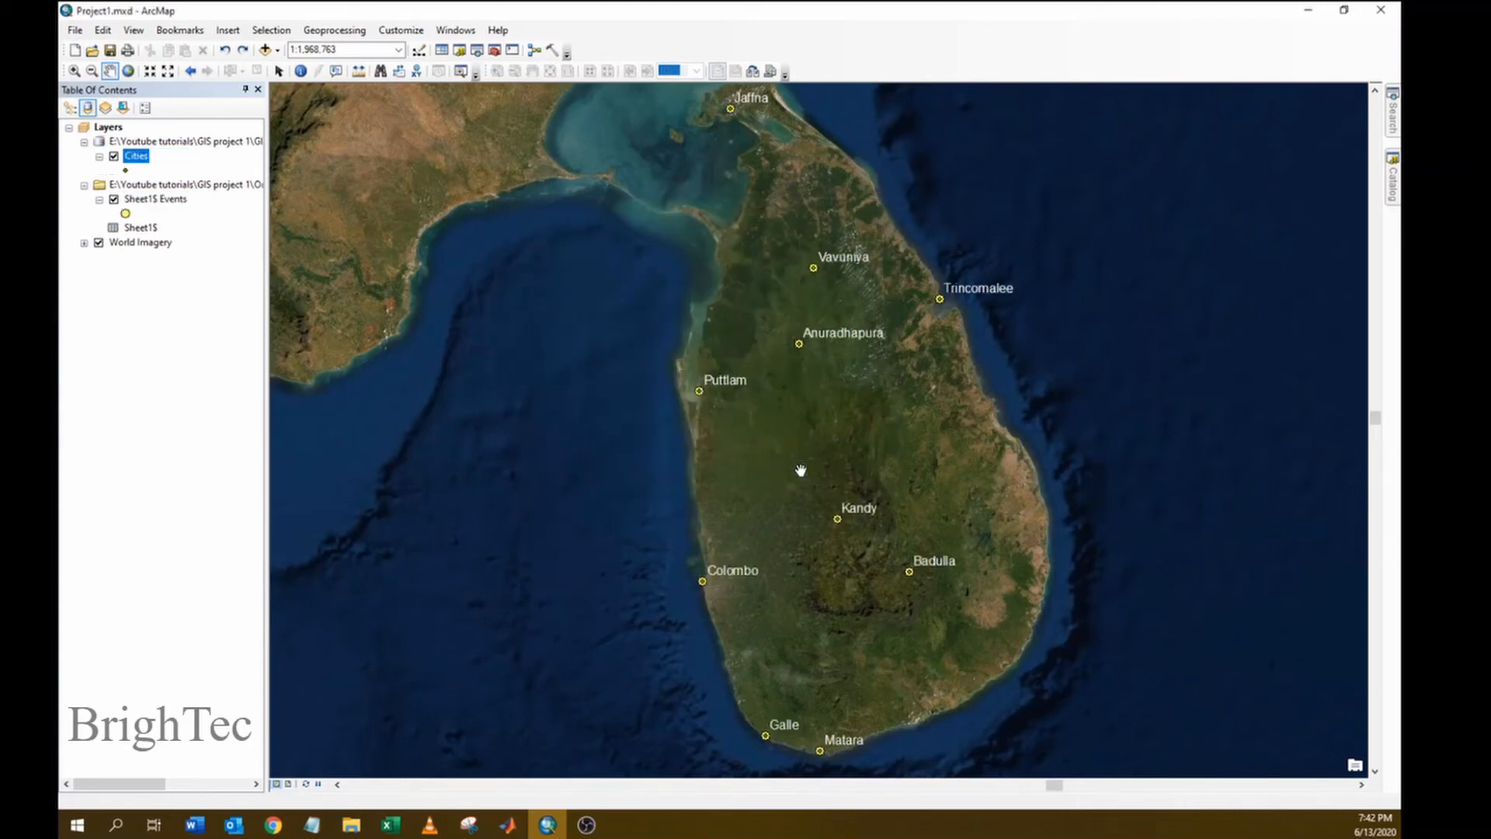
# Open the Cities attribute table and select the Colombo, Trincomalee and Anuradhapura records one after another to locate them on the map
pyautogui.rightClick(142, 160)
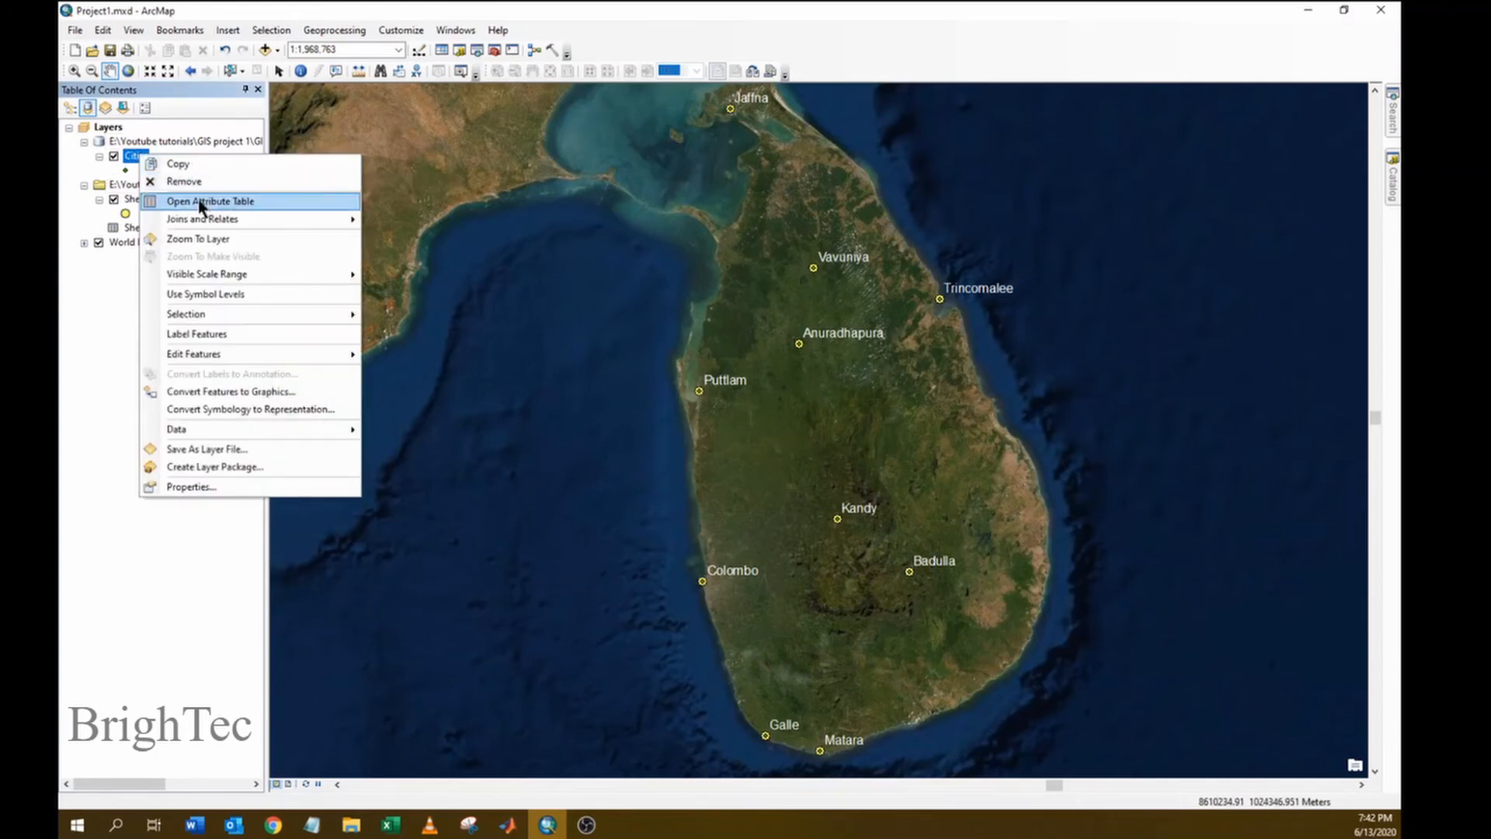
pyautogui.click(201, 204)
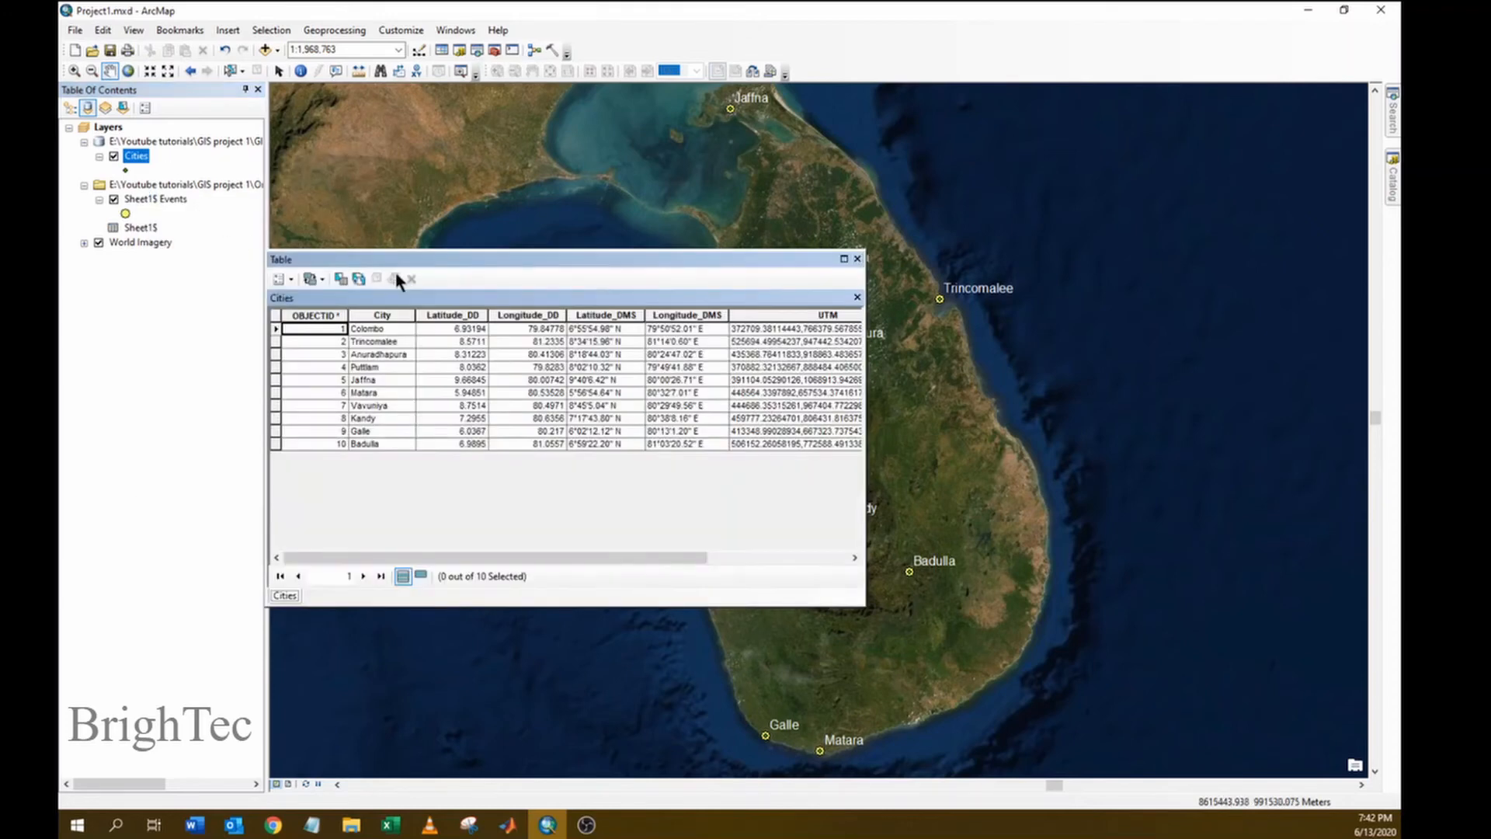
pyautogui.click(324, 313)
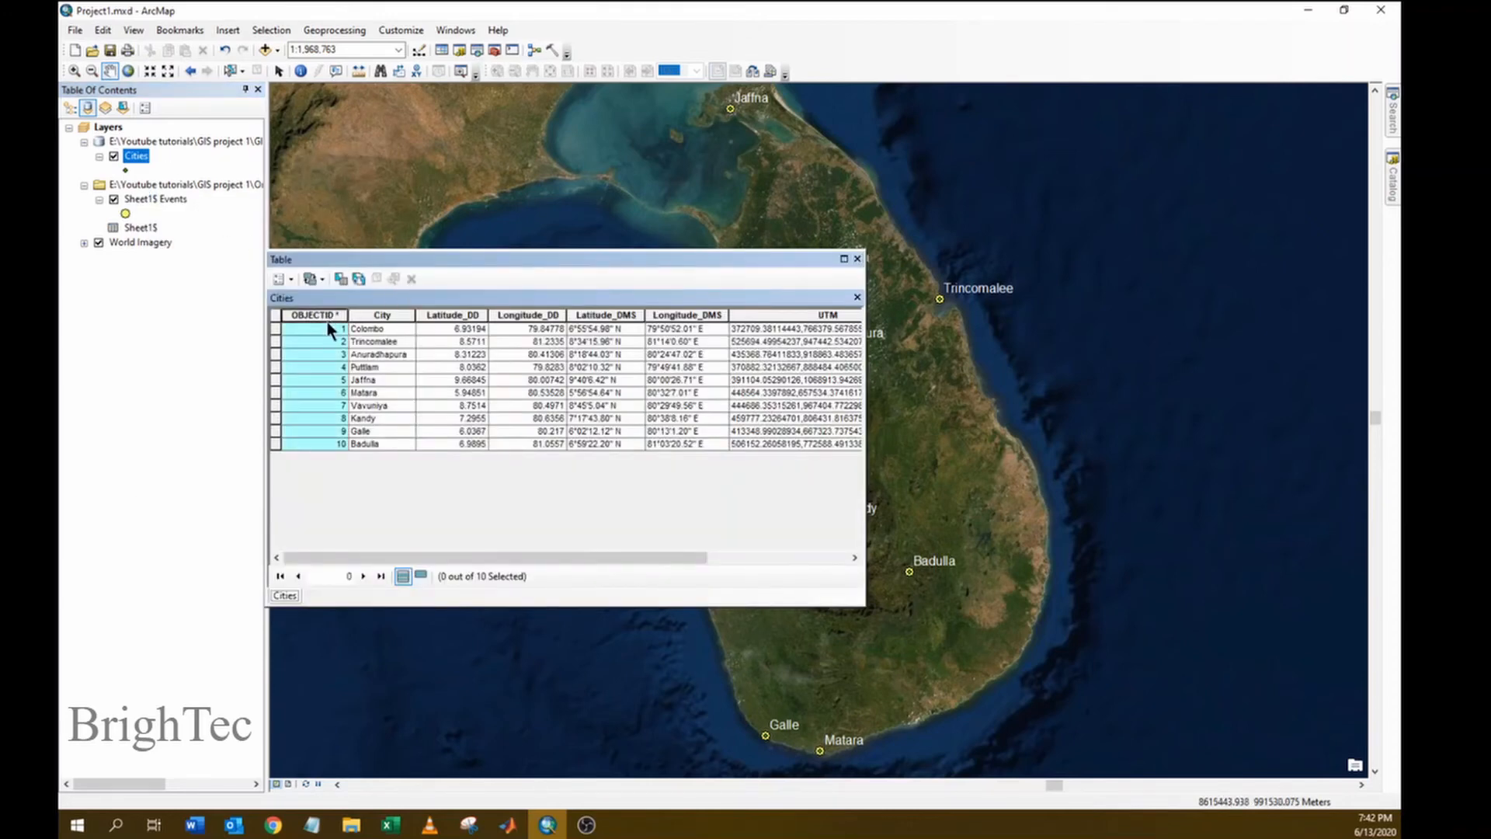
pyautogui.click(288, 329)
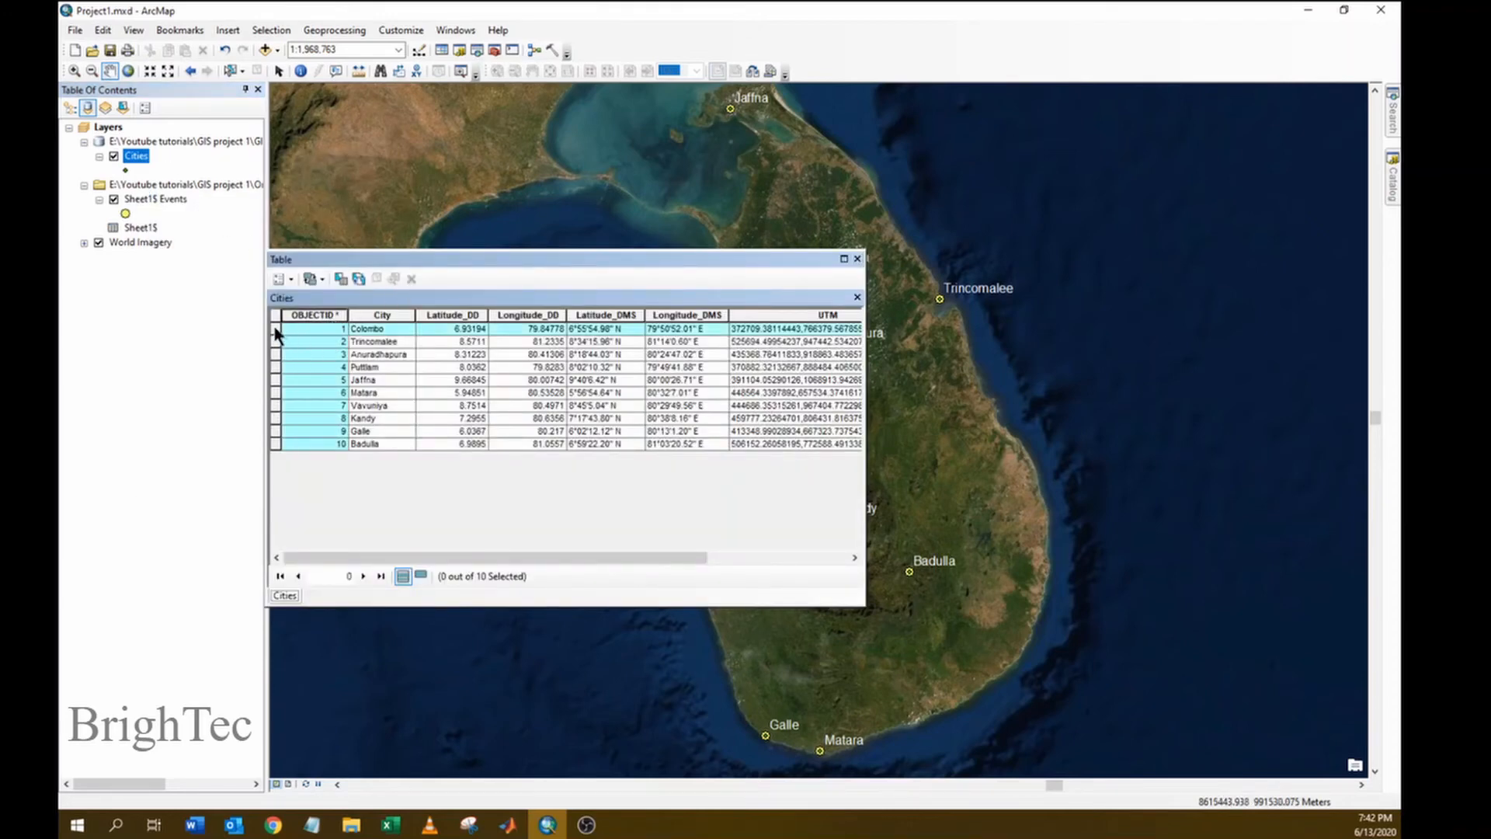
pyautogui.moveTo(399, 260); pyautogui.dragTo(346, 408)
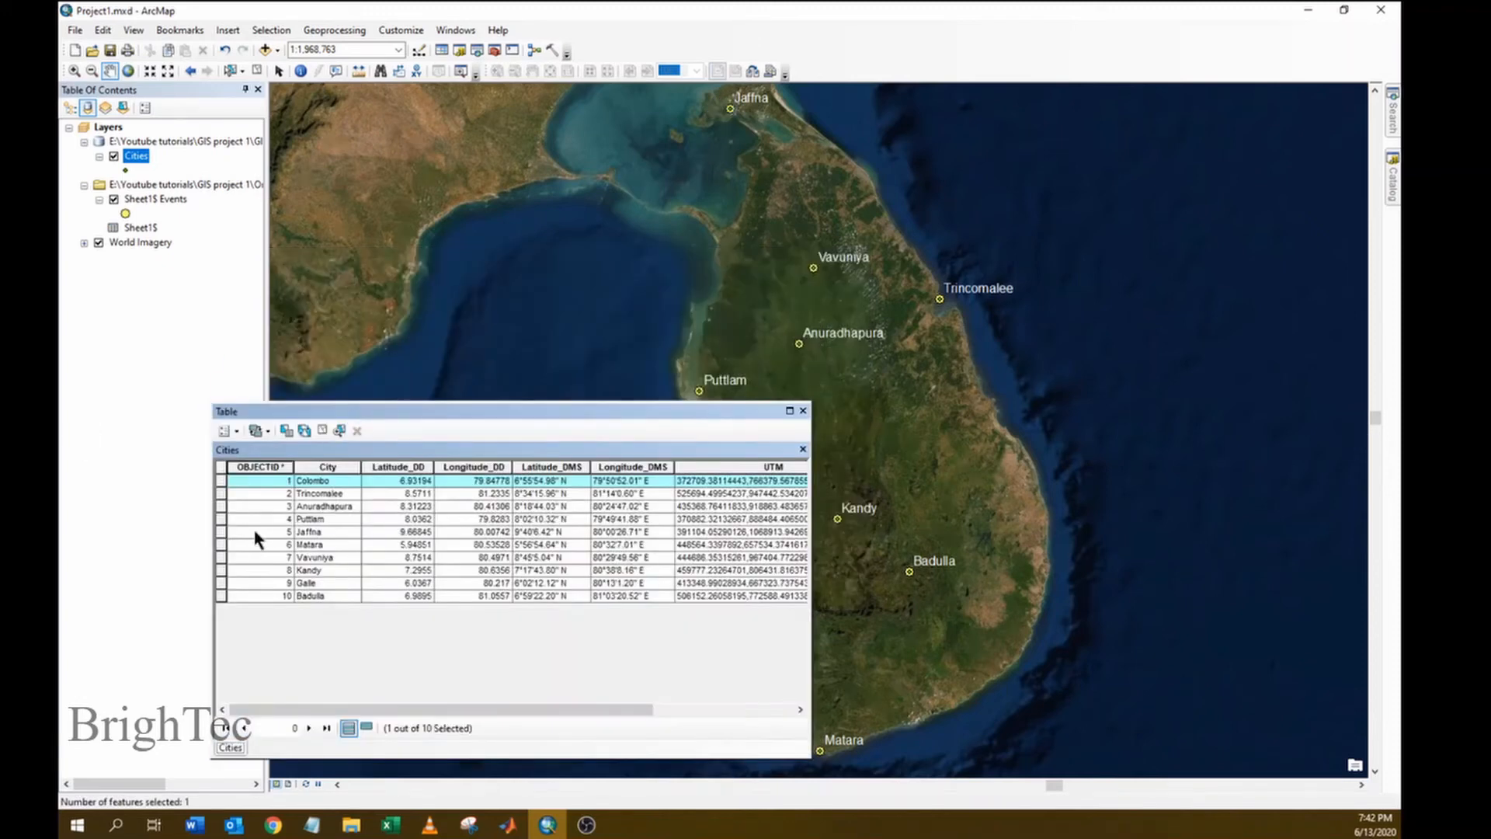
pyautogui.click(223, 494)
pyautogui.click(223, 507)
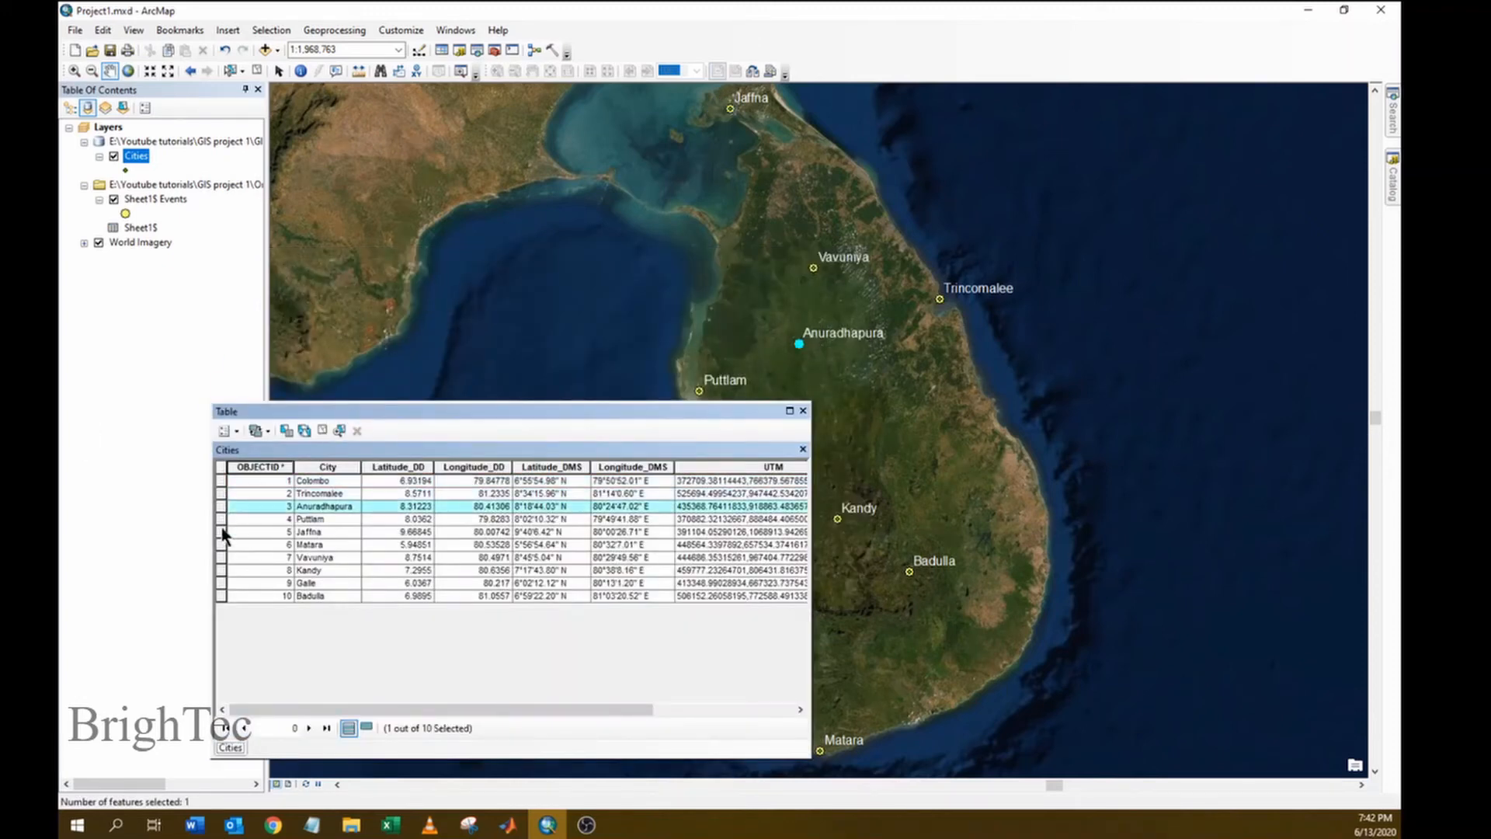
# Select the Puttlam and Jaffna records one after another to locate them on the map, and close the attribute table
pyautogui.click(222, 519)
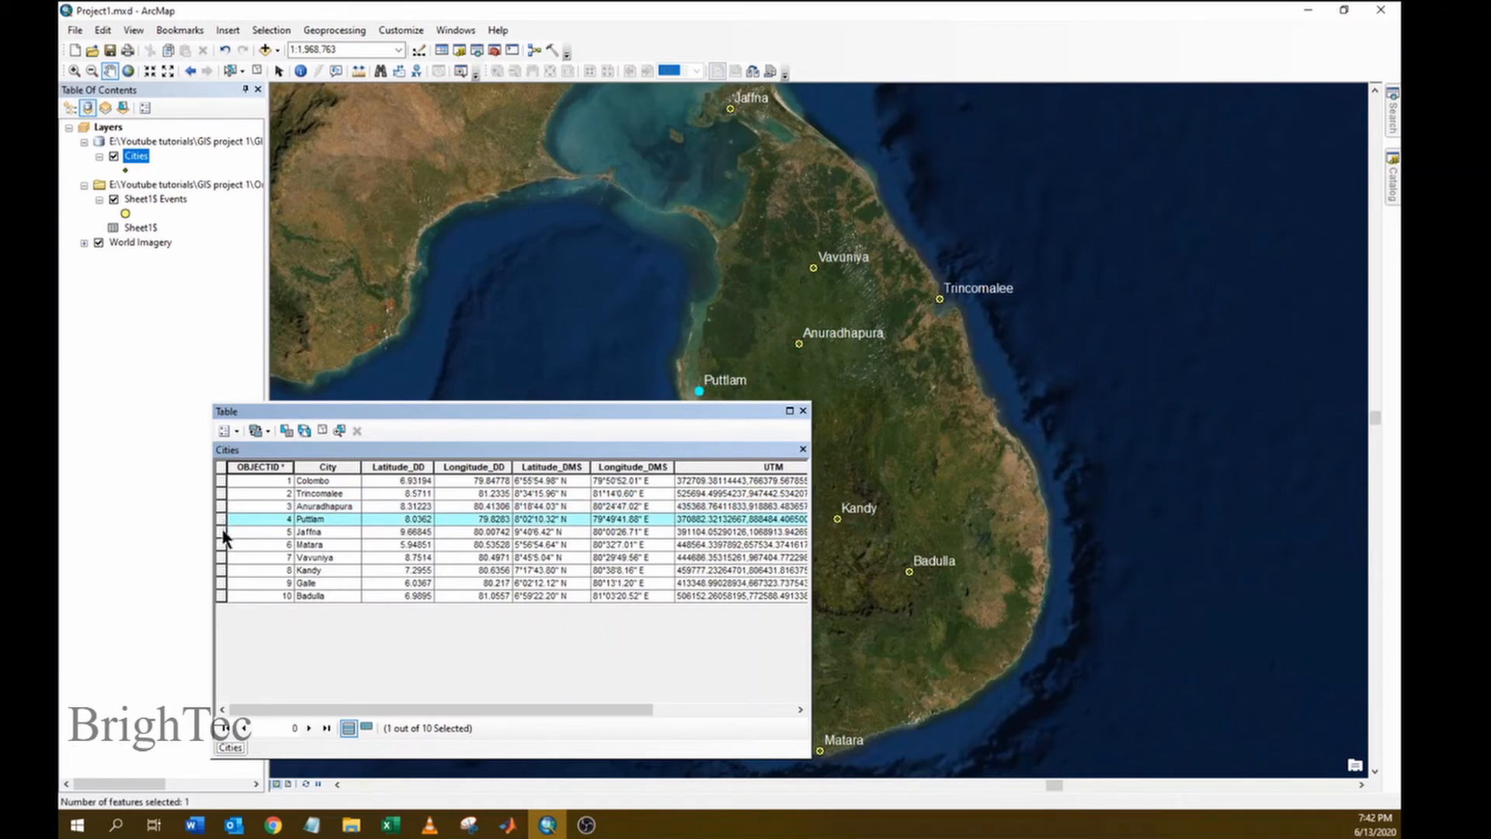
pyautogui.click(222, 532)
pyautogui.click(803, 411)
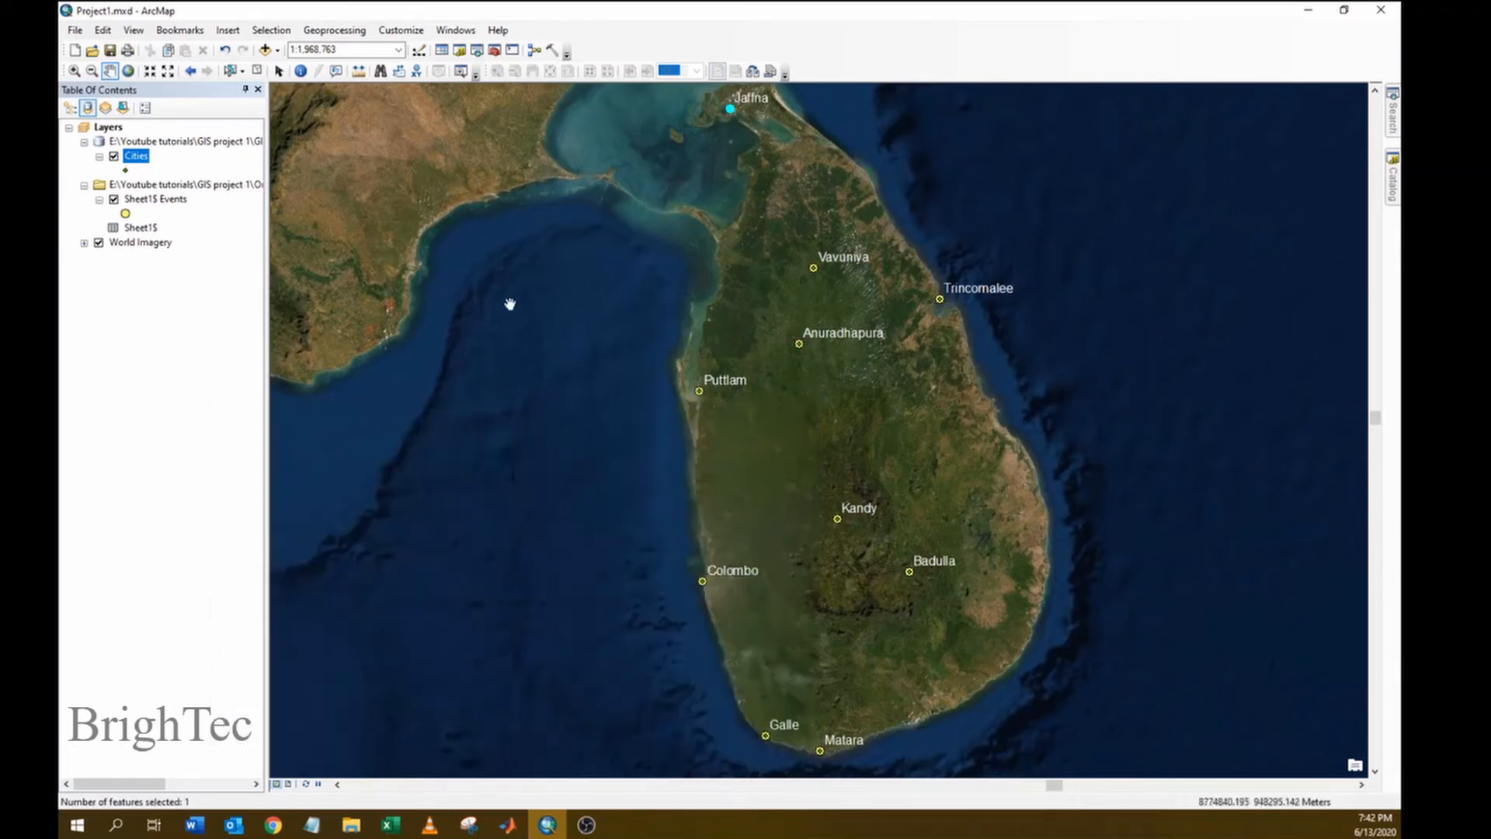
# Remove the Sheet1$ Events layer from the map
pyautogui.click(140, 200)
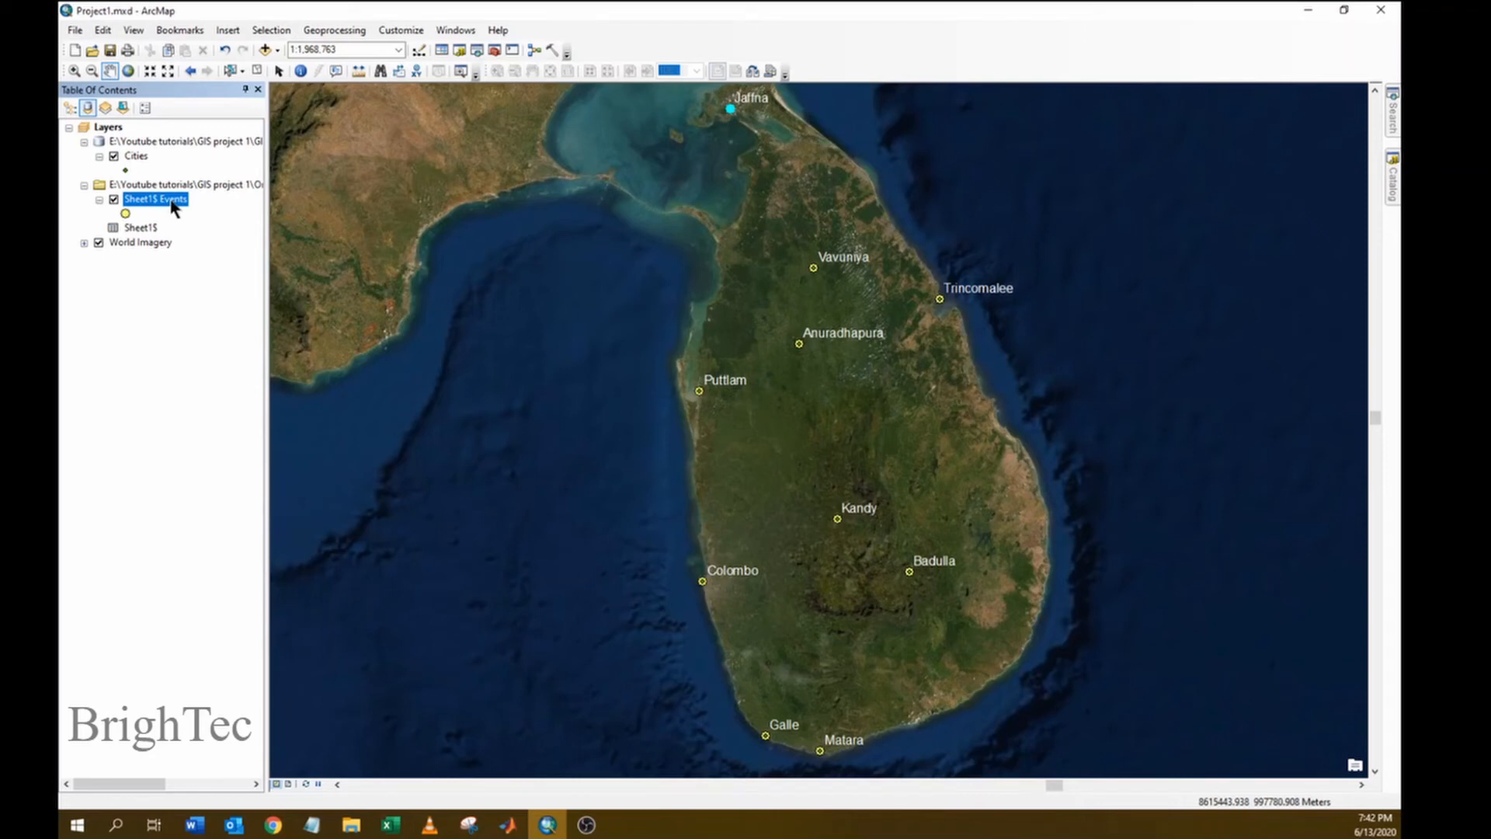
pyautogui.rightClick(172, 209)
pyautogui.click(215, 225)
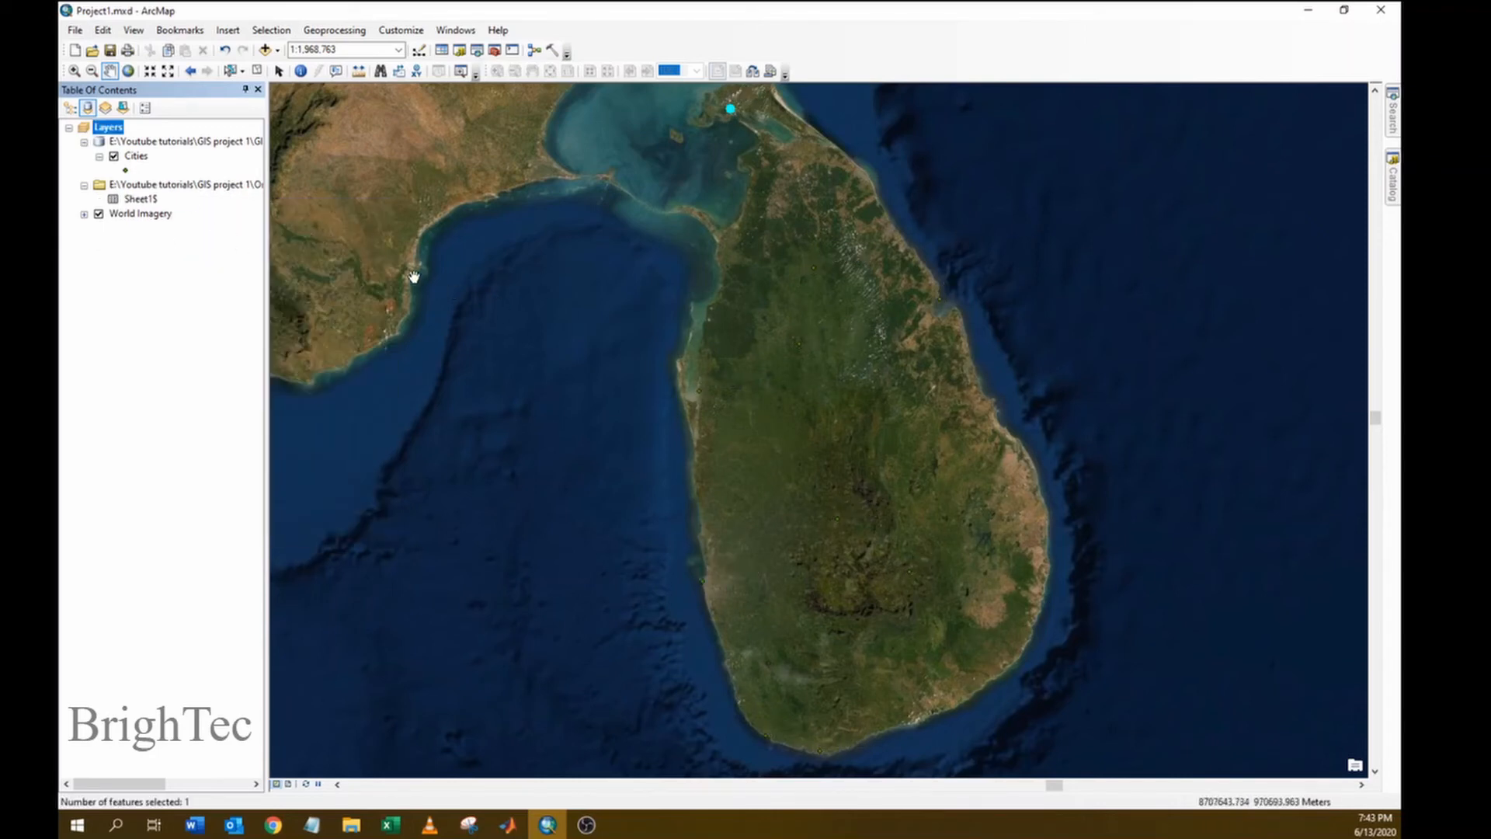
# Make the Cities point symbols yellow and larger
pyautogui.click(125, 169)
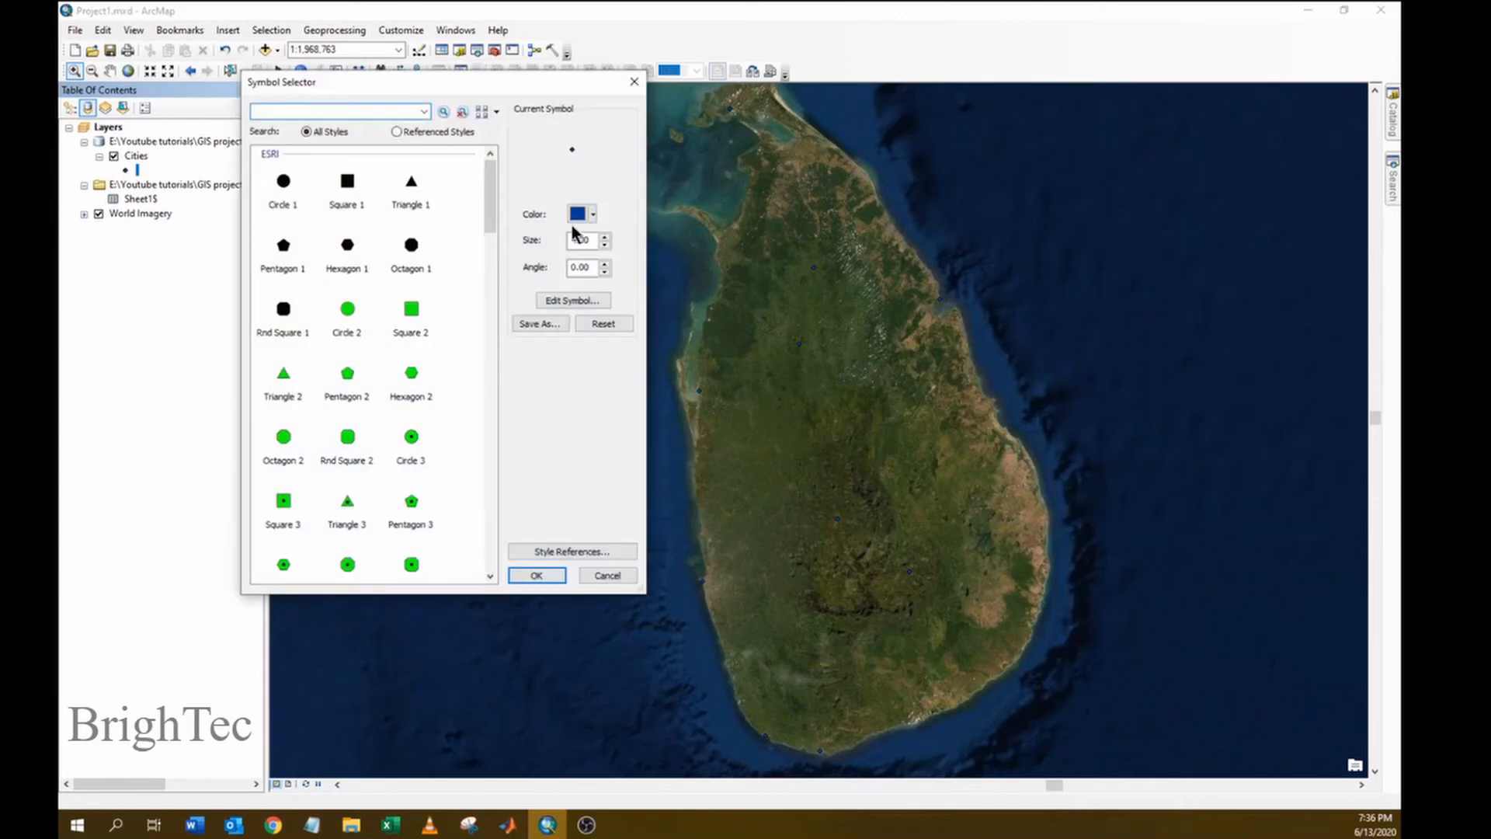
pyautogui.click(577, 217)
pyautogui.click(632, 279)
pyautogui.click(605, 237)
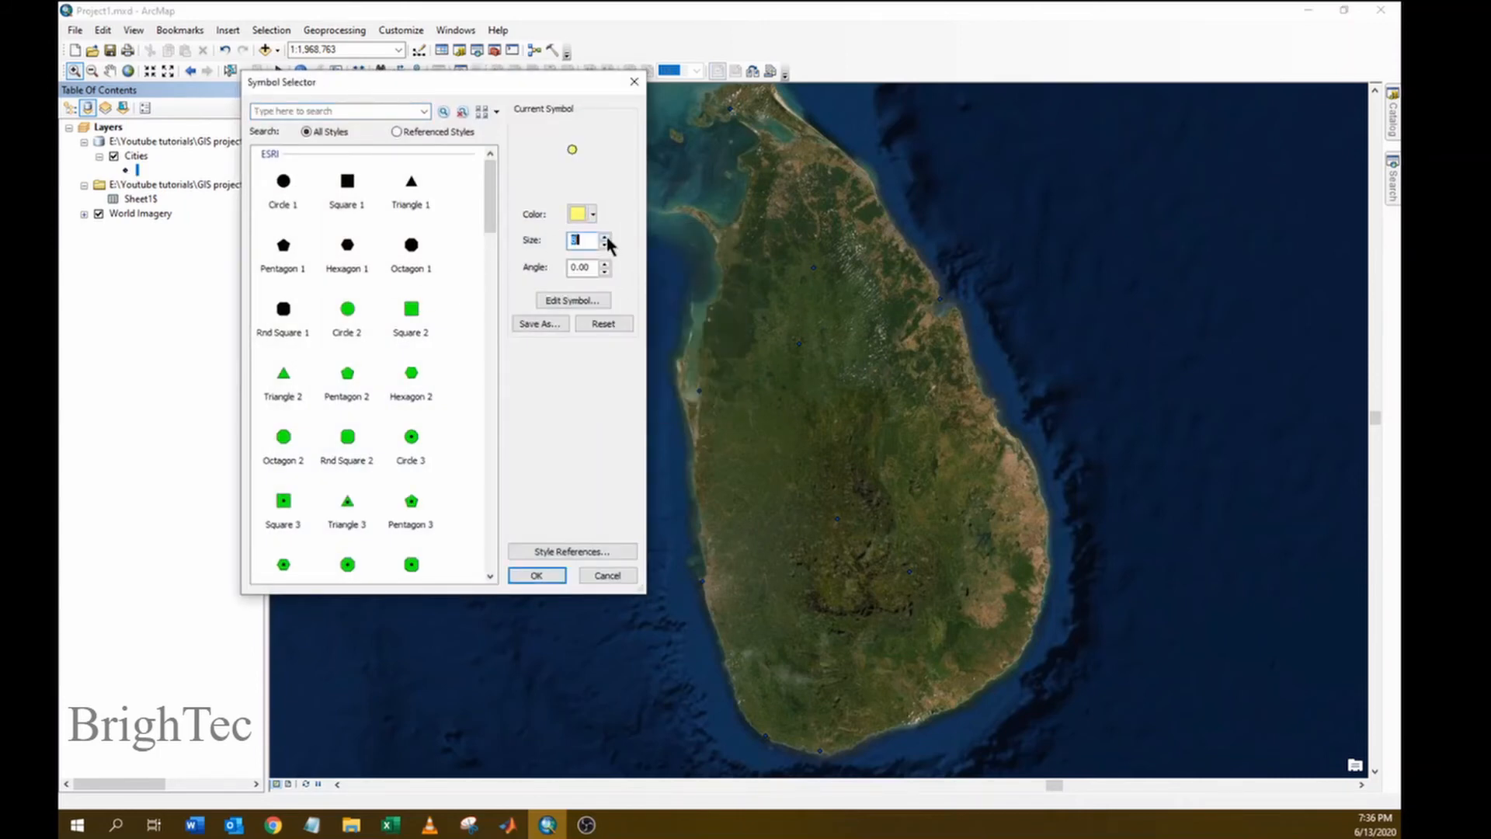
pyautogui.click(555, 579)
# Label the Cities layer with the City field, using white Arial text in a larger font size
pyautogui.doubleClick(136, 156)
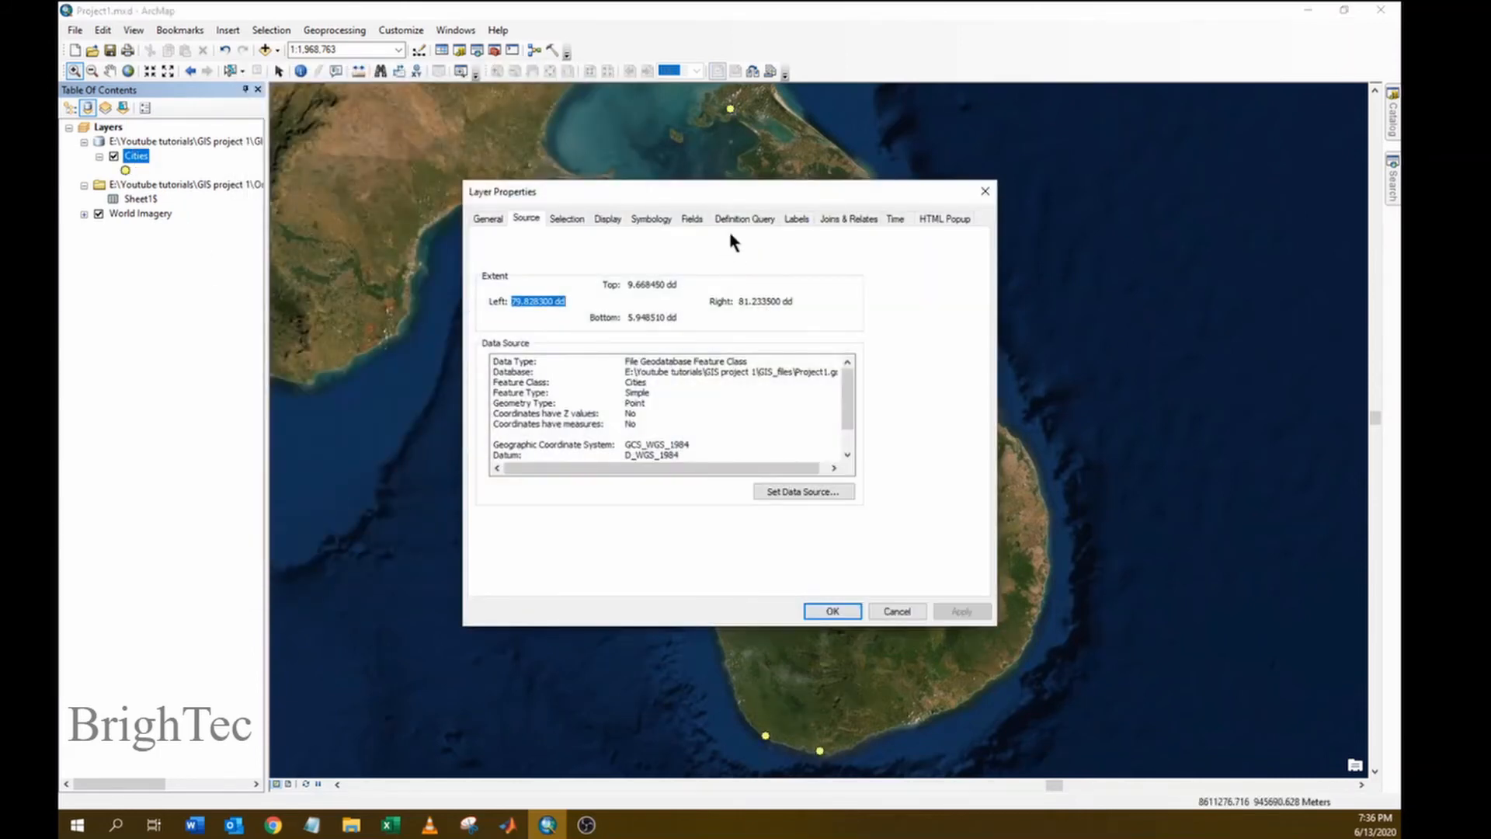
pyautogui.click(797, 218)
pyautogui.click(485, 239)
pyautogui.click(708, 410)
pyautogui.click(734, 436)
pyautogui.click(818, 387)
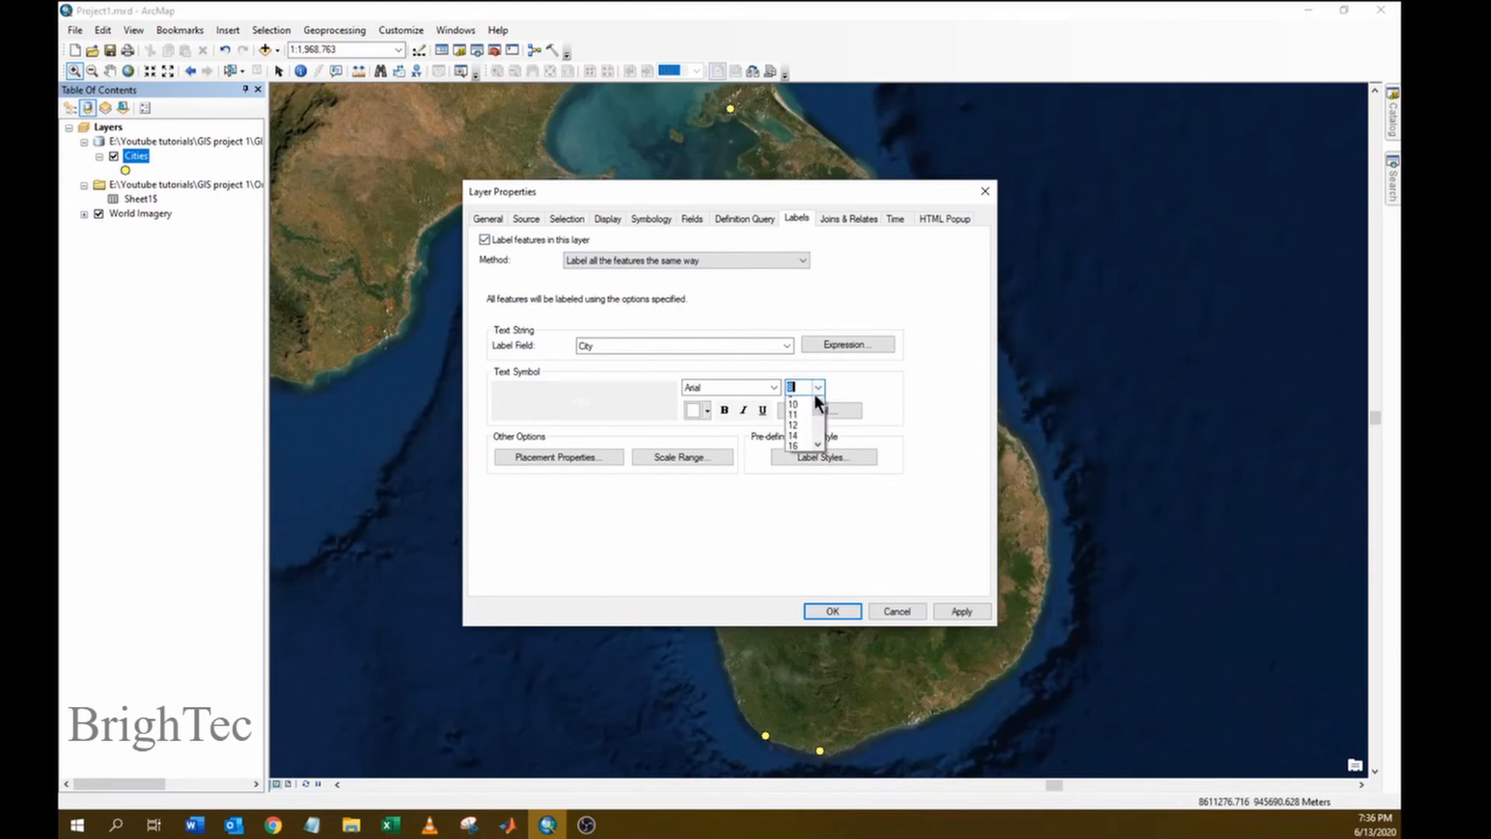
pyautogui.click(803, 464)
pyautogui.click(831, 611)
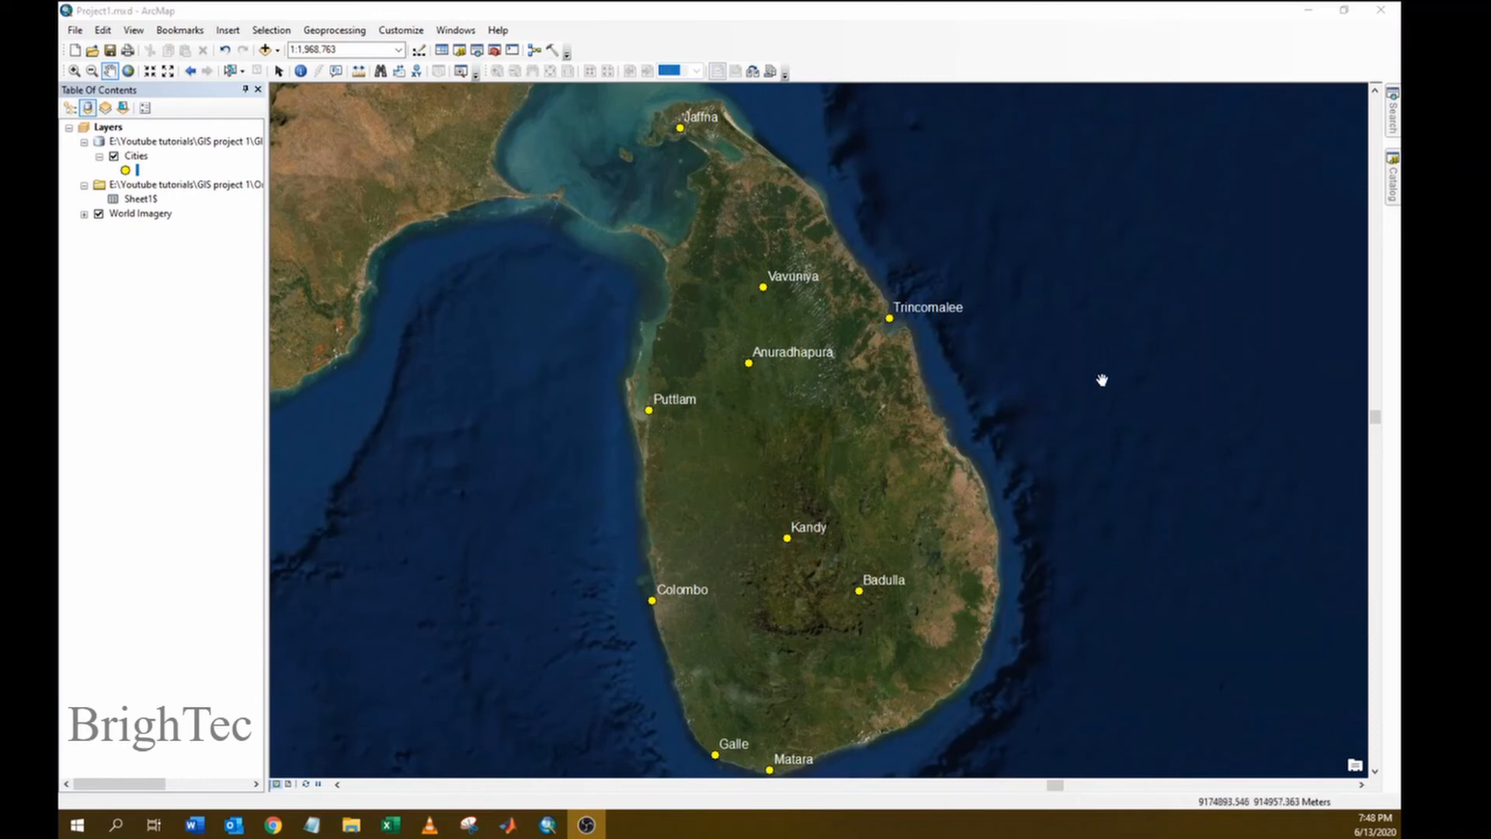
# Start creating a feature class from the XY table Sheet1$ in GPS of major ciities Sri Lanka.xls, with Longitude_DD as X and Latitude_DD as Y
pyautogui.click(1393, 183)
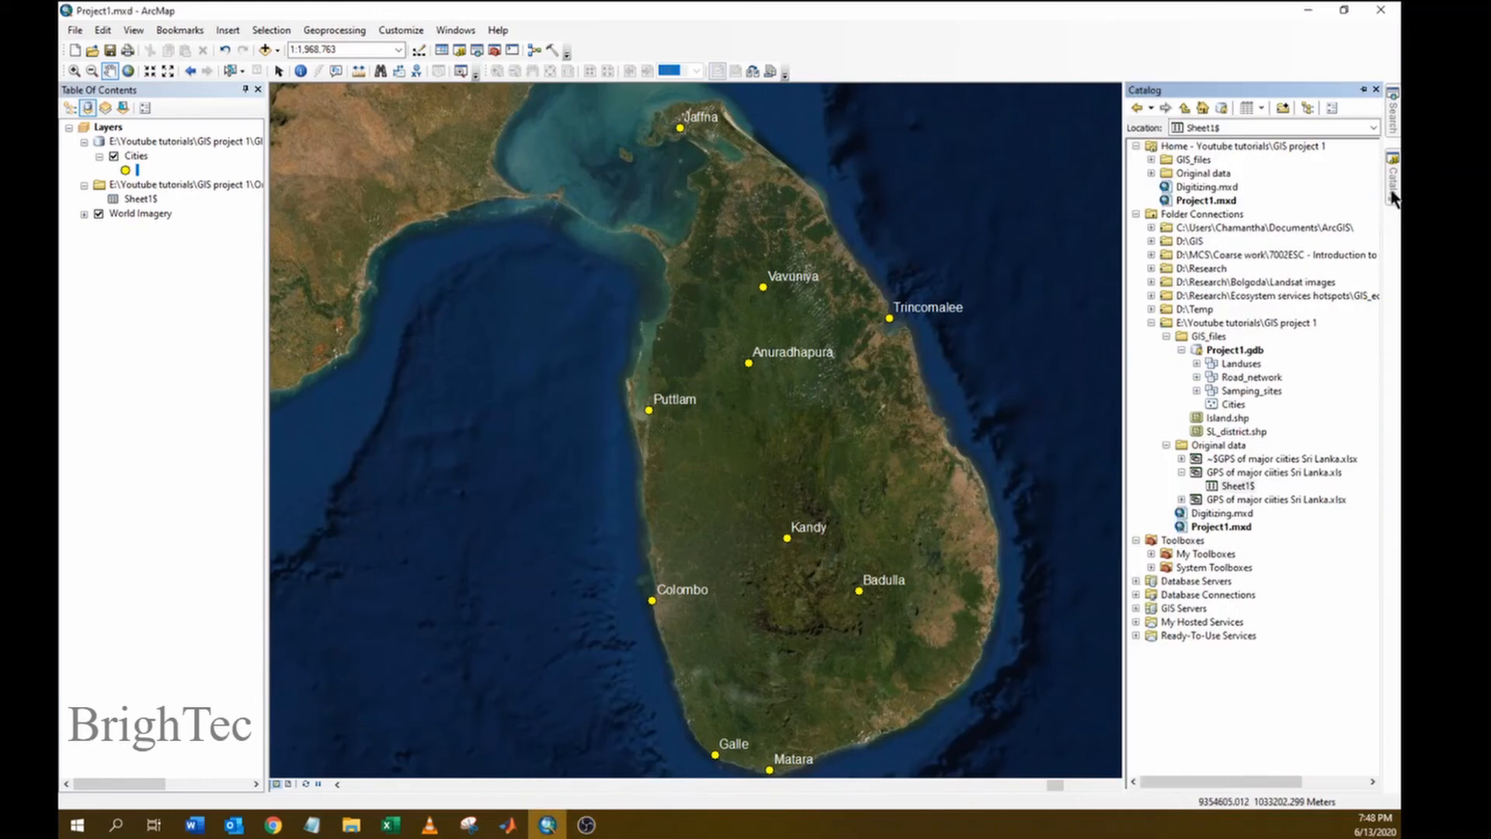
pyautogui.click(1181, 471)
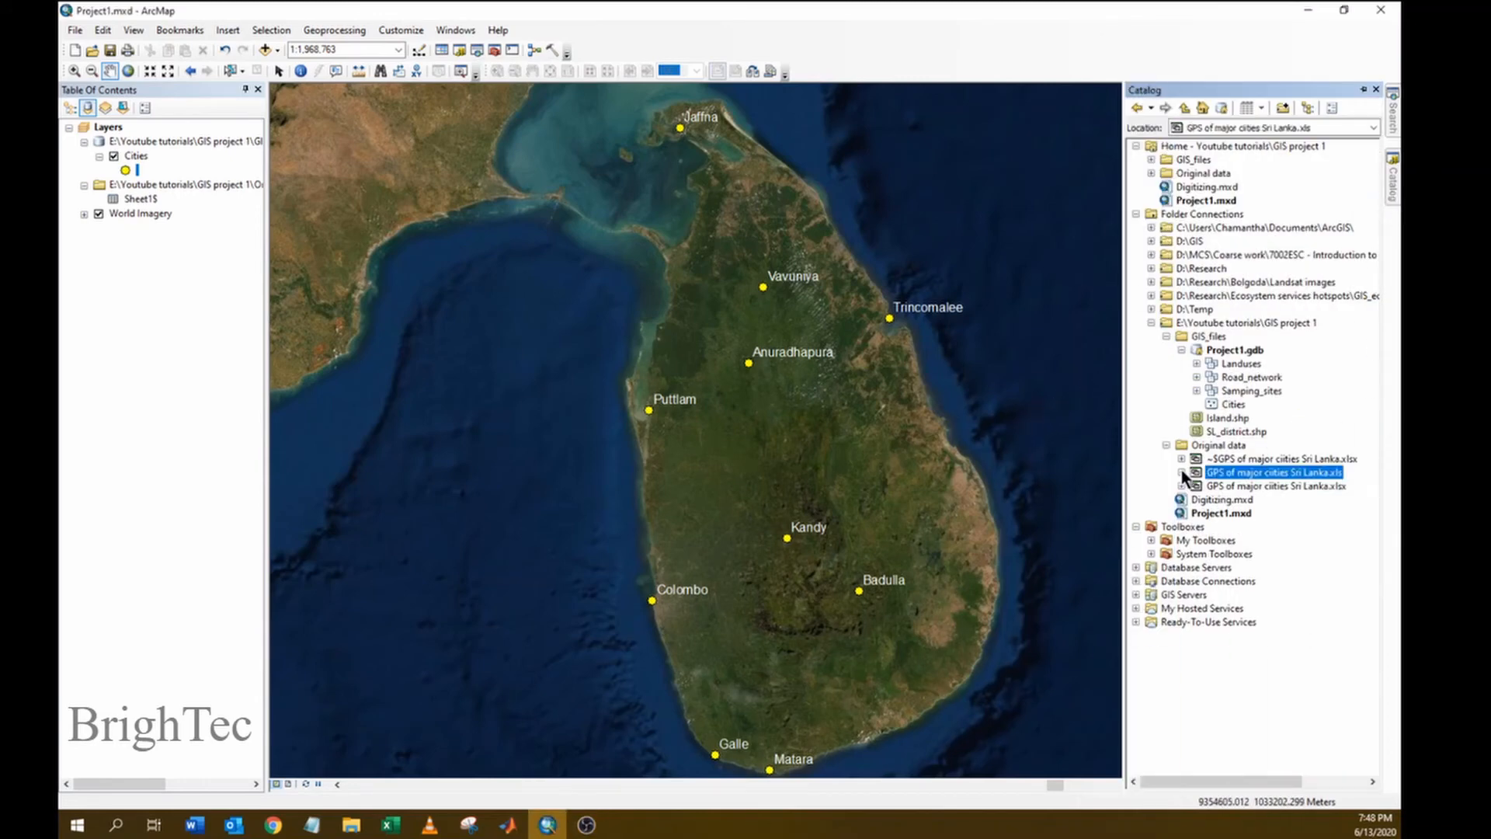
pyautogui.click(1181, 470)
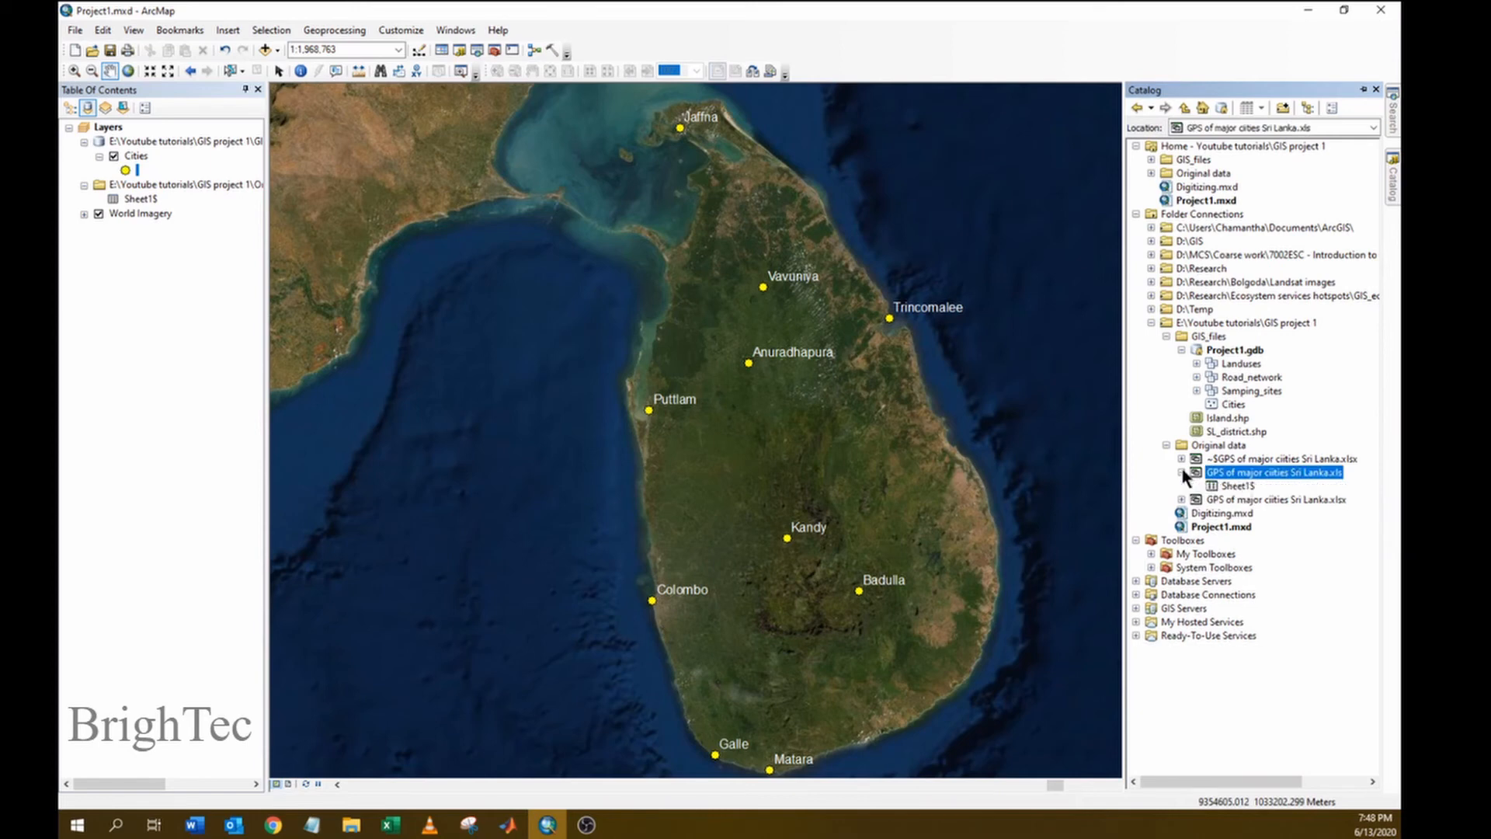
pyautogui.click(1242, 486)
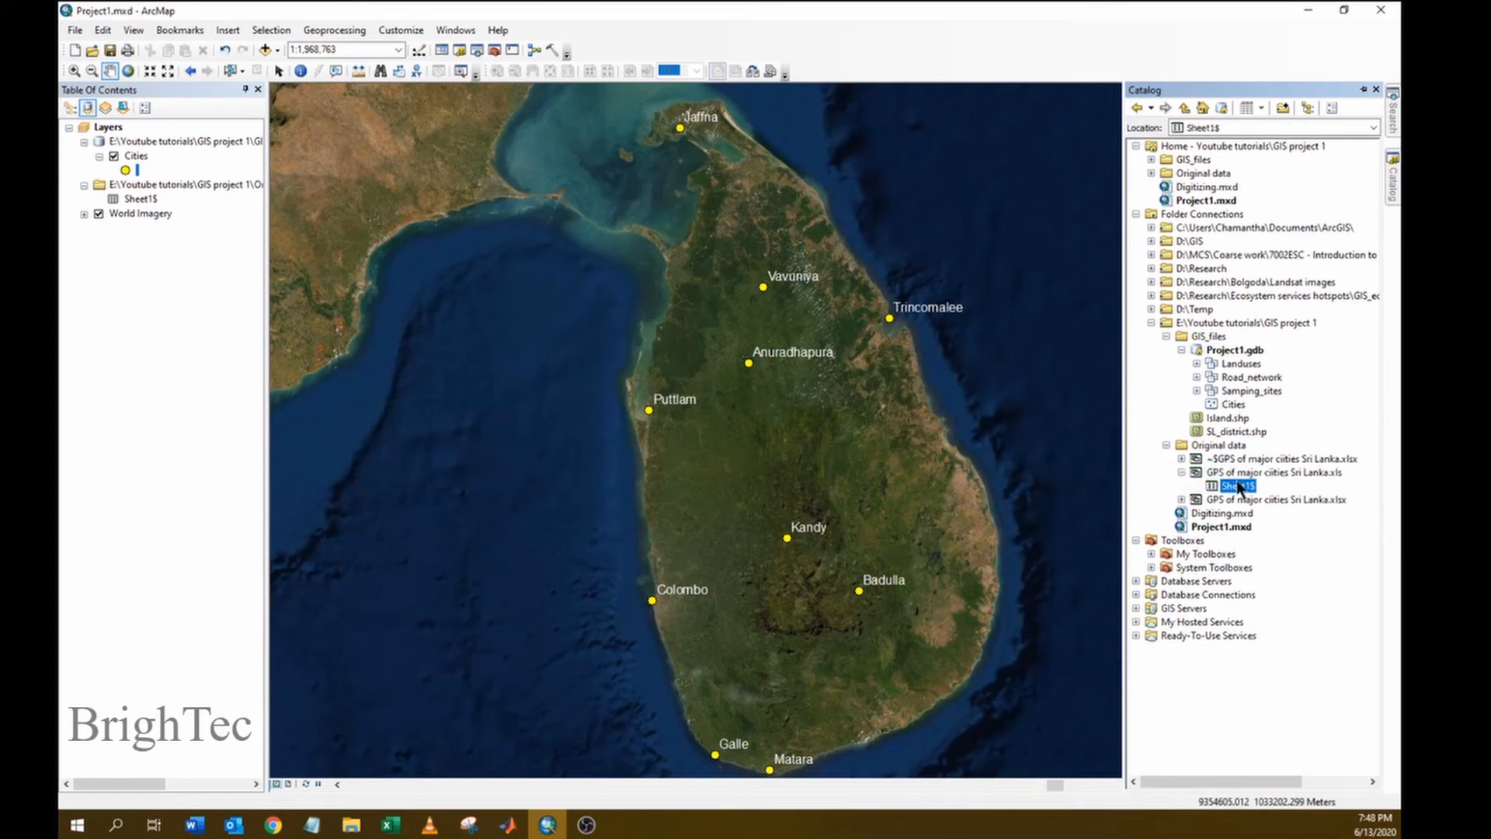
pyautogui.rightClick(1238, 487)
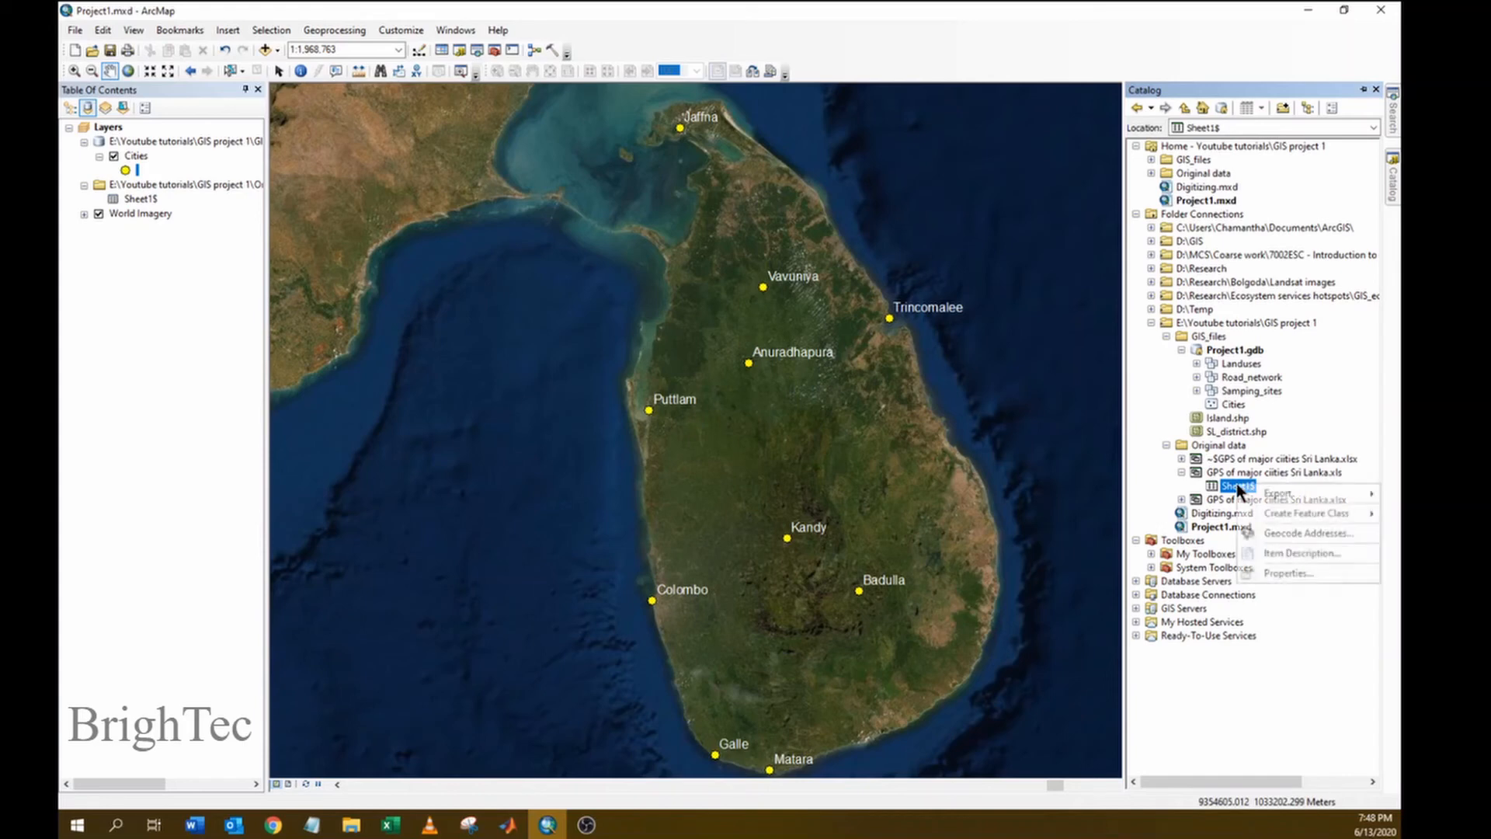
pyautogui.moveTo(1275, 514)
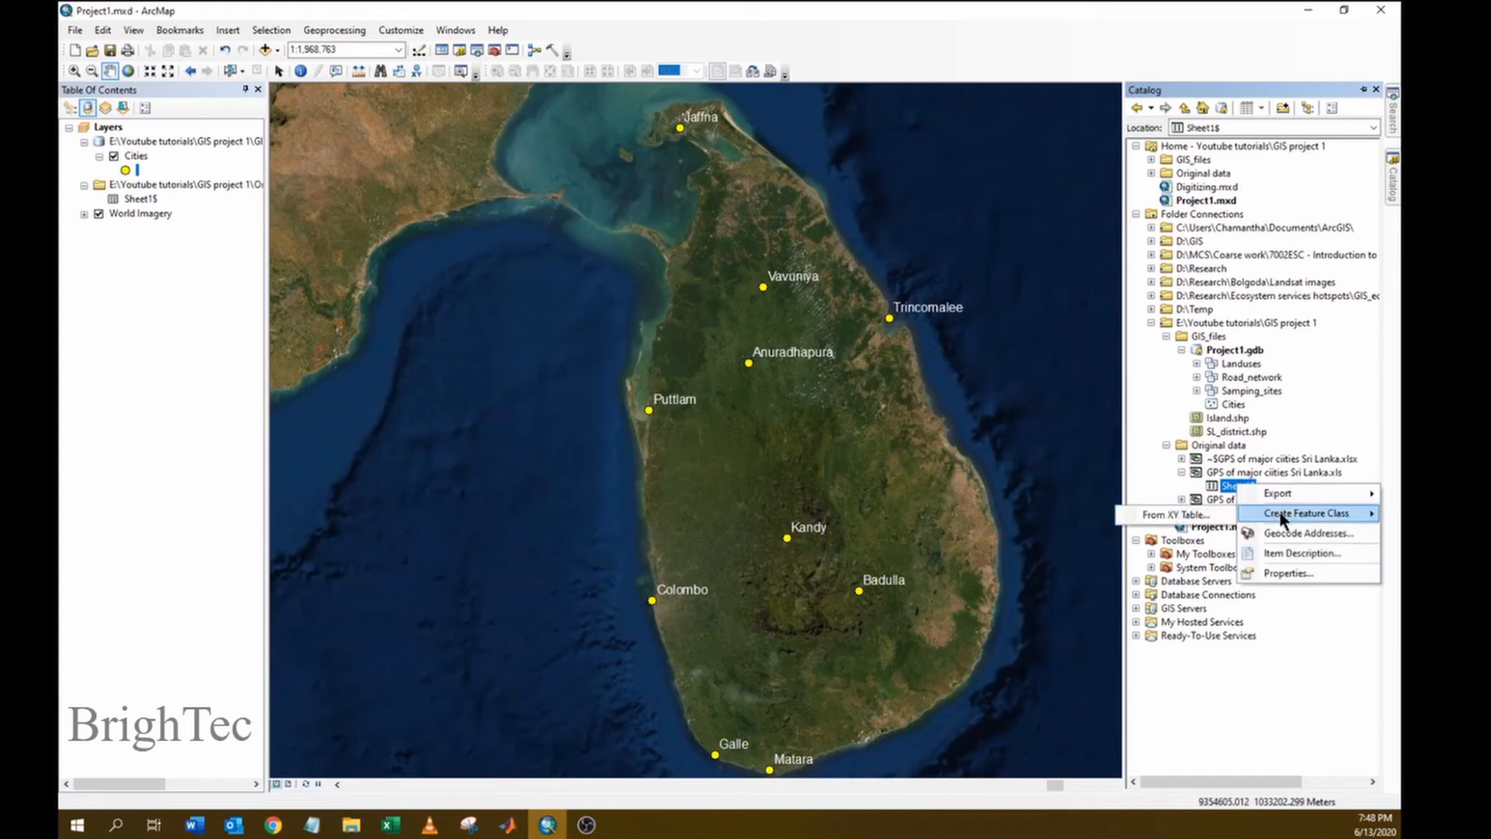
pyautogui.click(1182, 516)
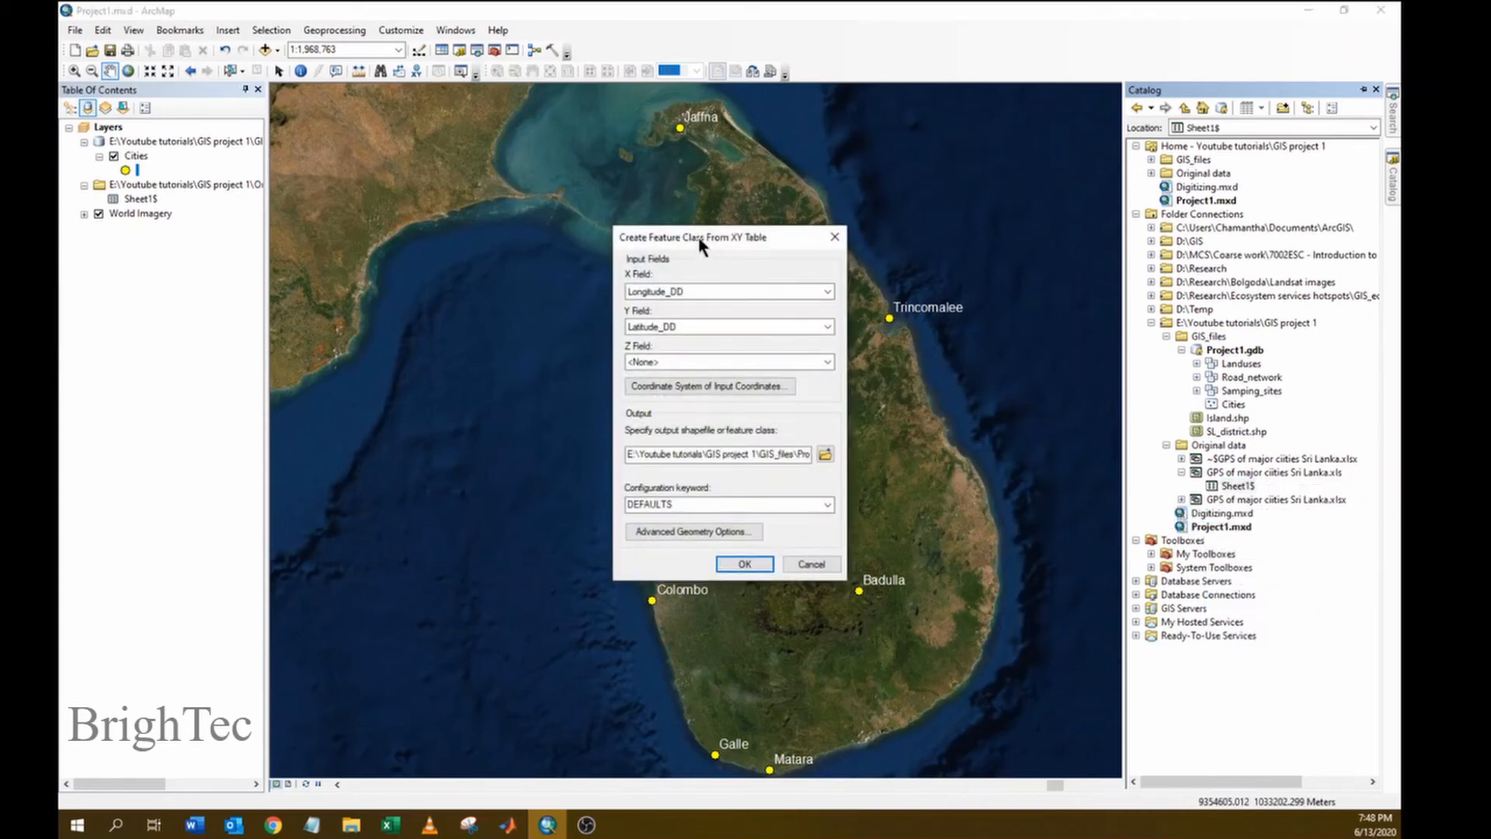
pyautogui.moveTo(697, 236); pyautogui.dragTo(665, 228)
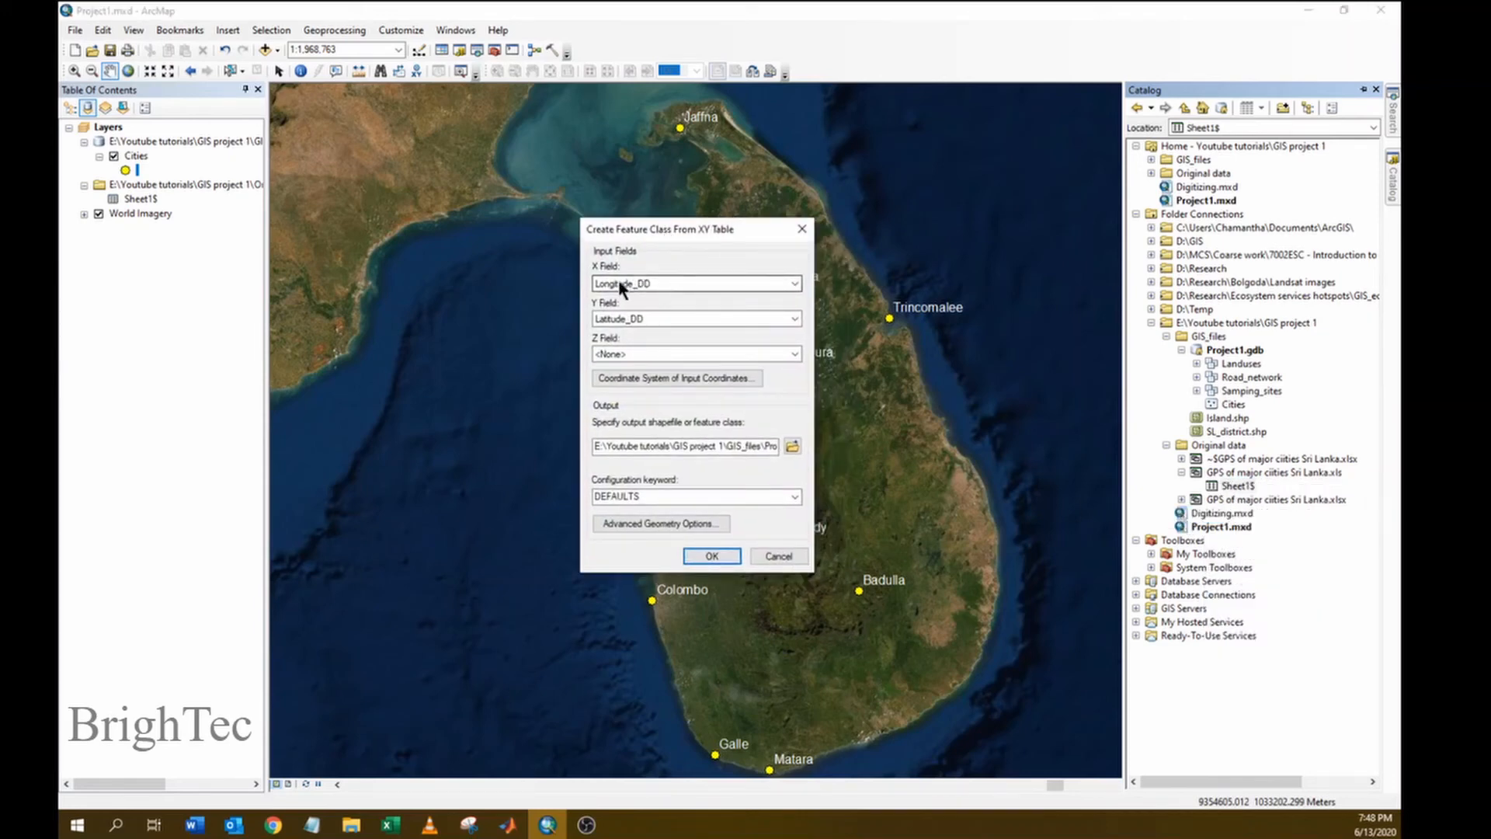
pyautogui.click(626, 318)
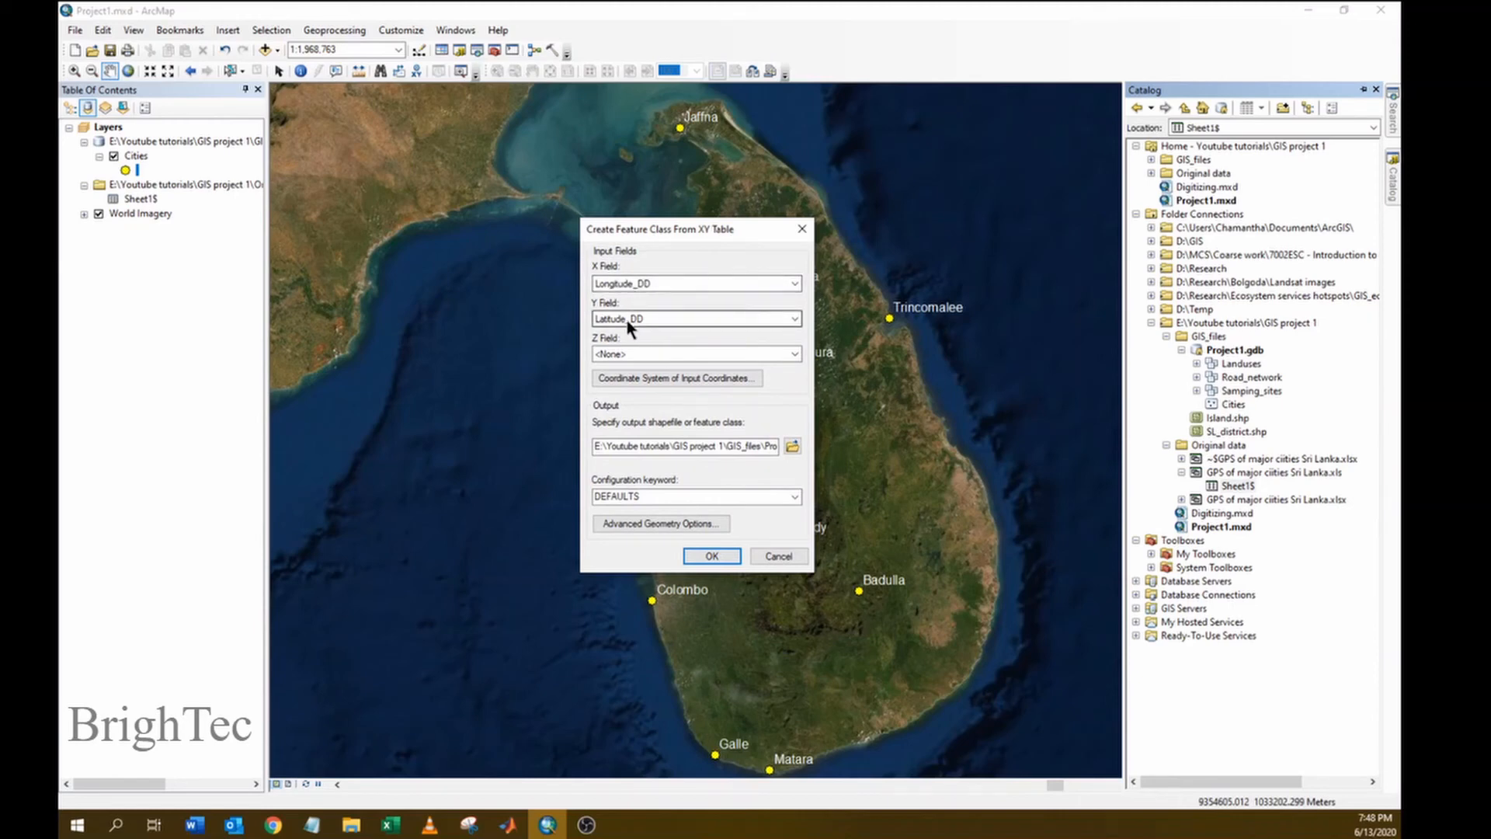
pyautogui.click(656, 282)
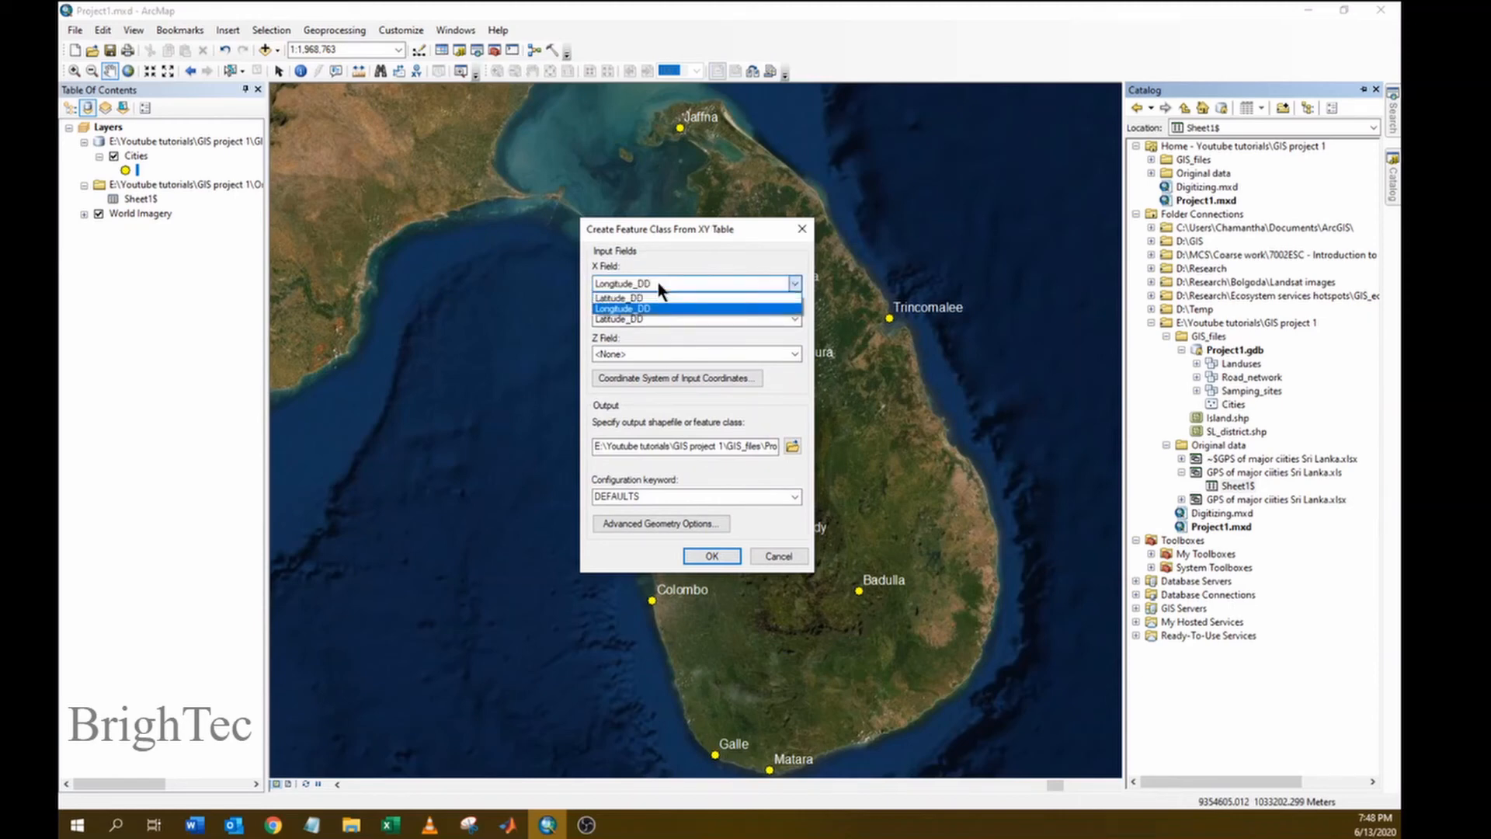
pyautogui.click(659, 281)
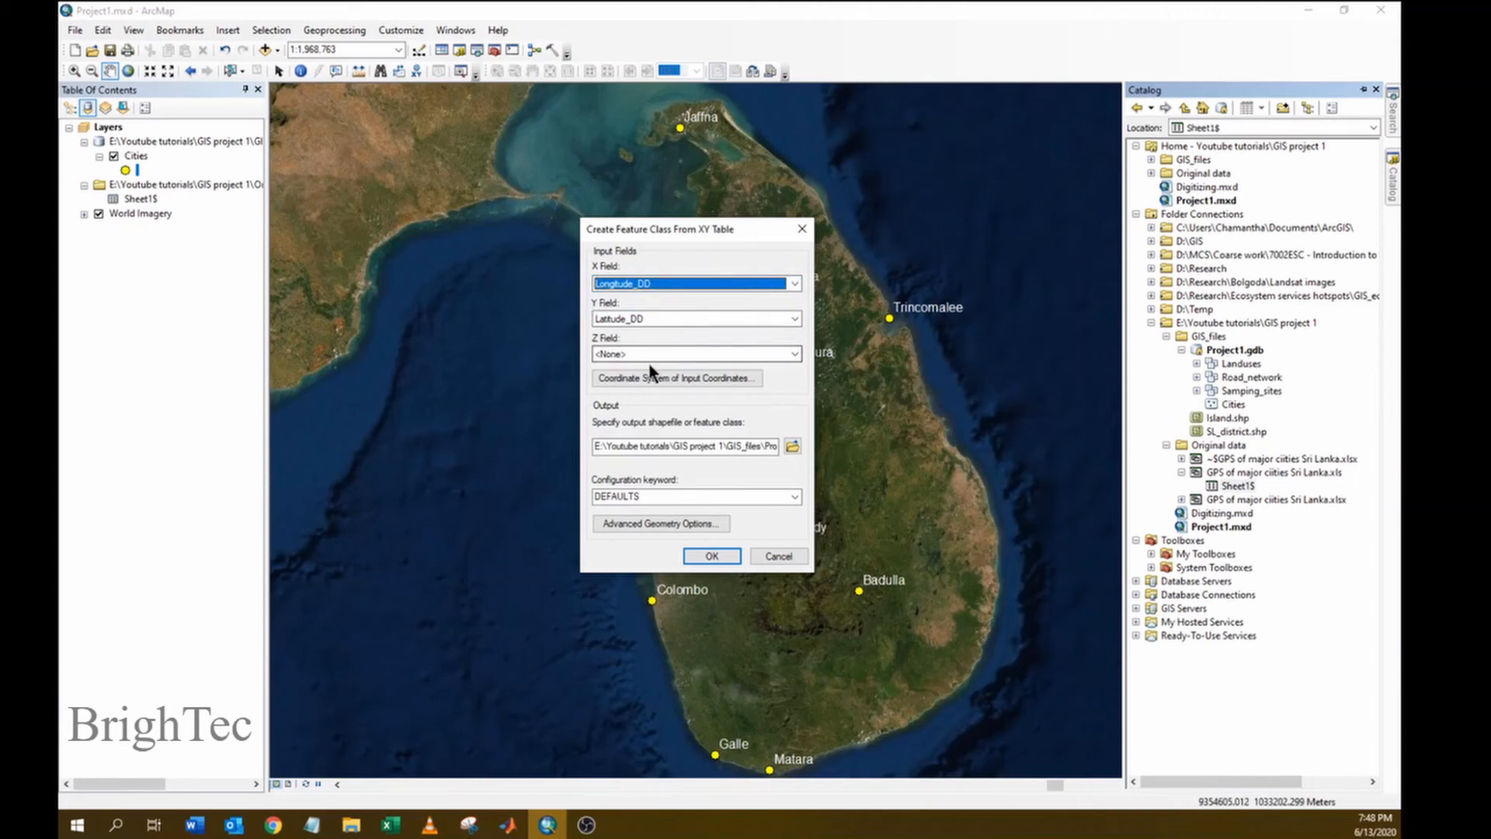
# Set the coordinate system of the input coordinates to the geographic system WGS 1984
pyautogui.click(680, 376)
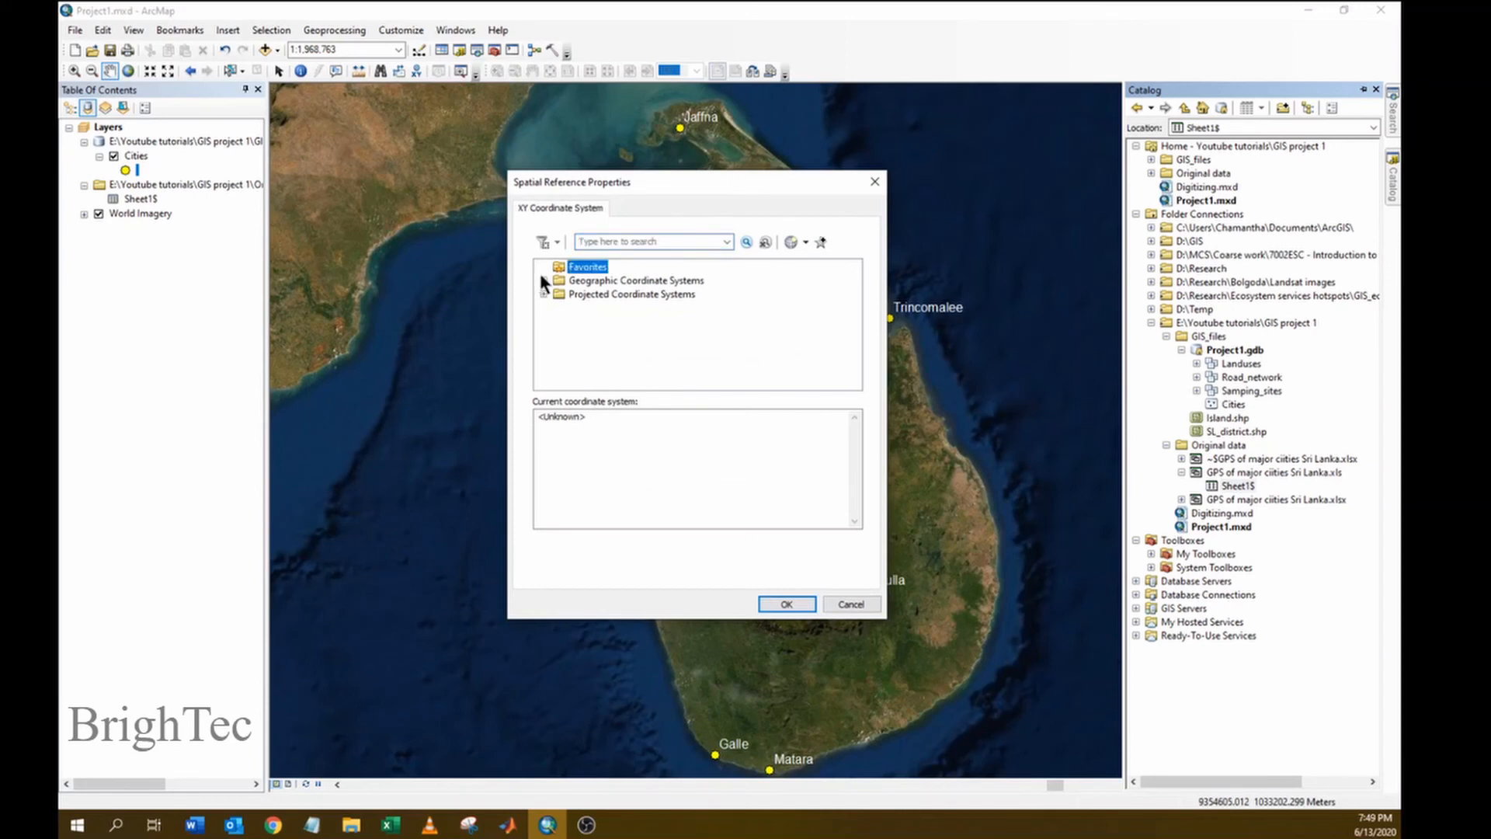
pyautogui.click(543, 280)
pyautogui.scroll(-3, 560, 295)
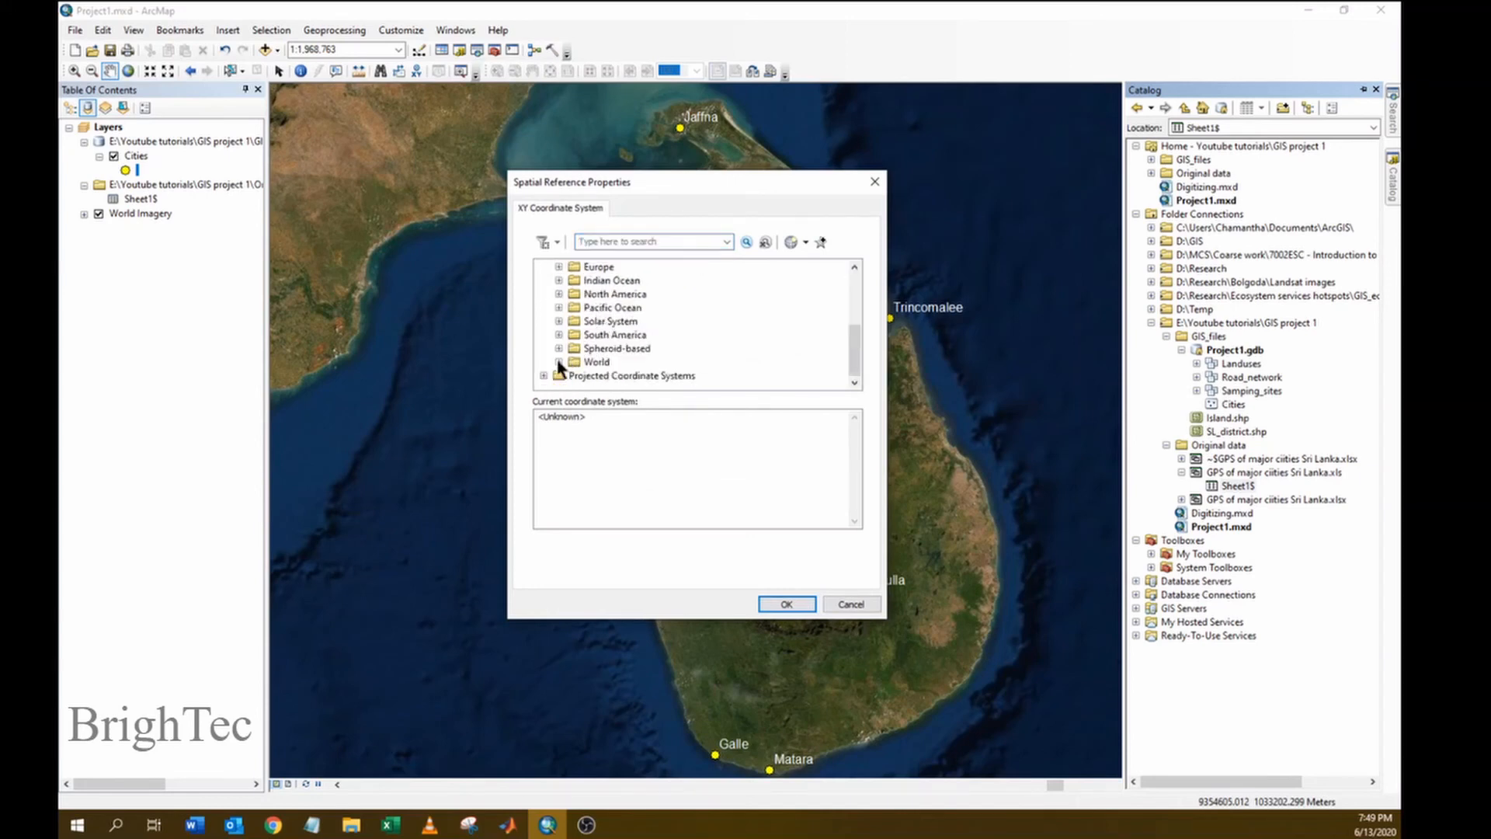
pyautogui.click(558, 362)
pyautogui.scroll(-5, 649, 344)
pyautogui.click(639, 281)
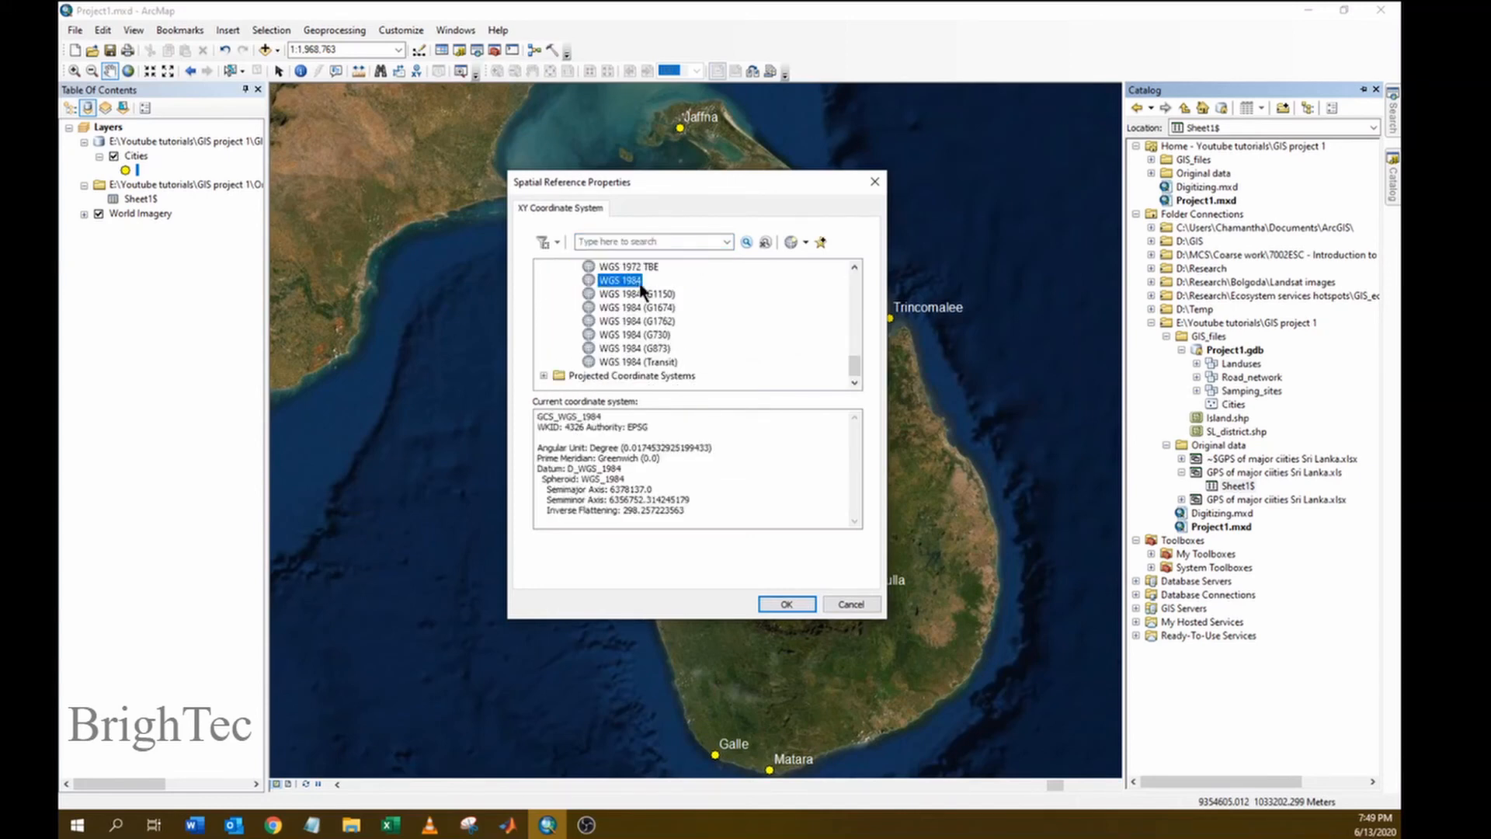
pyautogui.click(802, 606)
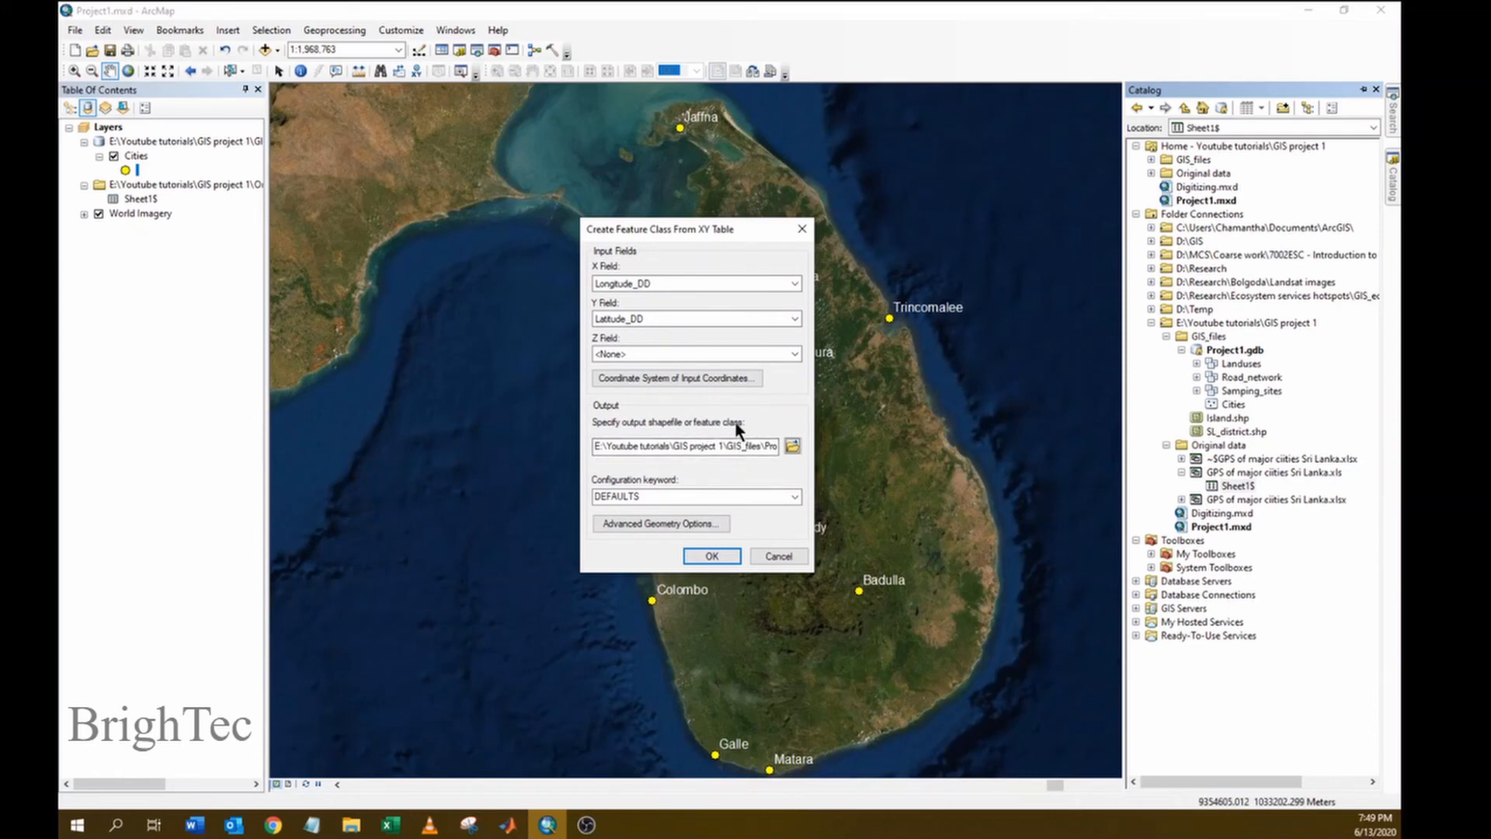
# Name the output feature class Cities2 in Project1.gdb and create it
pyautogui.click(792, 446)
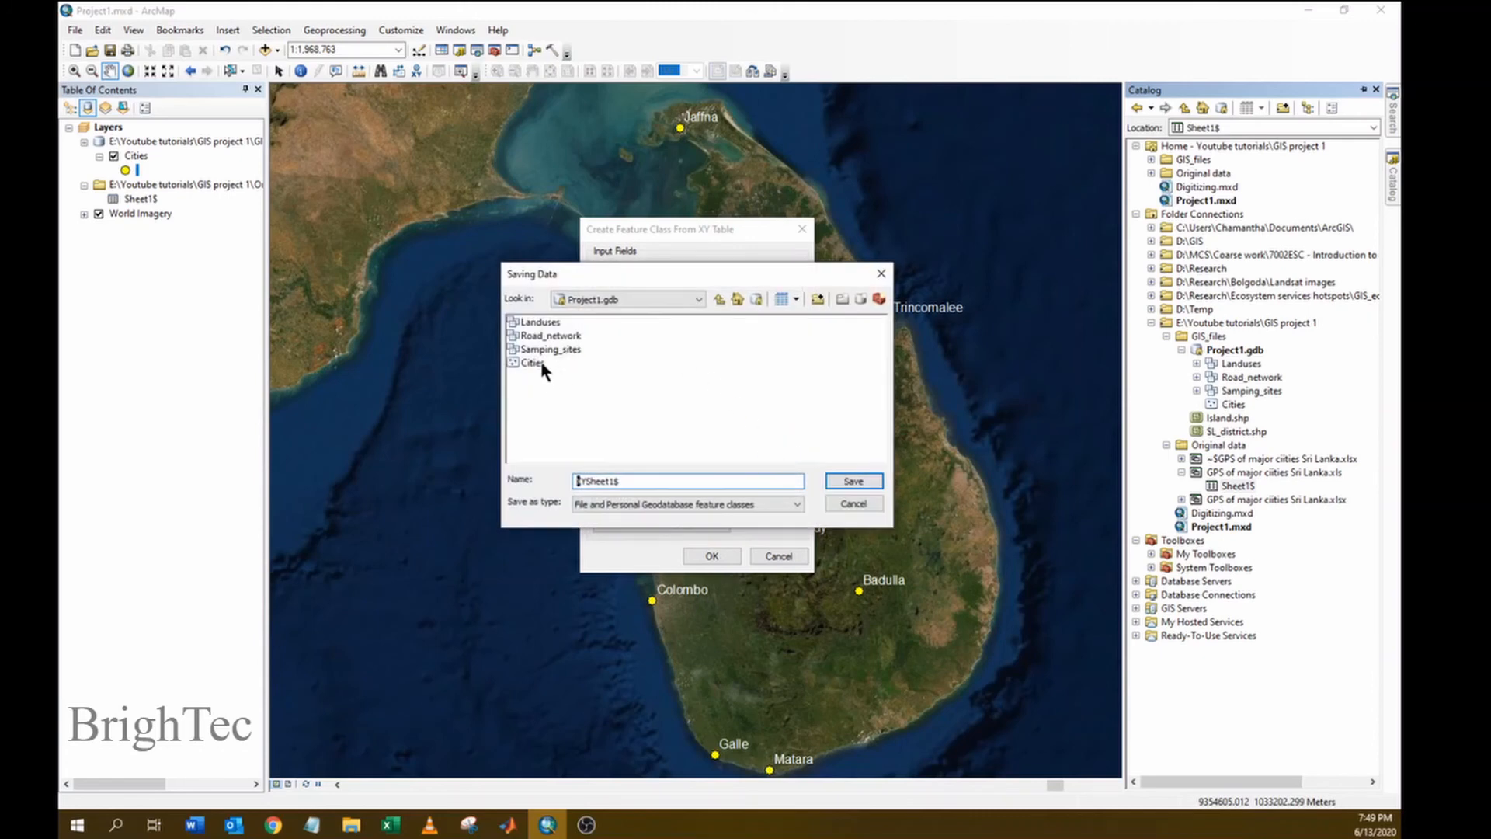
pyautogui.moveTo(625, 481); pyautogui.dragTo(535, 479)
pyautogui.write('Cities2')
pyautogui.click(851, 483)
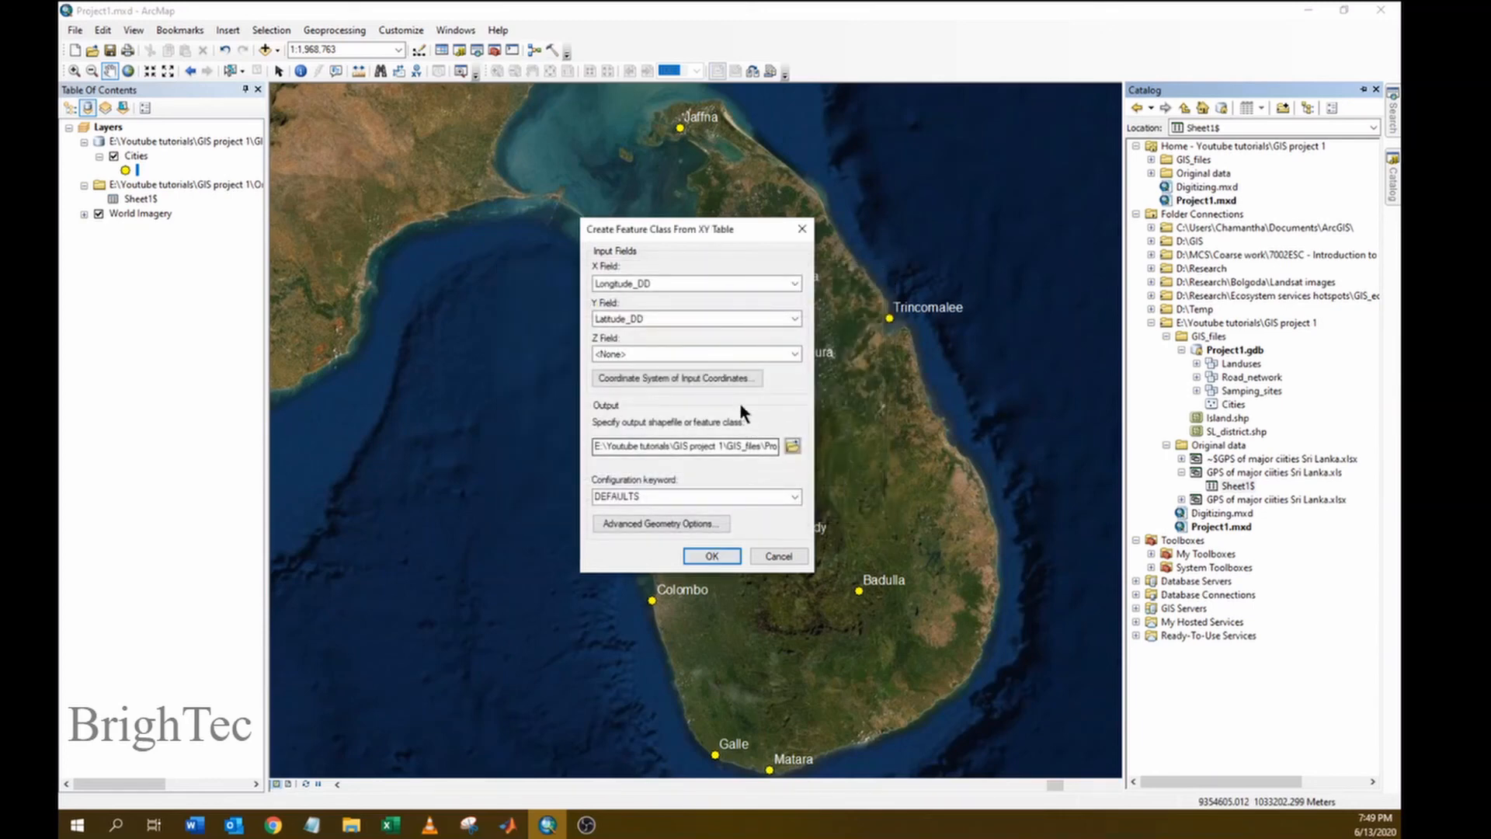
pyautogui.click(713, 556)
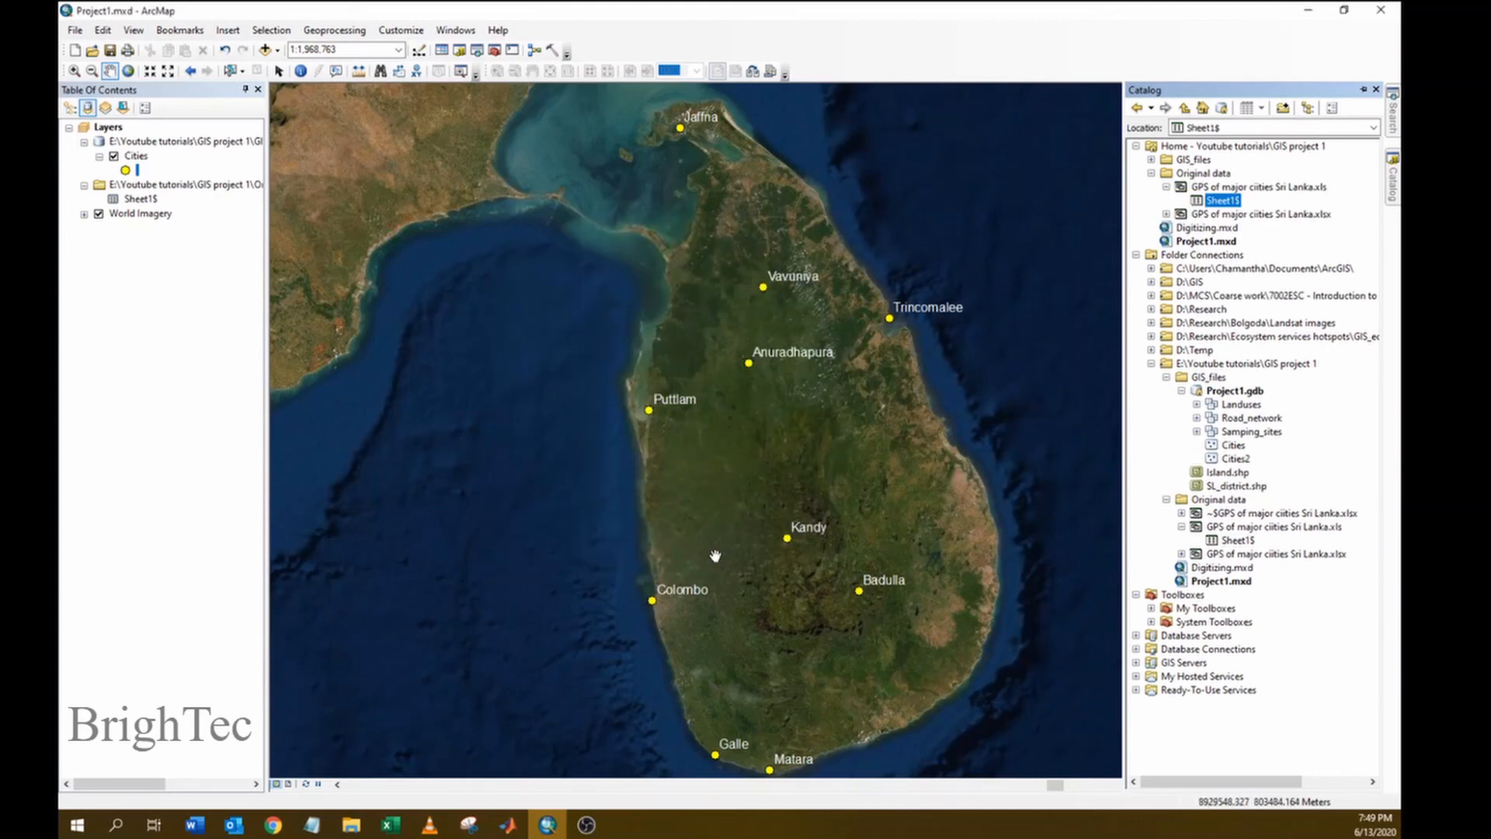
# Add Cities2 from Project1.gdb to the map and, with the Cities layer hidden, enlarge the red Cities2 point symbols
pyautogui.click(1243, 458)
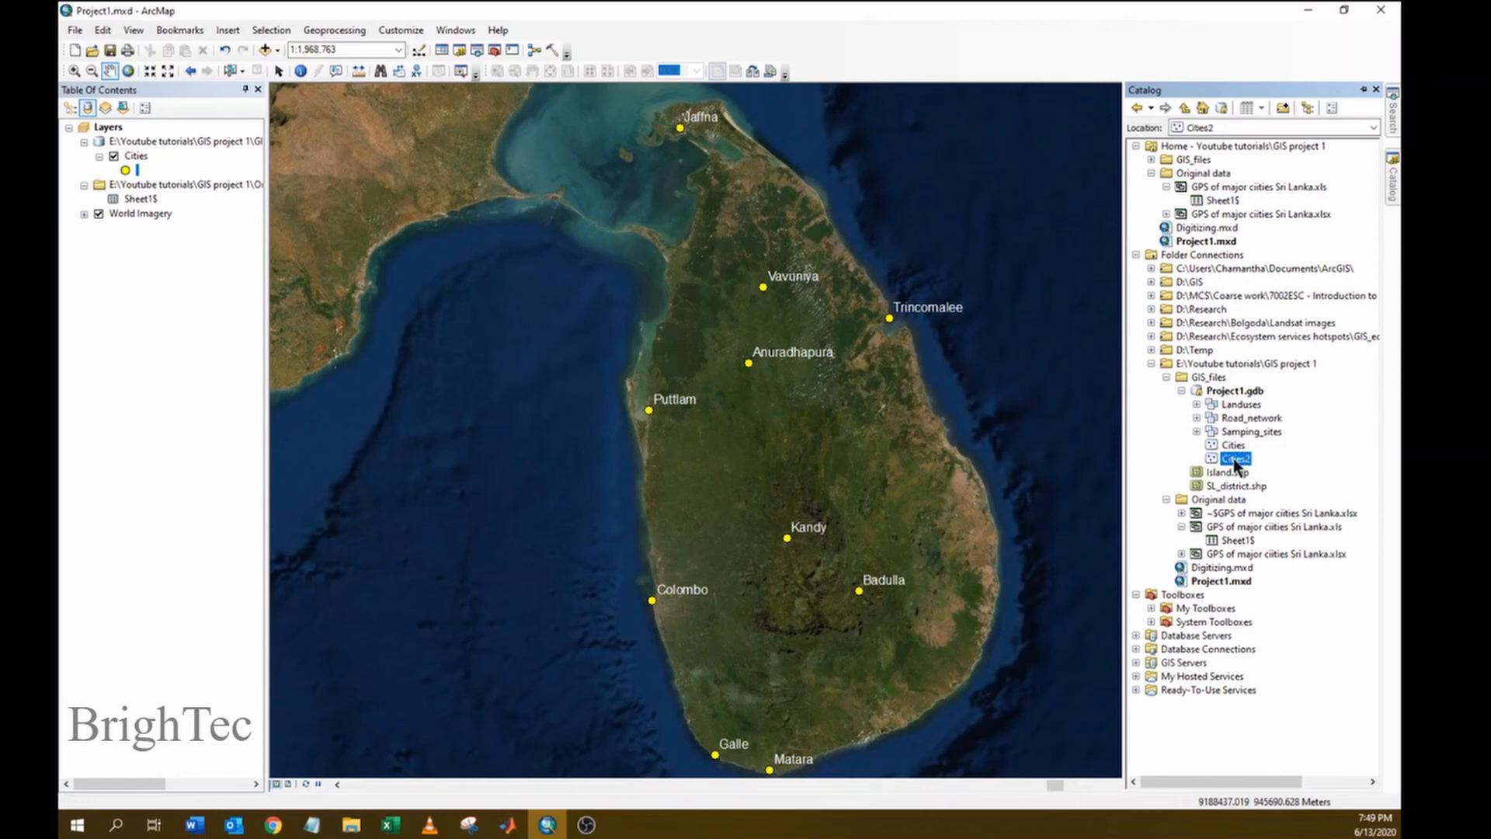
pyautogui.moveTo(1241, 464); pyautogui.dragTo(880, 456)
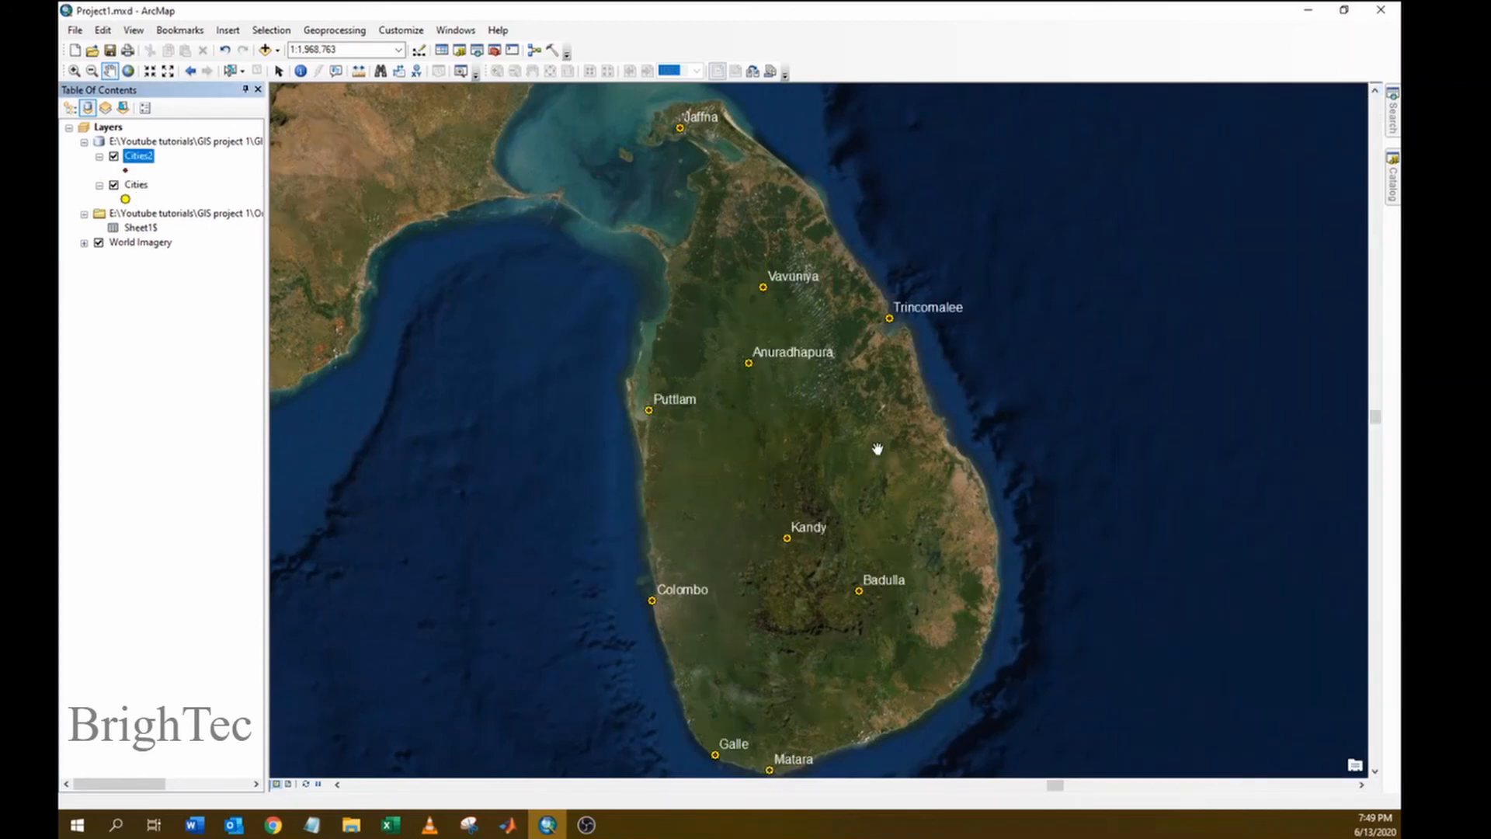
pyautogui.click(125, 170)
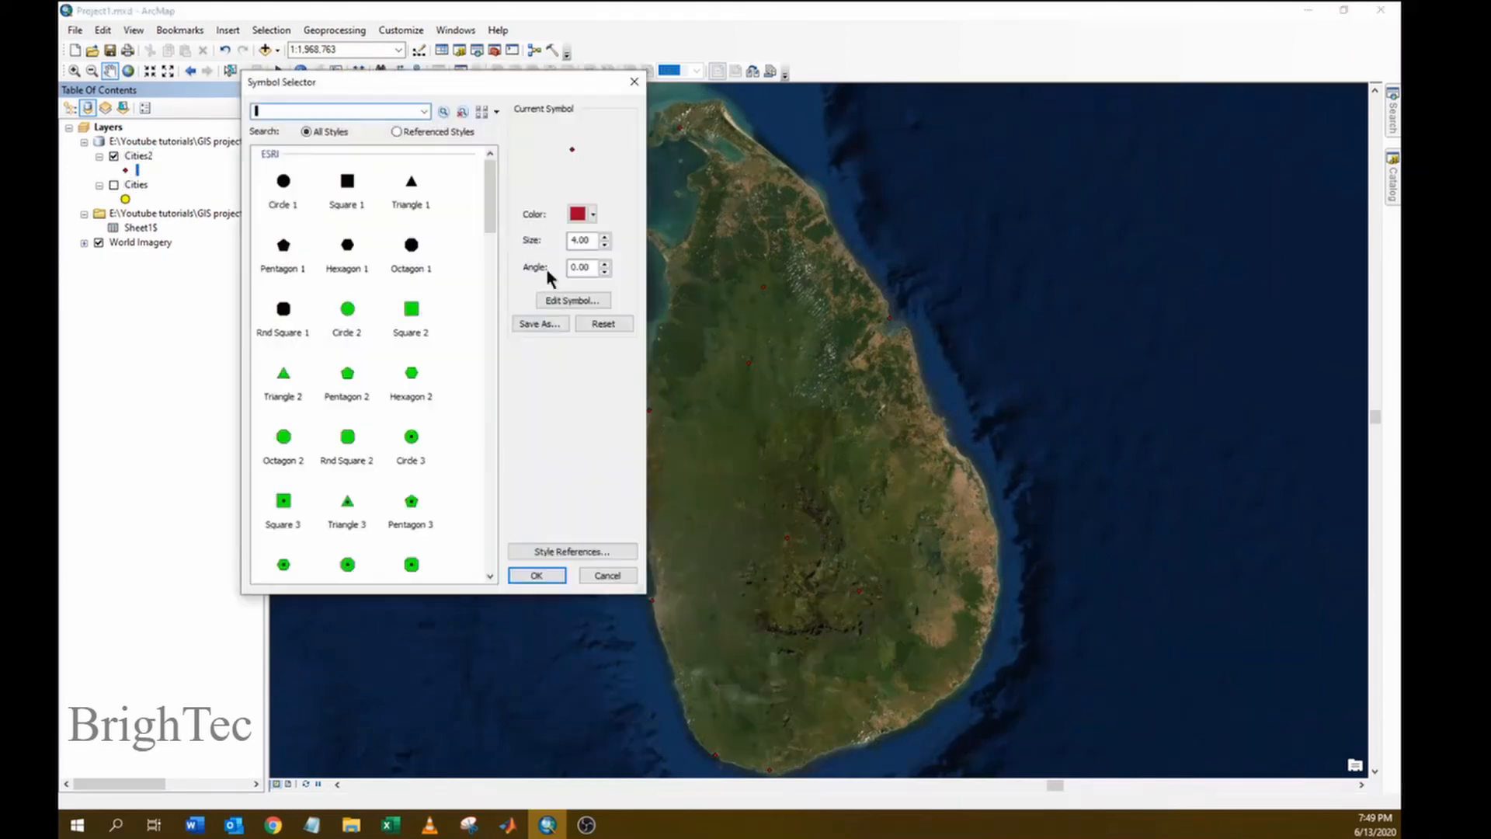
pyautogui.click(535, 576)
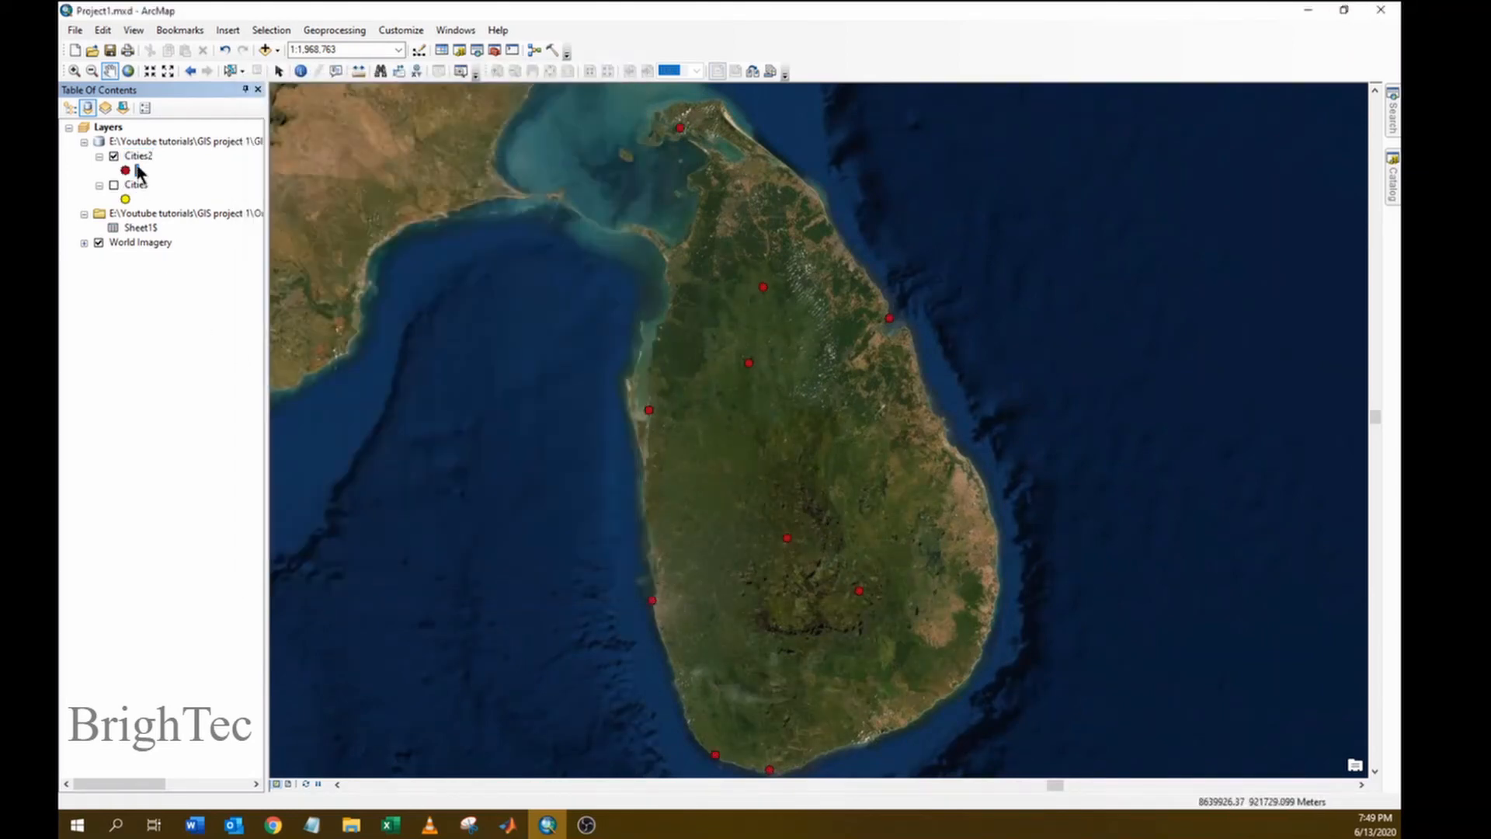
# Label the Cities2 layer with the City field, using white text in a larger font size
pyautogui.doubleClick(139, 156)
pyautogui.click(796, 218)
pyautogui.click(487, 240)
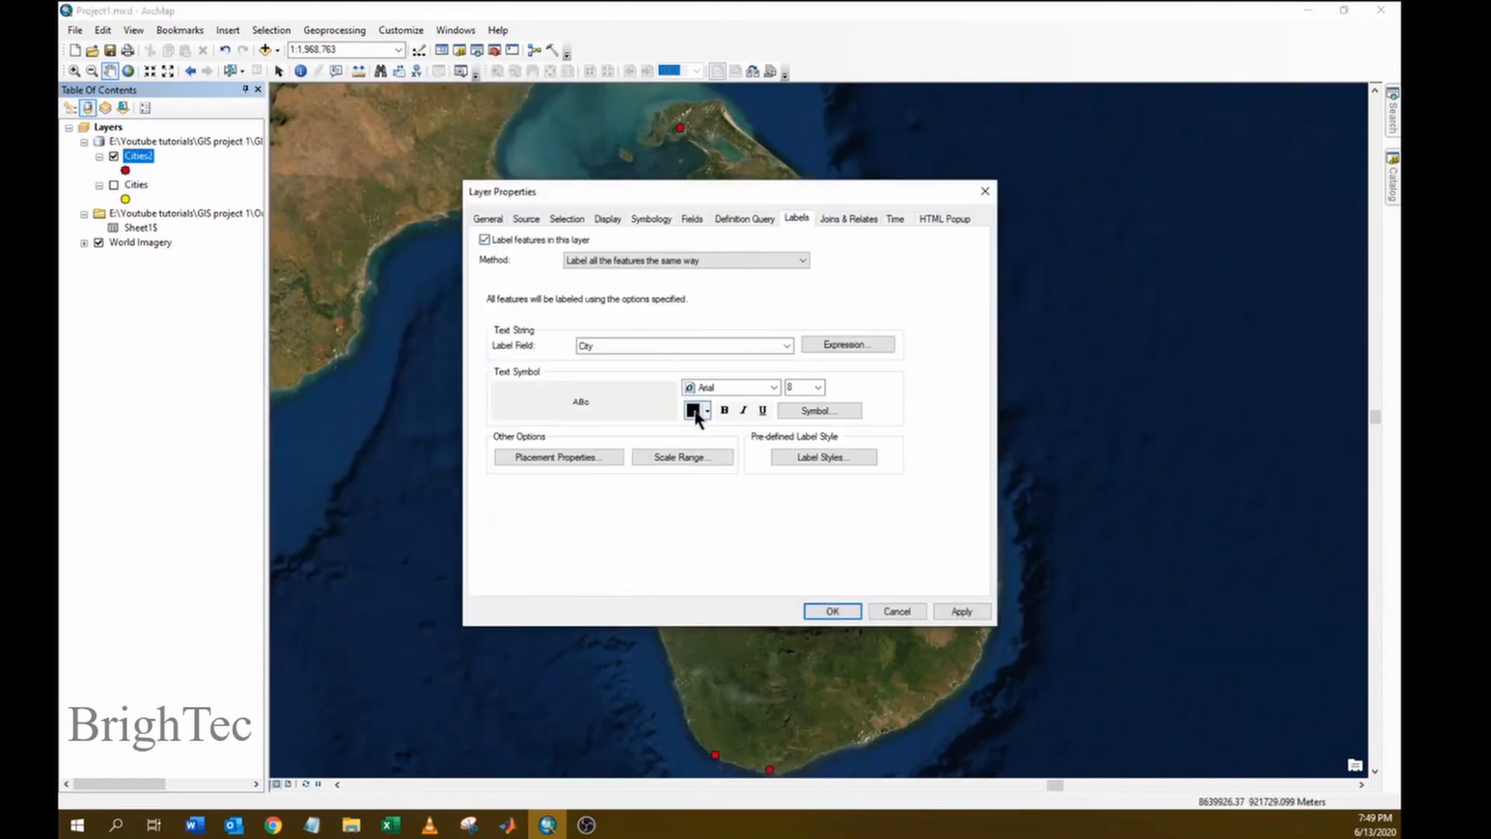
pyautogui.click(707, 411)
pyautogui.click(693, 441)
pyautogui.click(818, 387)
pyautogui.click(805, 445)
pyautogui.click(832, 612)
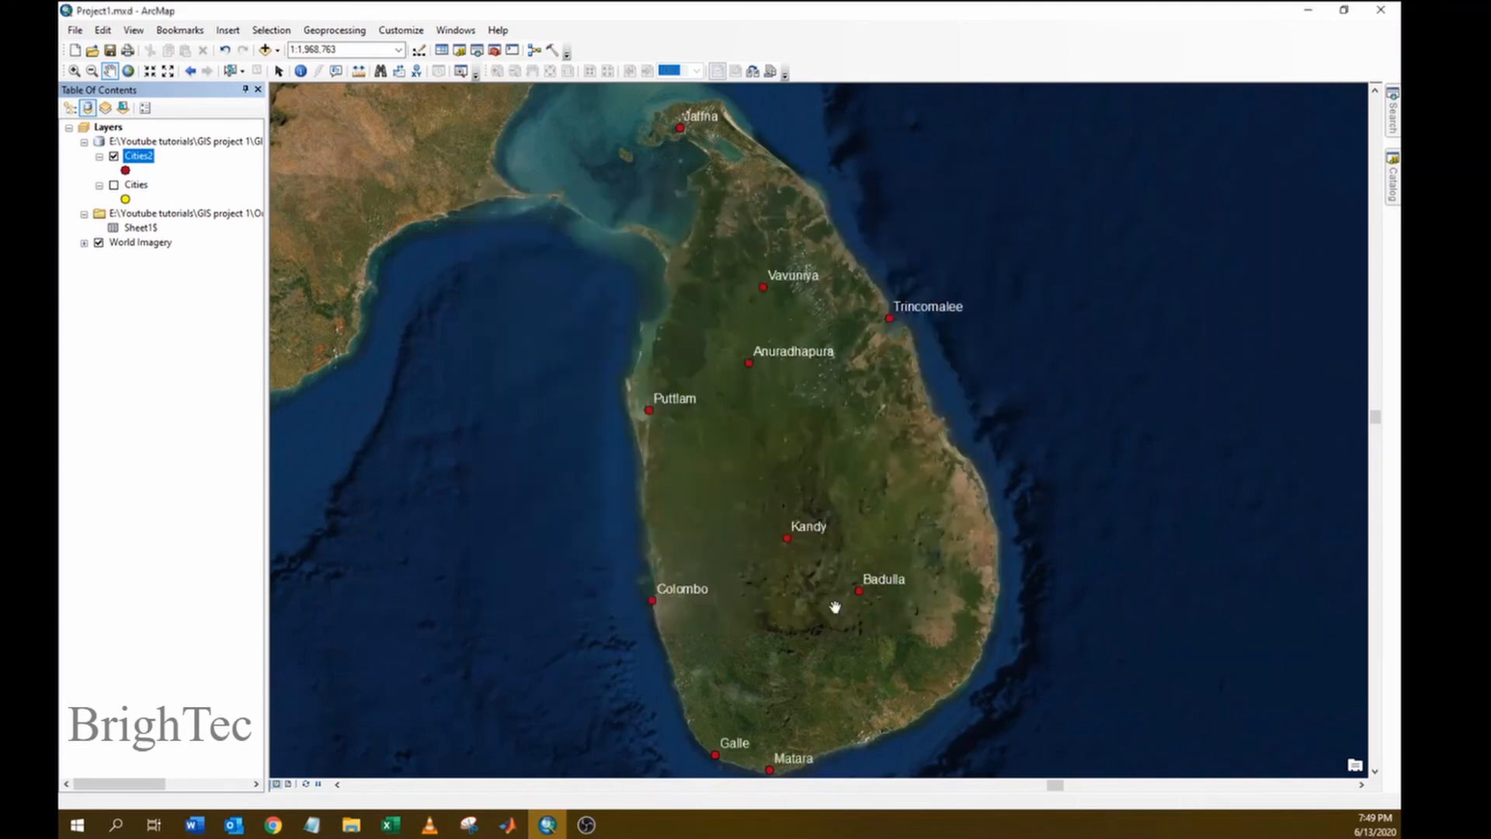